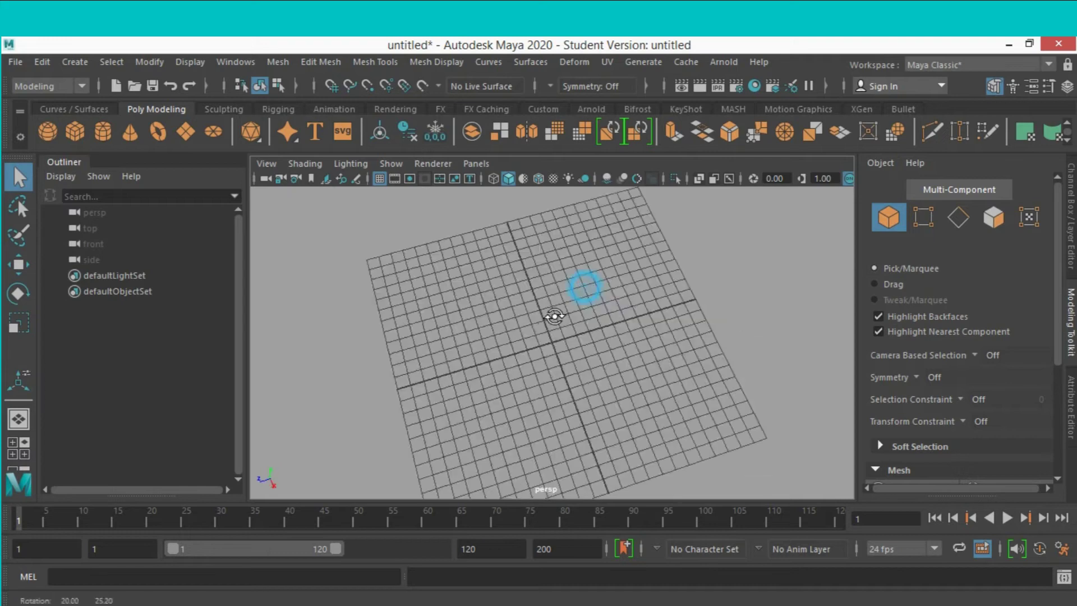
# Create a polygon cylinder at the origin and frame it in the view.
pyautogui.click(102, 131)
pyautogui.keyDown('alt'); pyautogui.moveTo(448, 256); pyautogui.dragTo(502, 227); pyautogui.keyUp('alt')
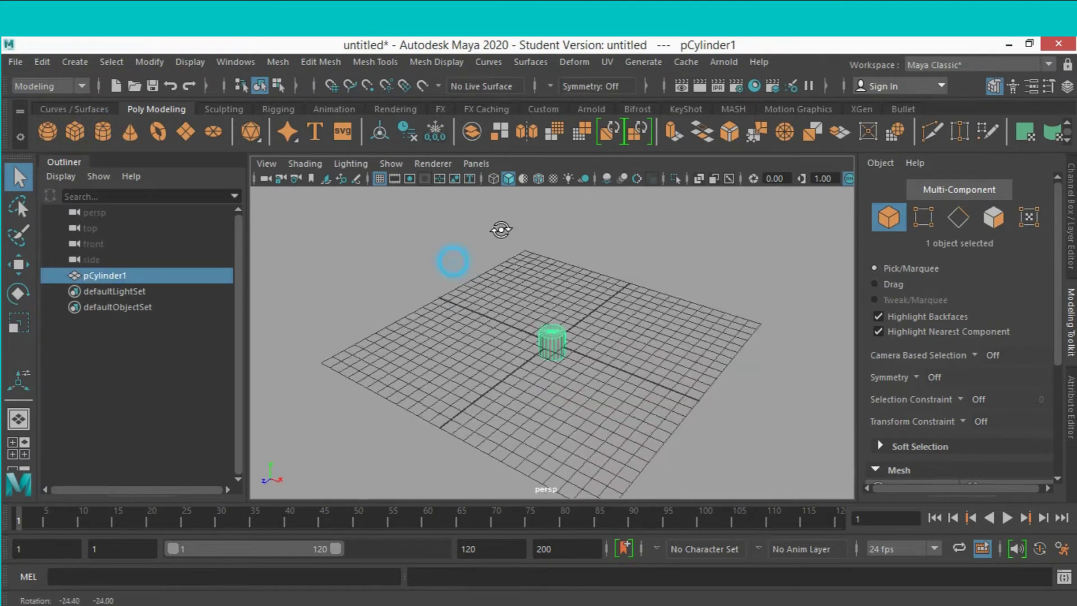
pyautogui.press('f')
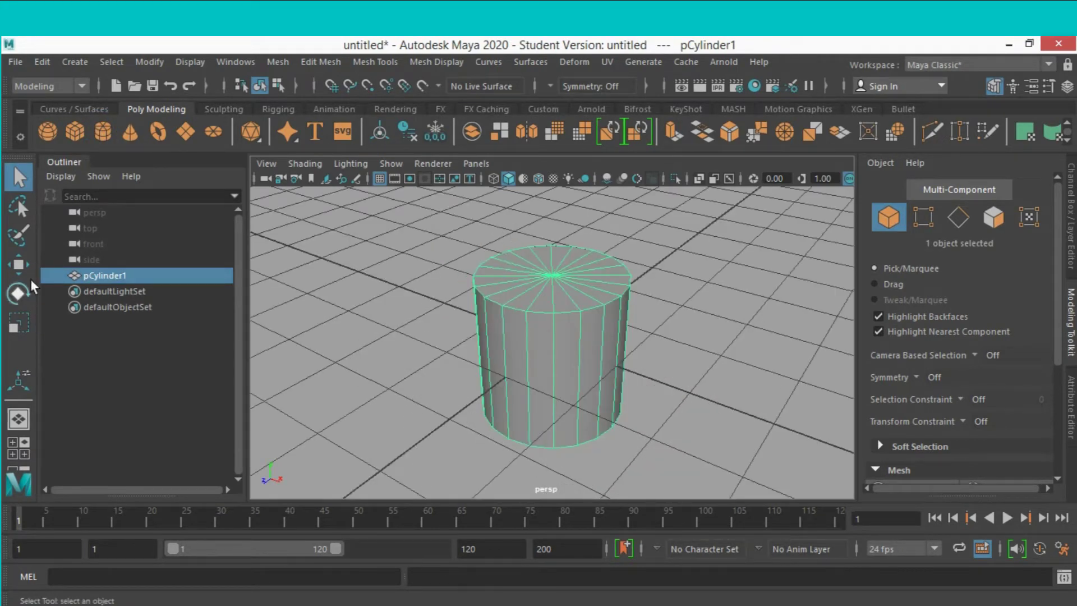
# Scale the cylinder to 1.395 × 1.768 × 1.395 and tilt it -69.194° on Z.
pyautogui.click(18, 324)
pyautogui.moveTo(546, 343)
pyautogui.mouseDown()
pyautogui.moveTo(594, 359)
pyautogui.moveTo(649, 334)
pyautogui.mouseUp()
pyautogui.scroll(-3, 593, 359)
pyautogui.scroll(-2, 594, 355)
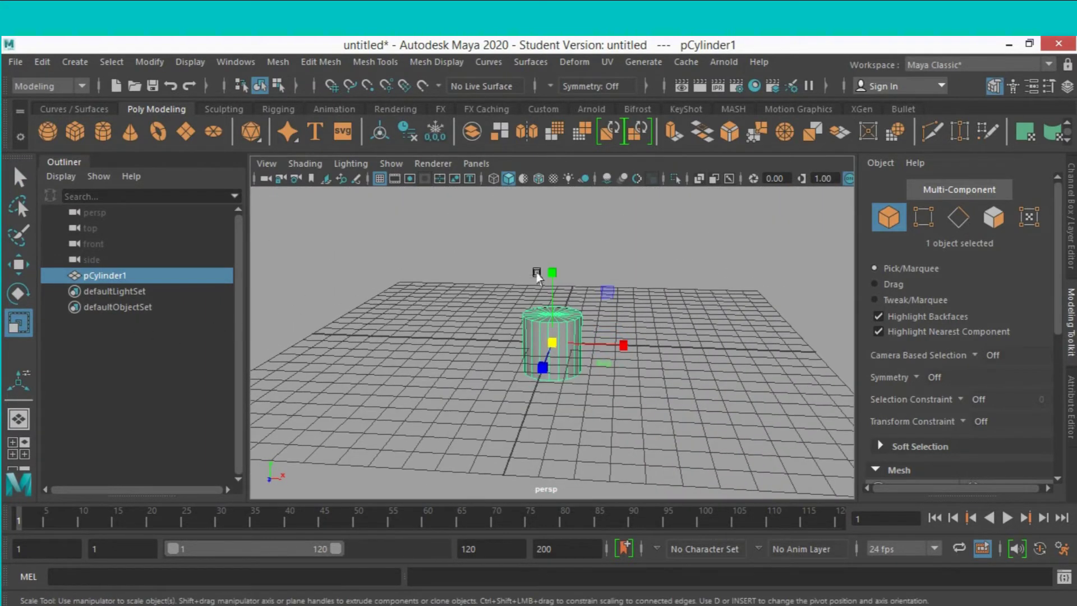
pyautogui.moveTo(537, 275)
pyautogui.mouseDown()
pyautogui.moveTo(539, 258)
pyautogui.moveTo(597, 294)
pyautogui.mouseUp()
pyautogui.click(19, 292)
# Set the cylinder's Rotate Z to 90 in the Channel Box.
pyautogui.click(1070, 224)
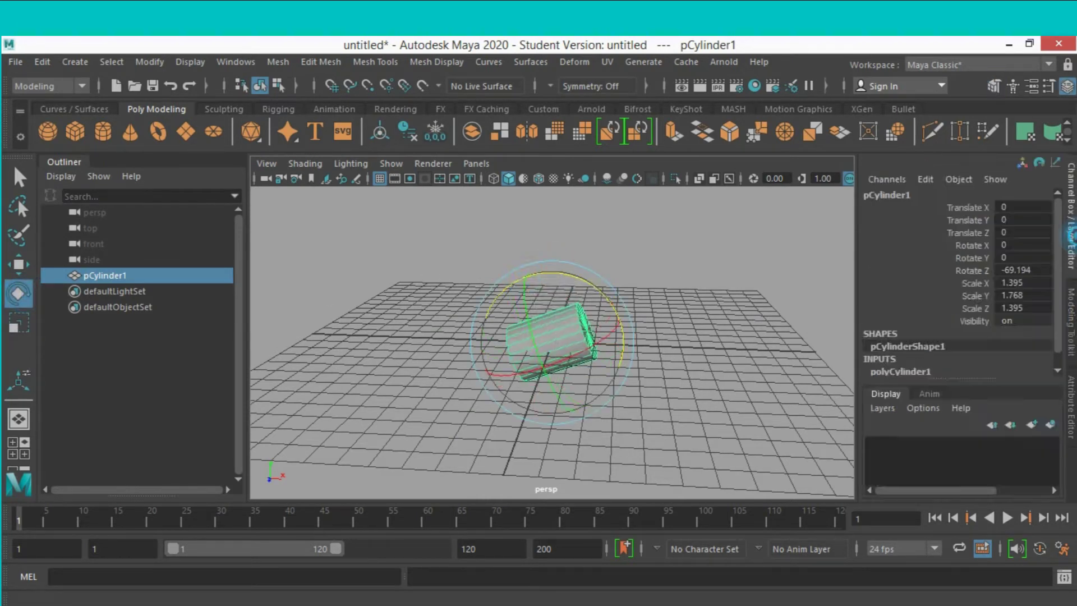
pyautogui.doubleClick(1023, 271)
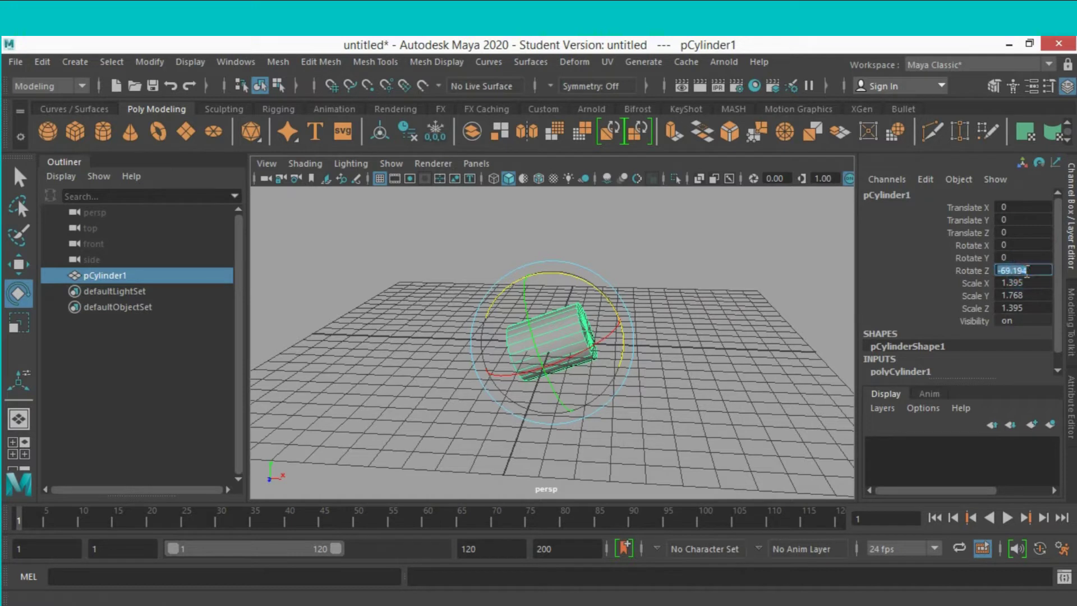
pyautogui.write('90')
pyautogui.press('Return')
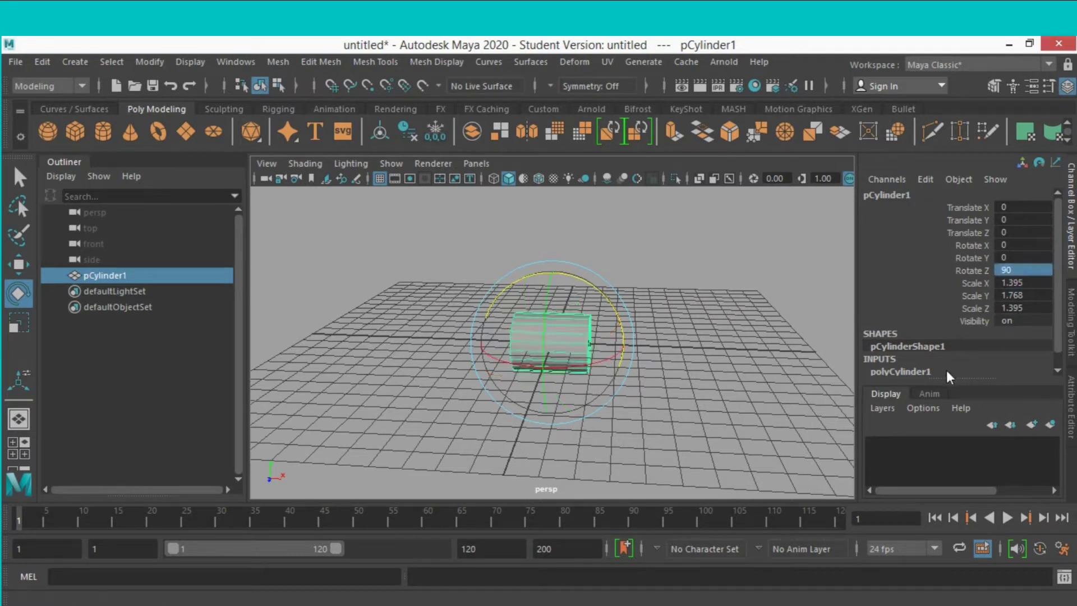
# Give polyCylinder1 8 axis subdivisions and 6 height subdivisions.
pyautogui.click(946, 371)
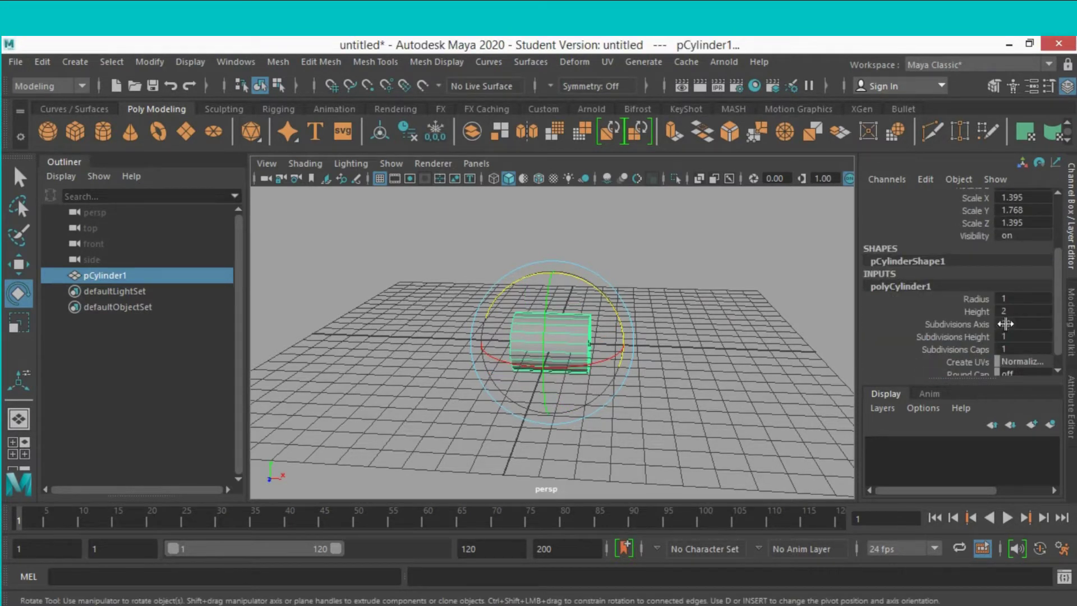
pyautogui.doubleClick(1006, 324)
pyautogui.press('Tab')
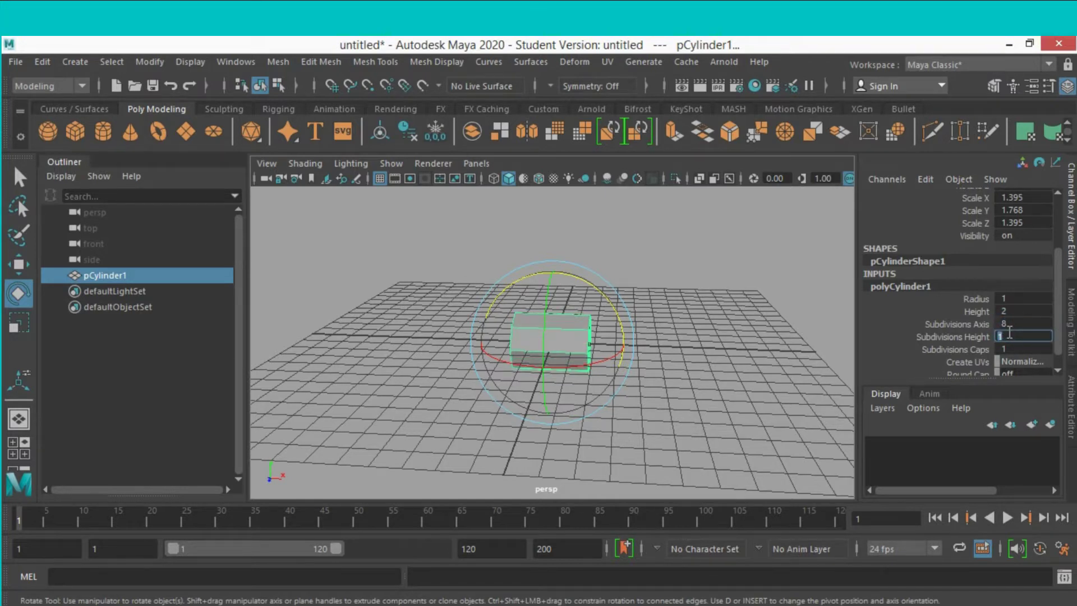
pyautogui.press('Return')
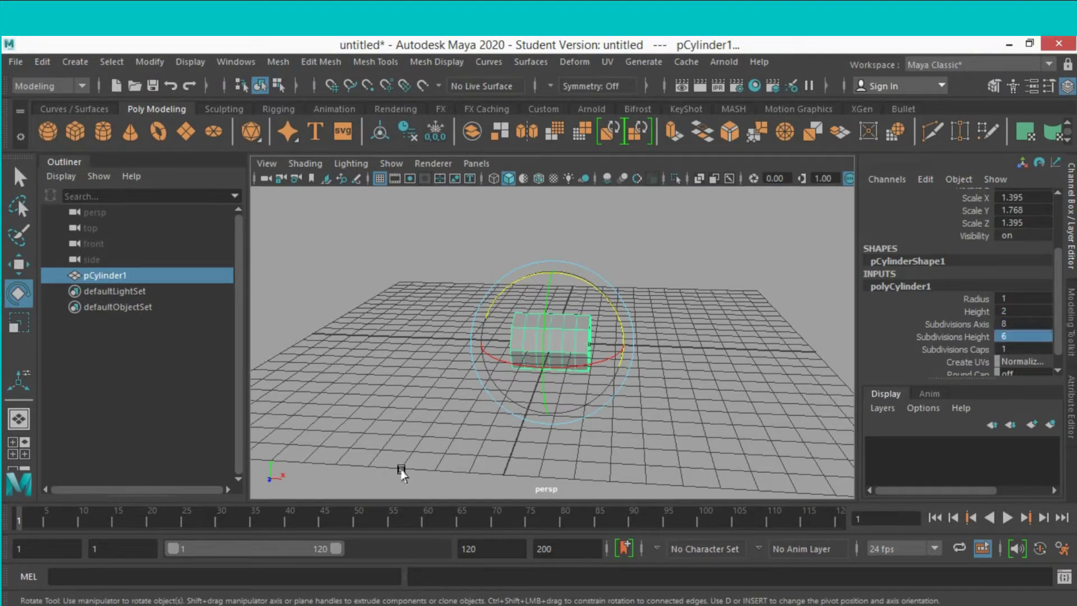
pyautogui.click(19, 323)
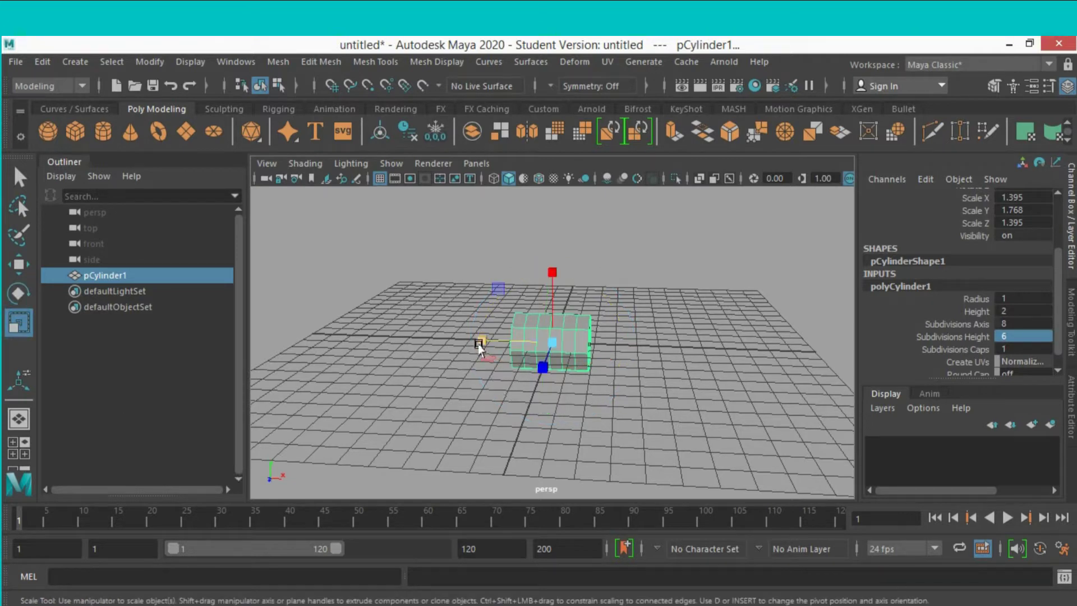
# Stretch the cylinder lengthwise to Scale Y 3.313 and maximize the front view.
pyautogui.moveTo(479, 346); pyautogui.dragTo(385, 380)
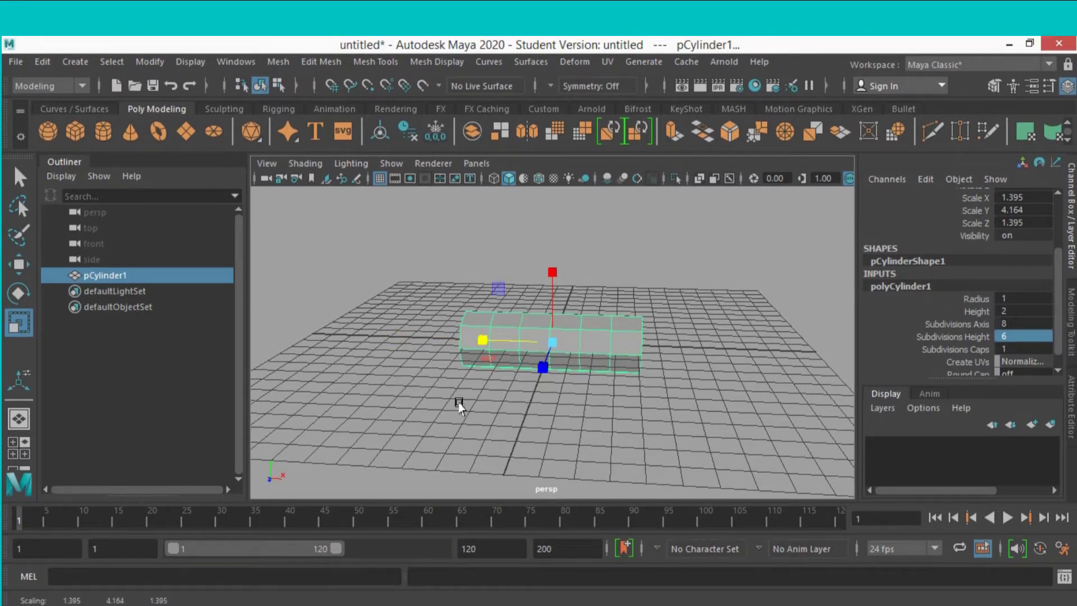
pyautogui.moveTo(459, 407)
pyautogui.keyDown('alt'); pyautogui.mouseDown()
pyautogui.moveTo(531, 408)
pyautogui.moveTo(495, 413)
pyautogui.mouseUp(); pyautogui.keyUp('alt')
pyautogui.moveTo(475, 353); pyautogui.dragTo(485, 353)
pyautogui.press('space')
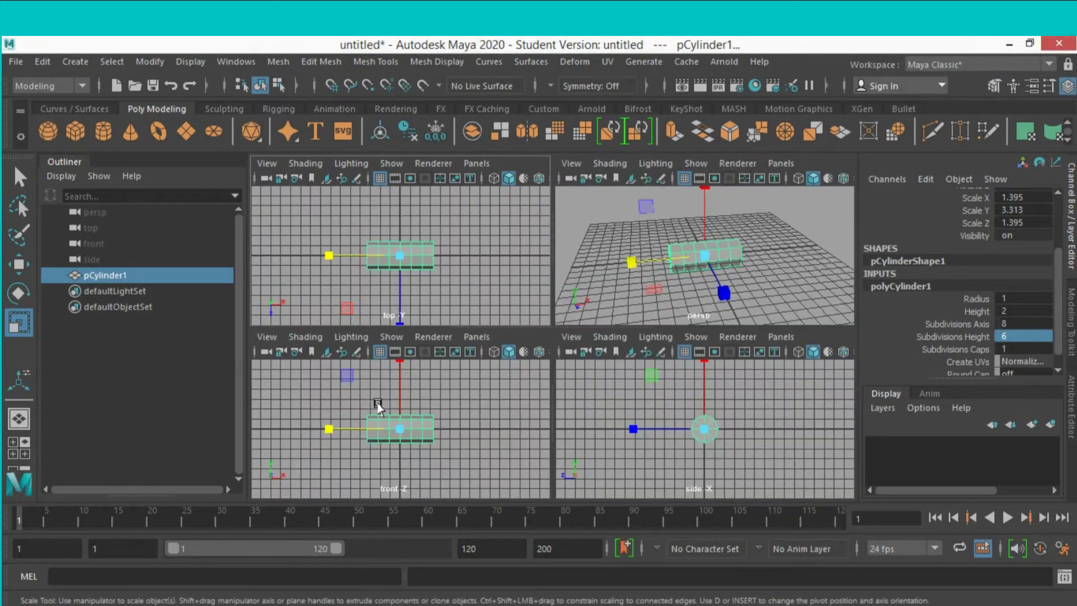
pyautogui.press('space')
# In vertex mode, scale the left end's vertex column inward to taper it.
pyautogui.press('f')
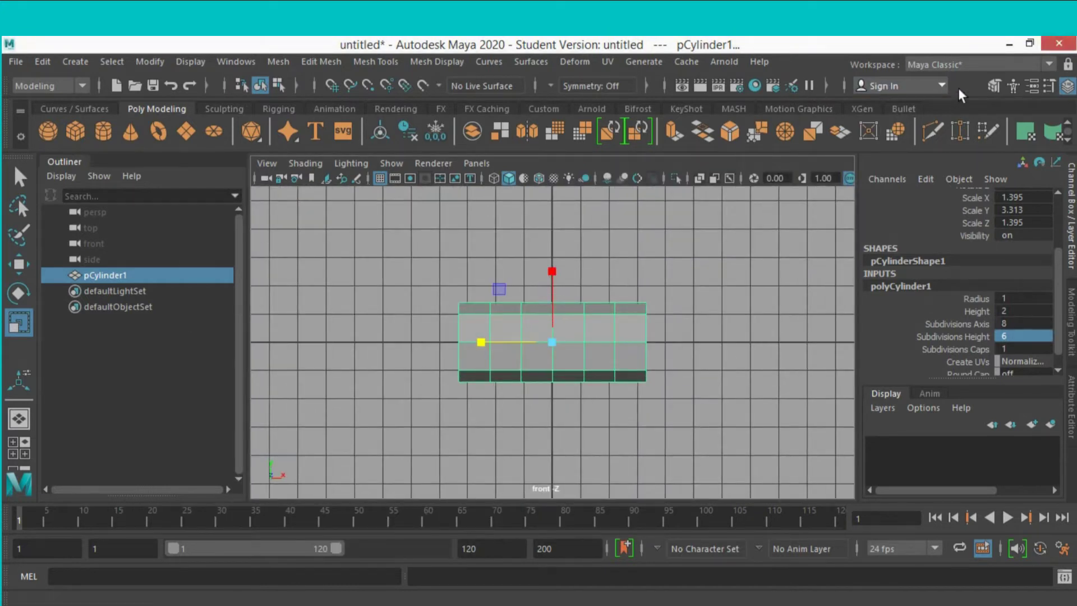
pyautogui.click(994, 86)
pyautogui.click(923, 217)
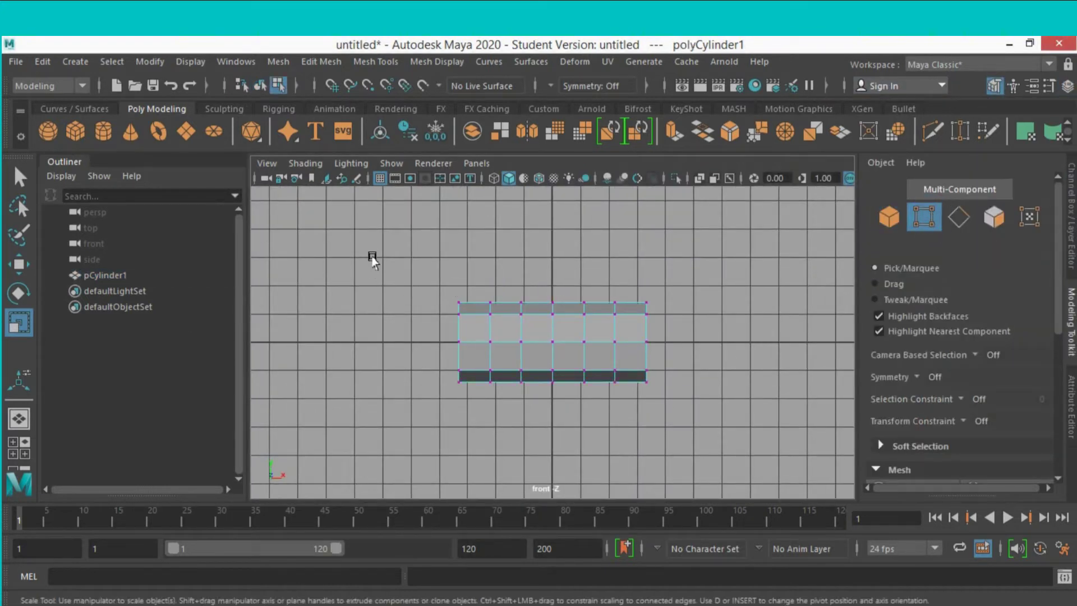
pyautogui.moveTo(384, 264); pyautogui.dragTo(473, 423)
pyautogui.click(455, 339)
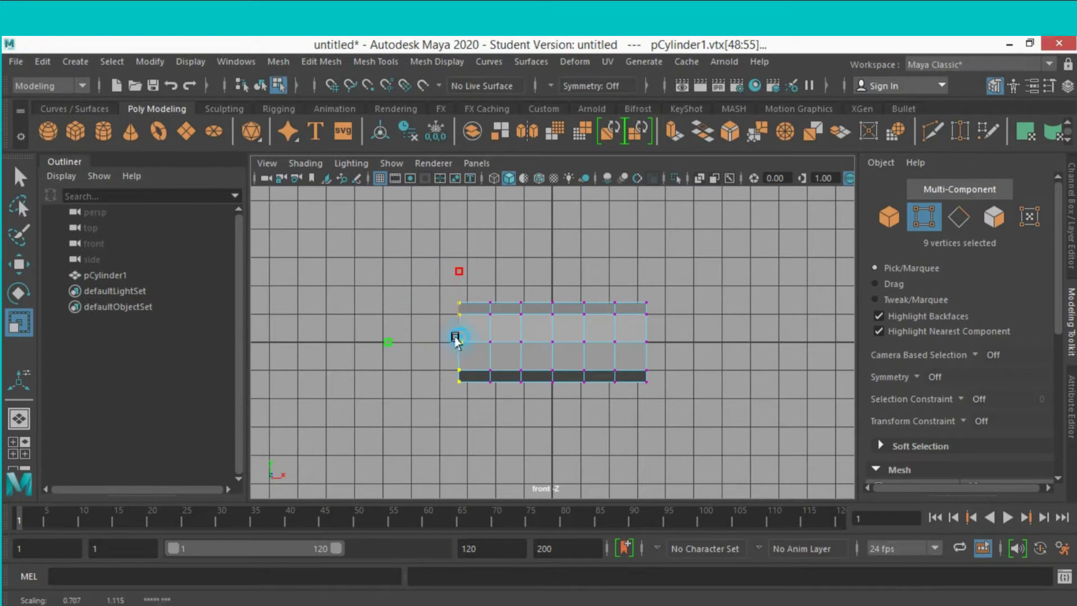
pyautogui.moveTo(455, 339); pyautogui.dragTo(439, 362)
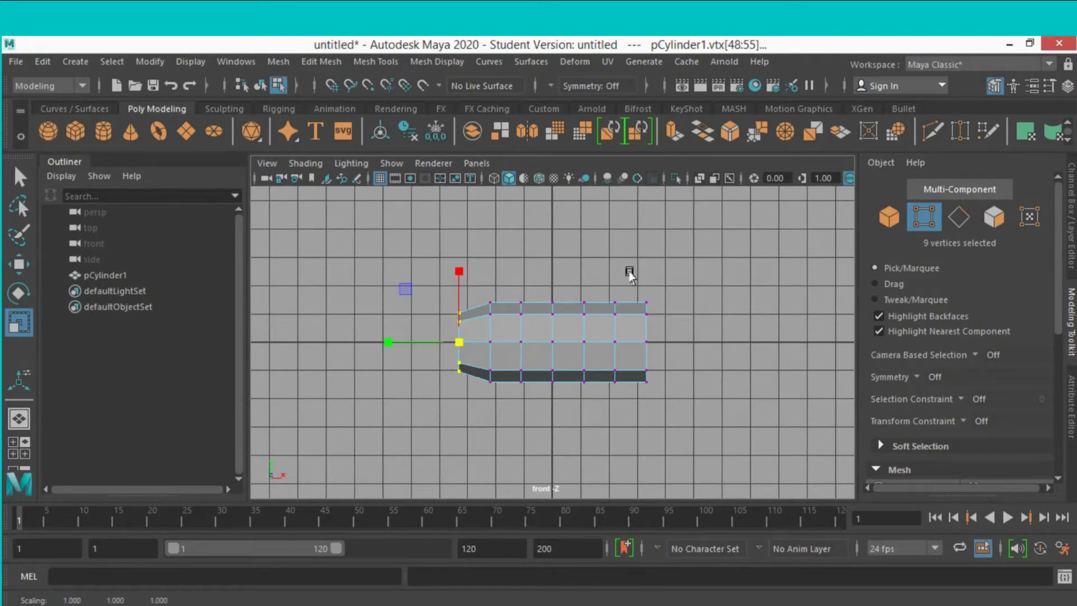
# Select the right end's vertices and scale them inward to taper that end.
pyautogui.moveTo(631, 271); pyautogui.dragTo(709, 422)
pyautogui.moveTo(651, 341); pyautogui.dragTo(627, 425)
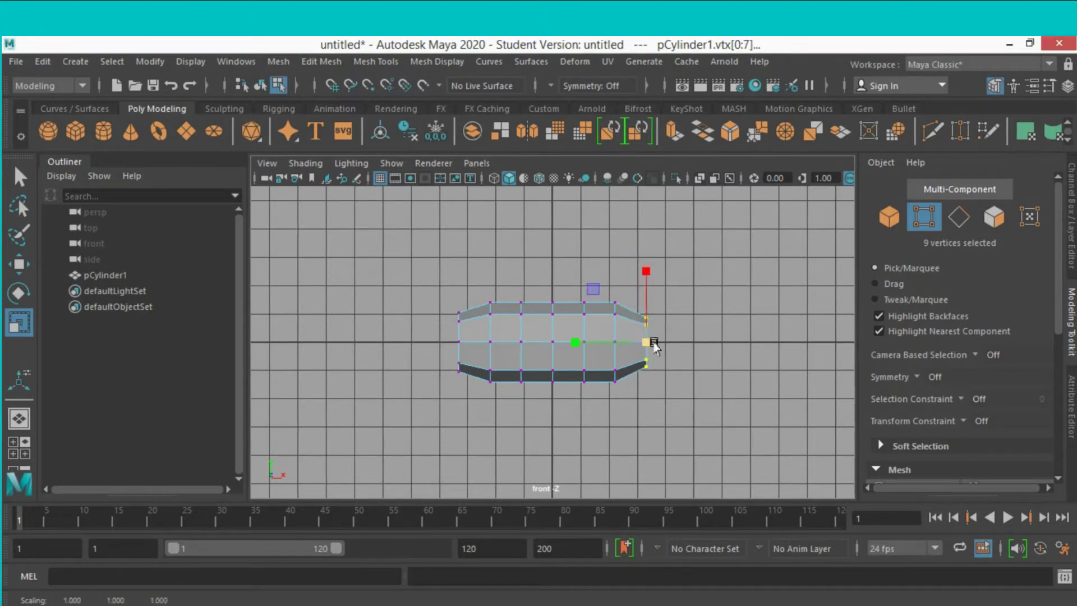
pyautogui.moveTo(642, 342); pyautogui.dragTo(642, 361)
# Scale the middle vertex columns outward to widen the body, then return to object mode.
pyautogui.moveTo(502, 256); pyautogui.dragTo(593, 449)
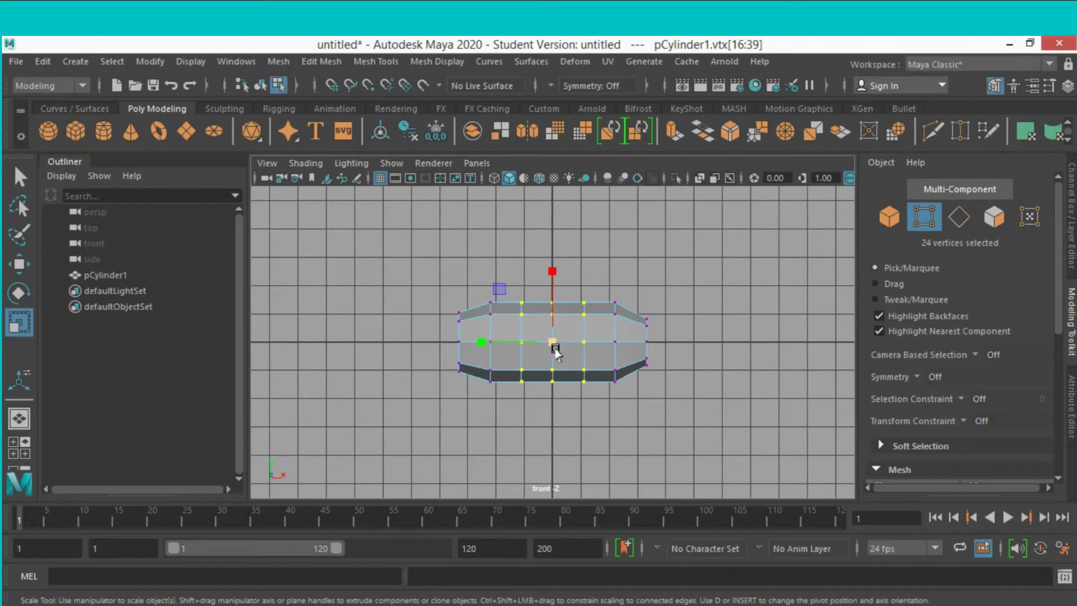
pyautogui.moveTo(551, 345); pyautogui.dragTo(570, 382)
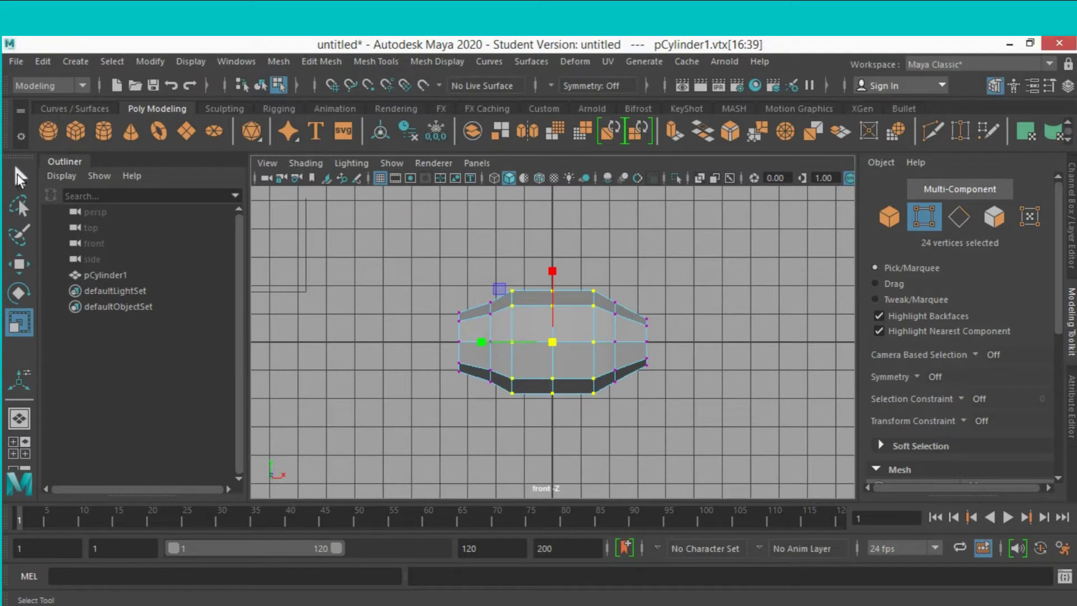
pyautogui.click(19, 179)
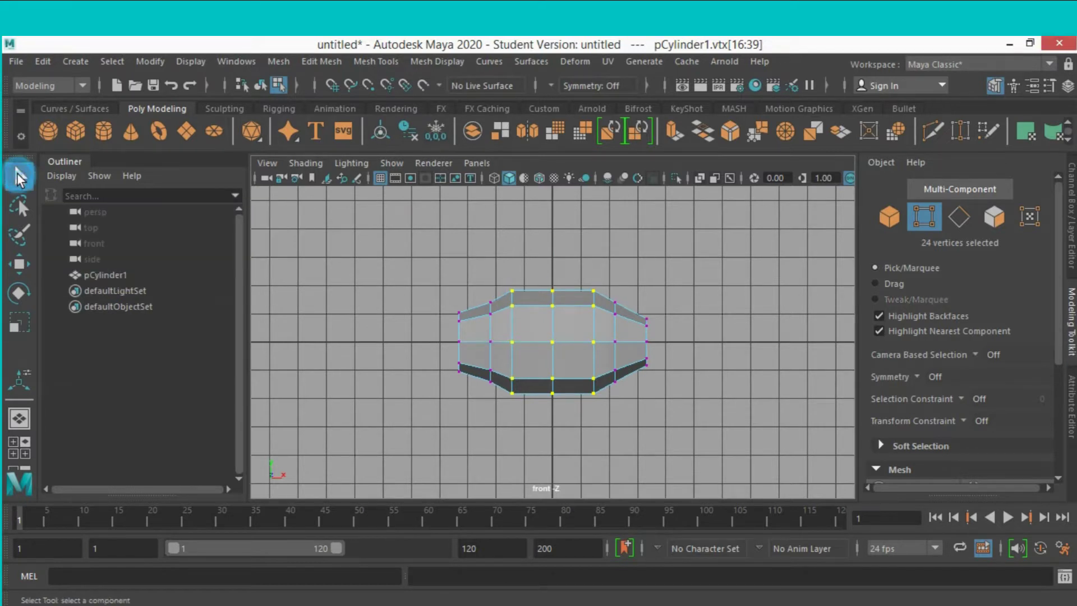
pyautogui.click(879, 219)
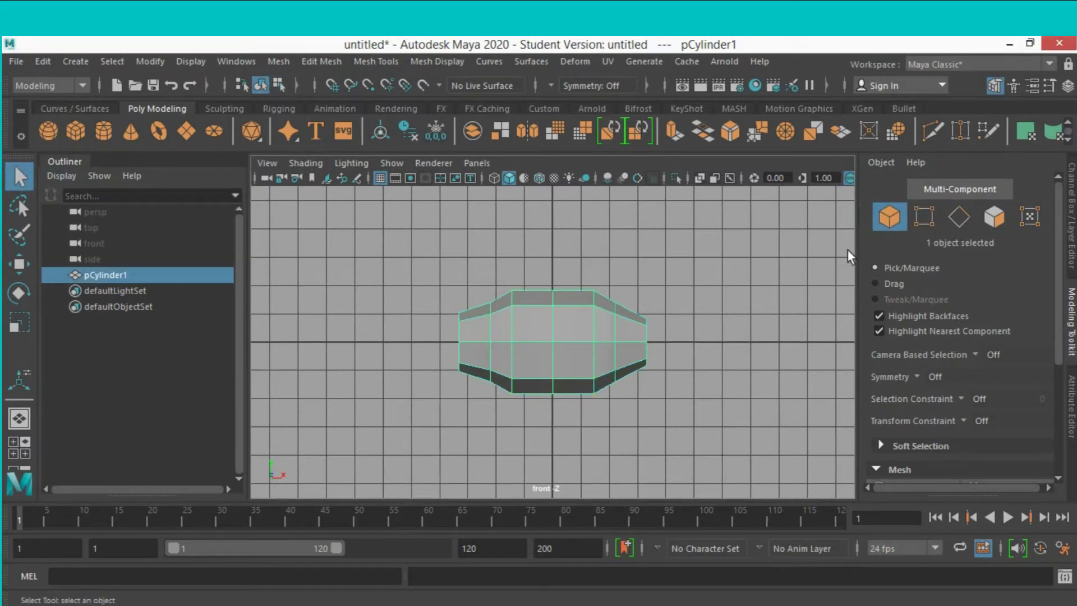
# Raise the cylinder above the grid and freeze its transformations.
pyautogui.press('space')
pyautogui.press('space')
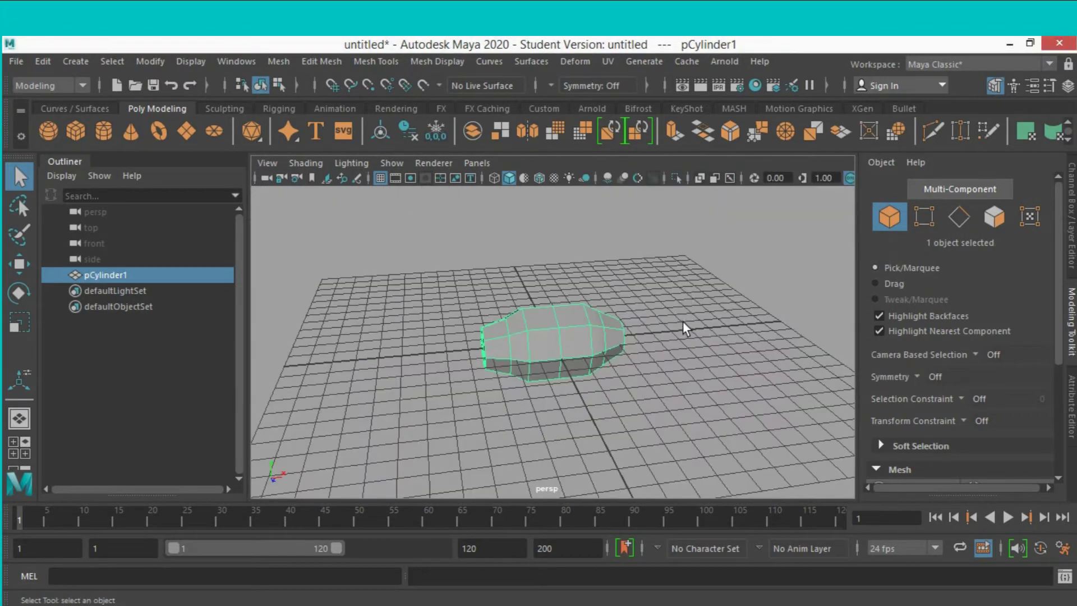
pyautogui.moveTo(682, 321)
pyautogui.keyDown('alt'); pyautogui.mouseDown()
pyautogui.moveTo(685, 355)
pyautogui.moveTo(671, 336)
pyautogui.mouseUp(); pyautogui.keyUp('alt')
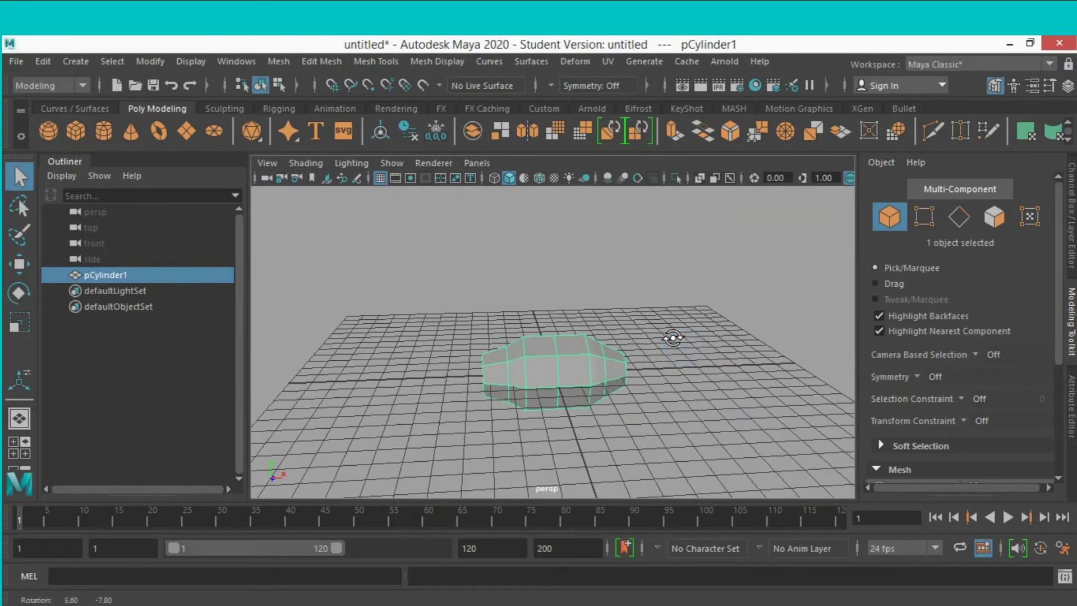
pyautogui.click(19, 264)
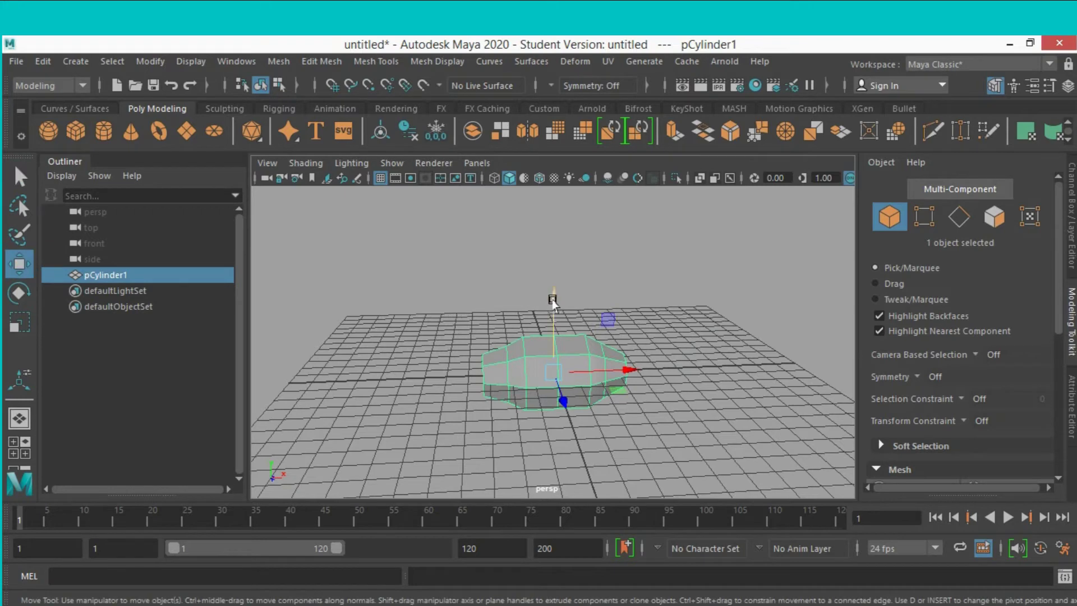
pyautogui.moveTo(553, 301); pyautogui.dragTo(554, 275)
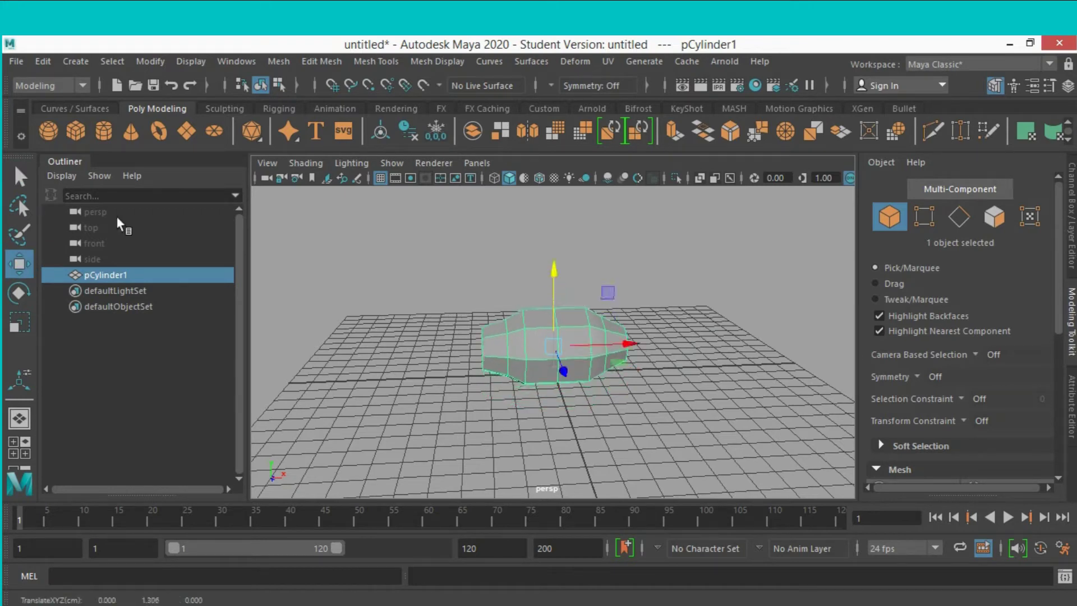
pyautogui.click(150, 58)
pyautogui.click(195, 126)
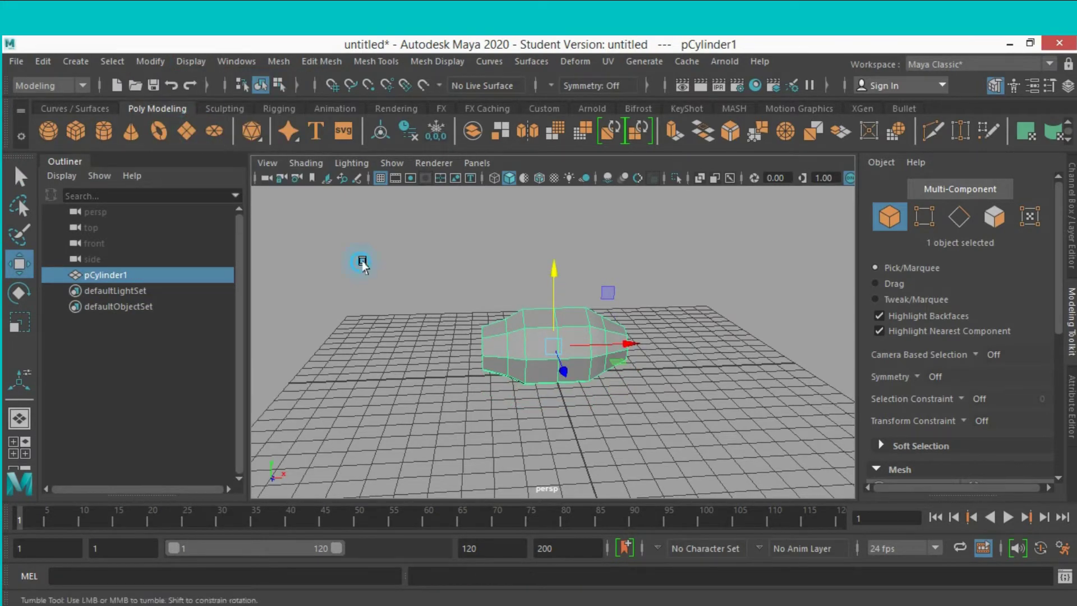
# Set polyCylinder1 Subdivisions Caps to 0 so each end is one flat face.
pyautogui.keyDown('alt'); pyautogui.moveTo(361, 259); pyautogui.dragTo(457, 282); pyautogui.keyUp('alt')
pyautogui.keyDown('alt'); pyautogui.moveTo(485, 313); pyautogui.dragTo(509, 294, button='middle'); pyautogui.keyUp('alt')
pyautogui.click(1071, 222)
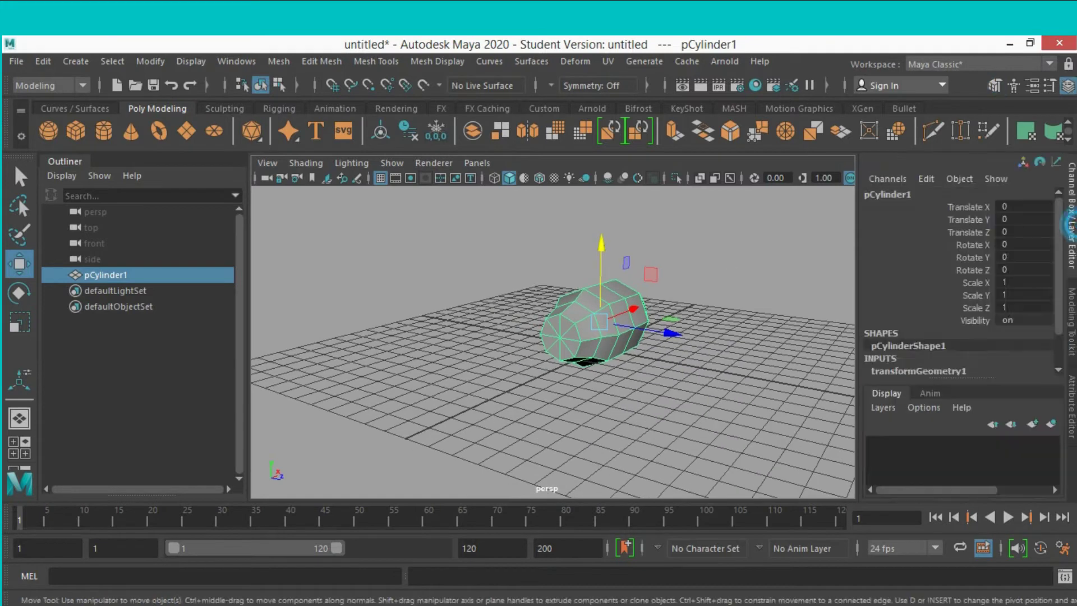
pyautogui.scroll(-3, 997, 296)
pyautogui.click(907, 364)
pyautogui.scroll(-2, 905, 359)
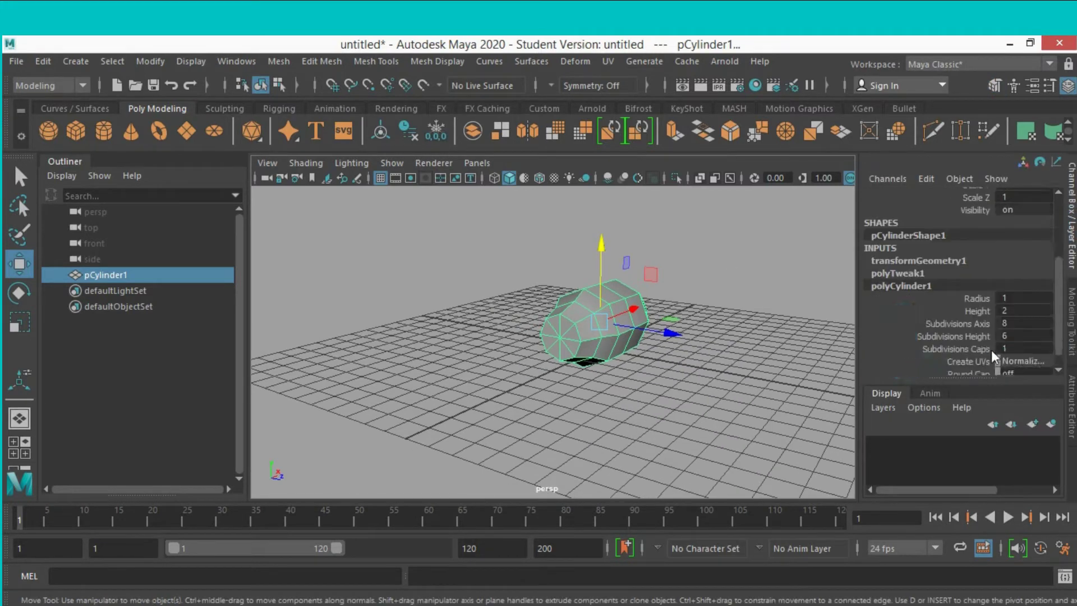
pyautogui.click(1007, 348)
pyautogui.write('0')
pyautogui.press('Return')
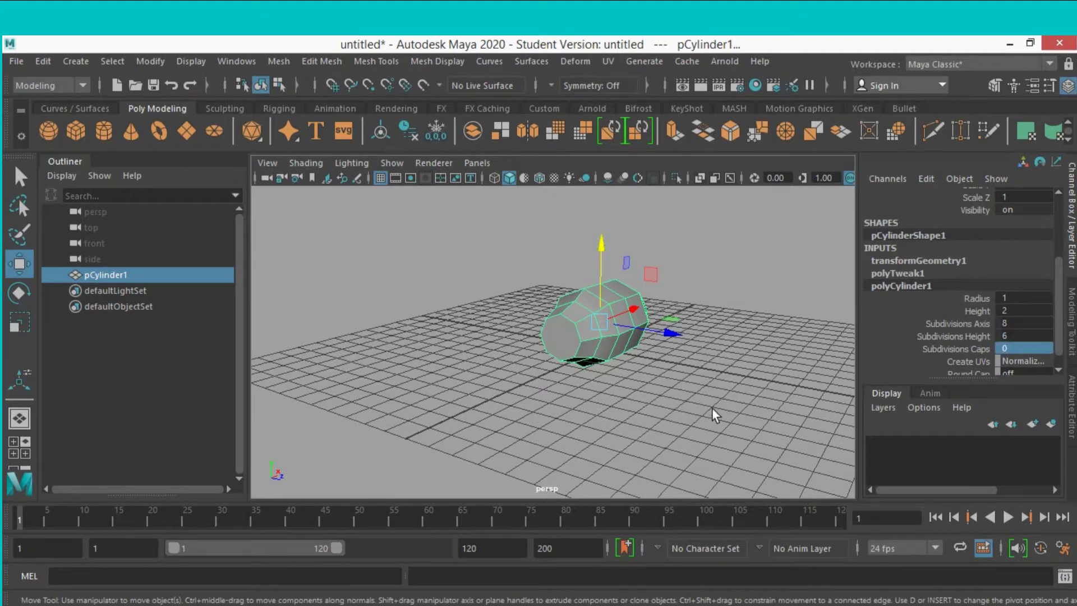
pyautogui.moveTo(722, 401)
pyautogui.keyDown('alt'); pyautogui.mouseDown()
pyautogui.moveTo(577, 404)
pyautogui.moveTo(493, 390)
pyautogui.moveTo(714, 396)
pyautogui.mouseUp(); pyautogui.keyUp('alt')
# Select the cylinder's end face, extrude it outward and enlarge it into a flare.
pyautogui.click(995, 86)
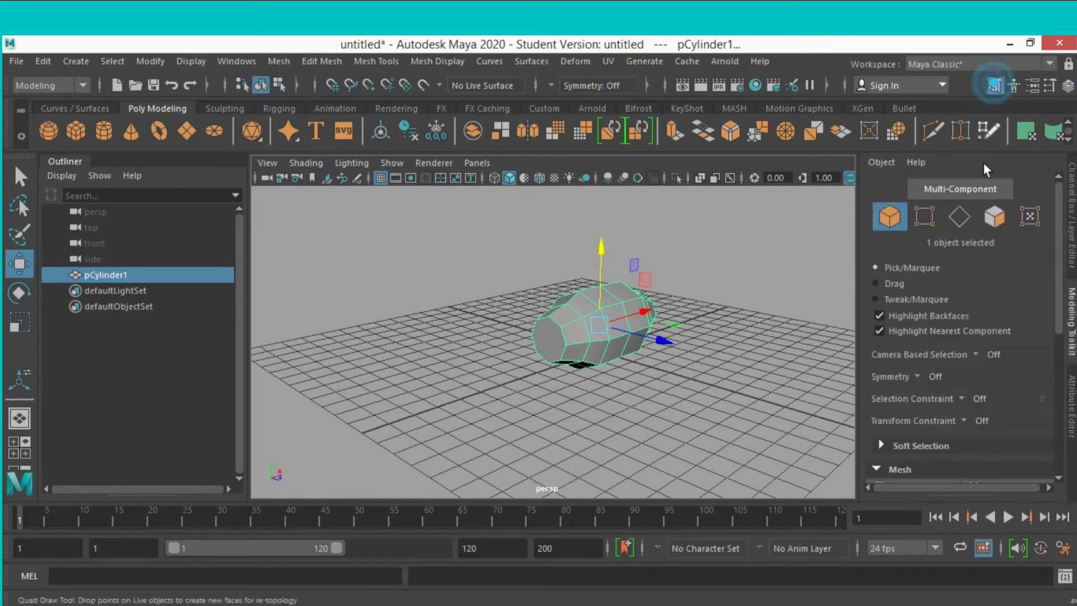
pyautogui.click(994, 216)
pyautogui.keyDown('alt'); pyautogui.moveTo(714, 354); pyautogui.dragTo(752, 340); pyautogui.keyUp('alt')
pyautogui.click(591, 353)
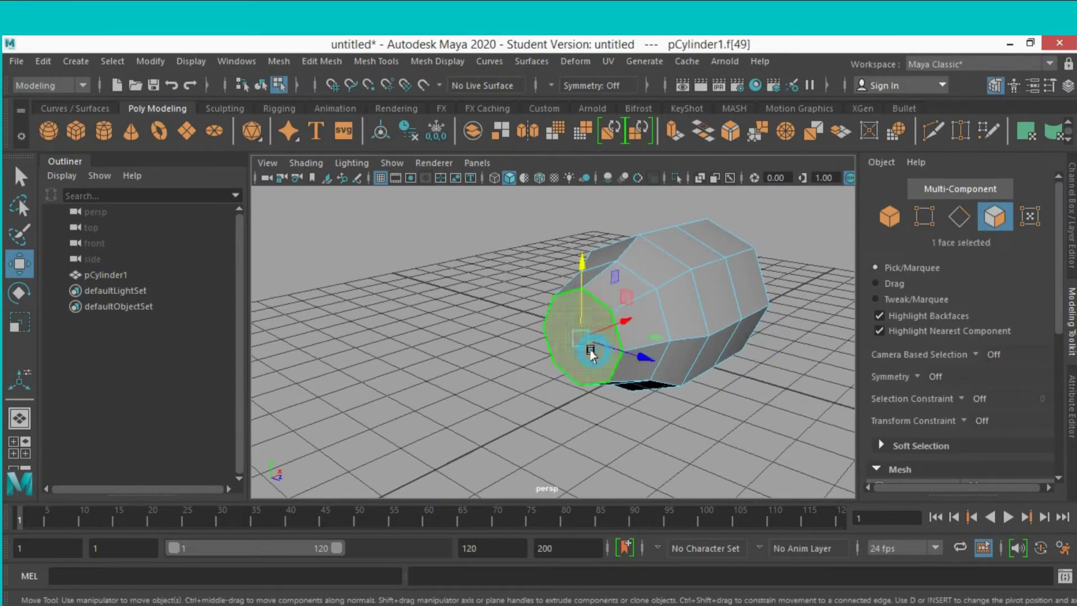
pyautogui.keyDown('alt'); pyautogui.moveTo(450, 372); pyautogui.dragTo(409, 372); pyautogui.keyUp('alt')
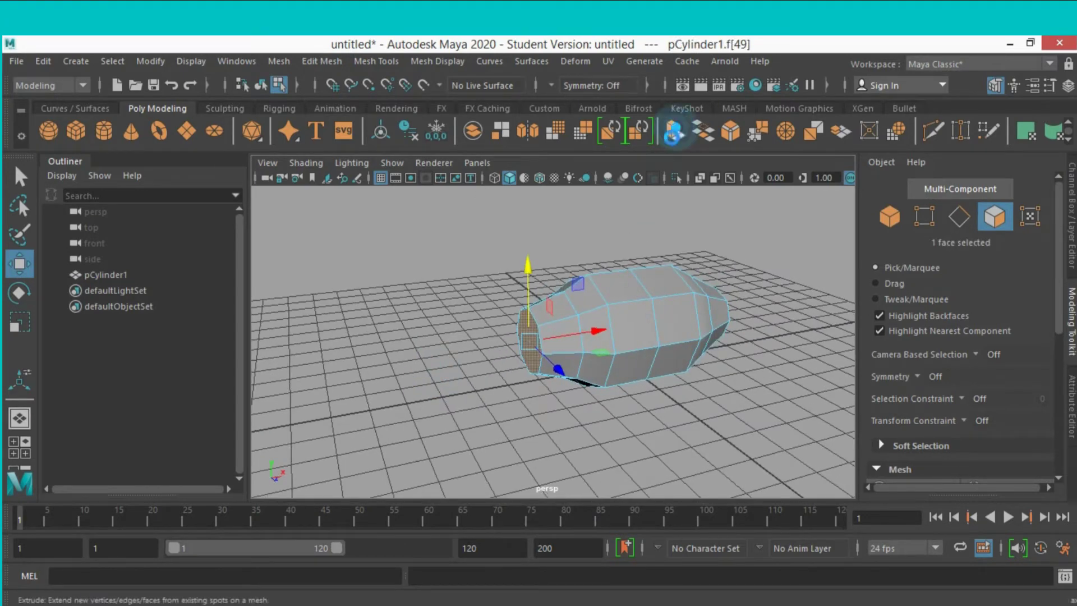
pyautogui.click(677, 135)
pyautogui.moveTo(477, 350); pyautogui.dragTo(465, 354)
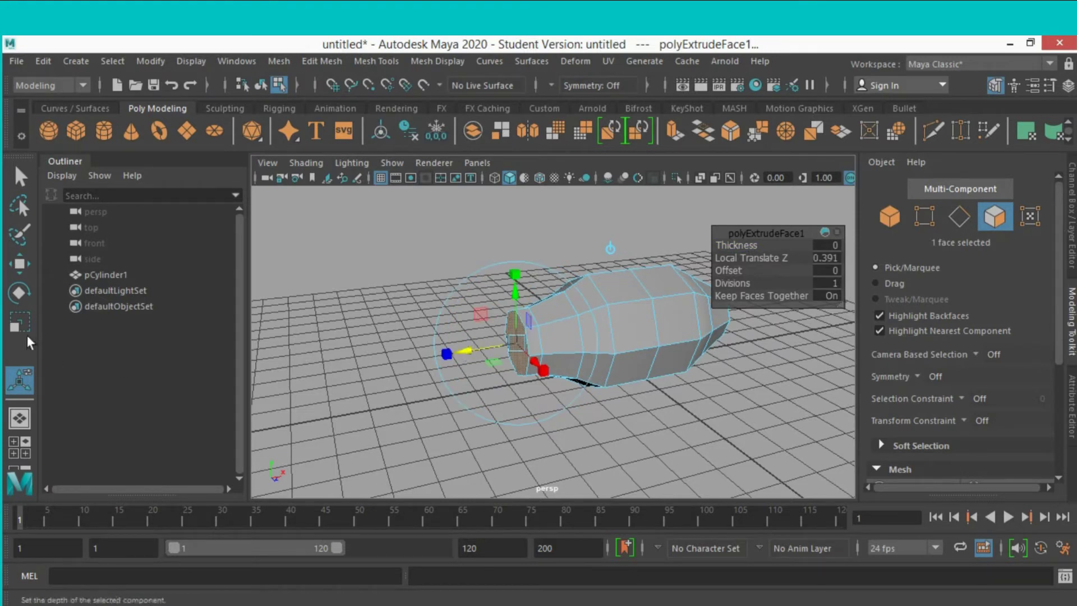
pyautogui.click(20, 322)
pyautogui.moveTo(517, 345); pyautogui.dragTo(533, 371)
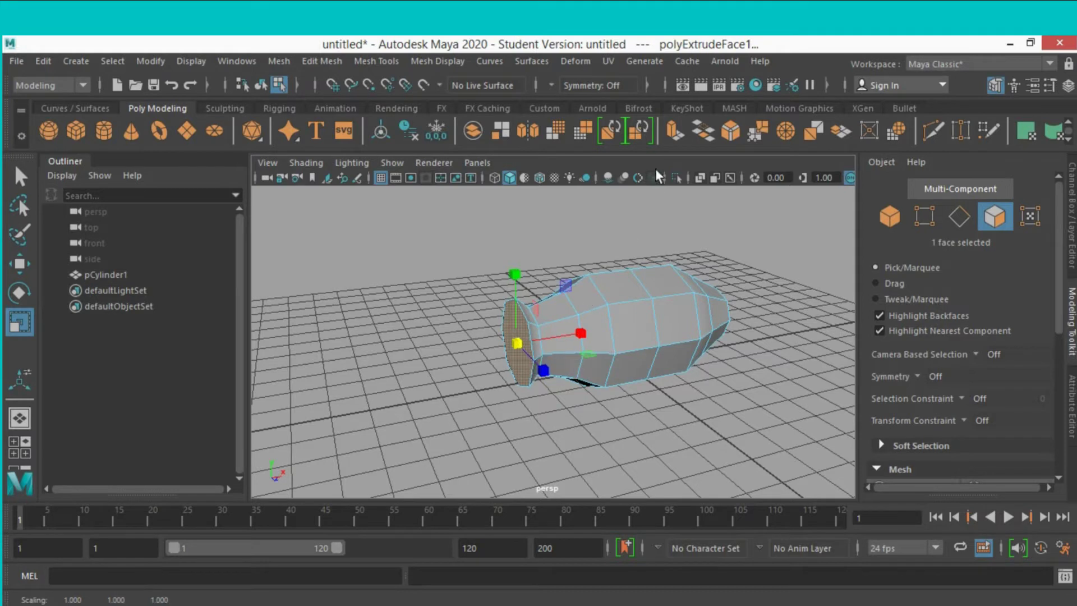
# Extrude the end face twice more and shrink it to about half size.
pyautogui.click(675, 132)
pyautogui.moveTo(473, 352); pyautogui.dragTo(452, 359)
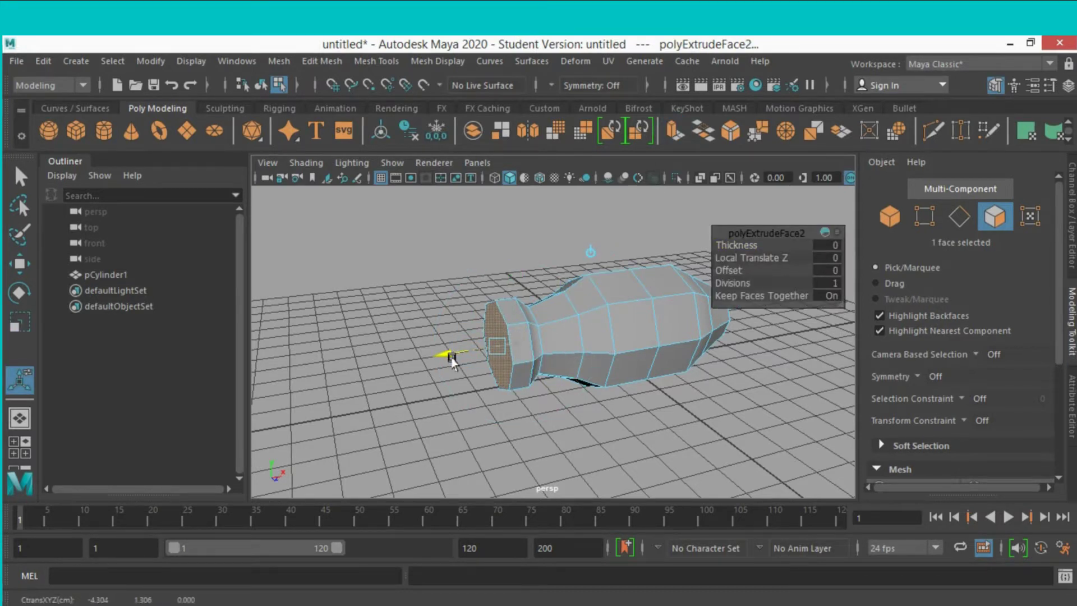
pyautogui.click(668, 137)
pyautogui.moveTo(444, 359); pyautogui.dragTo(426, 366)
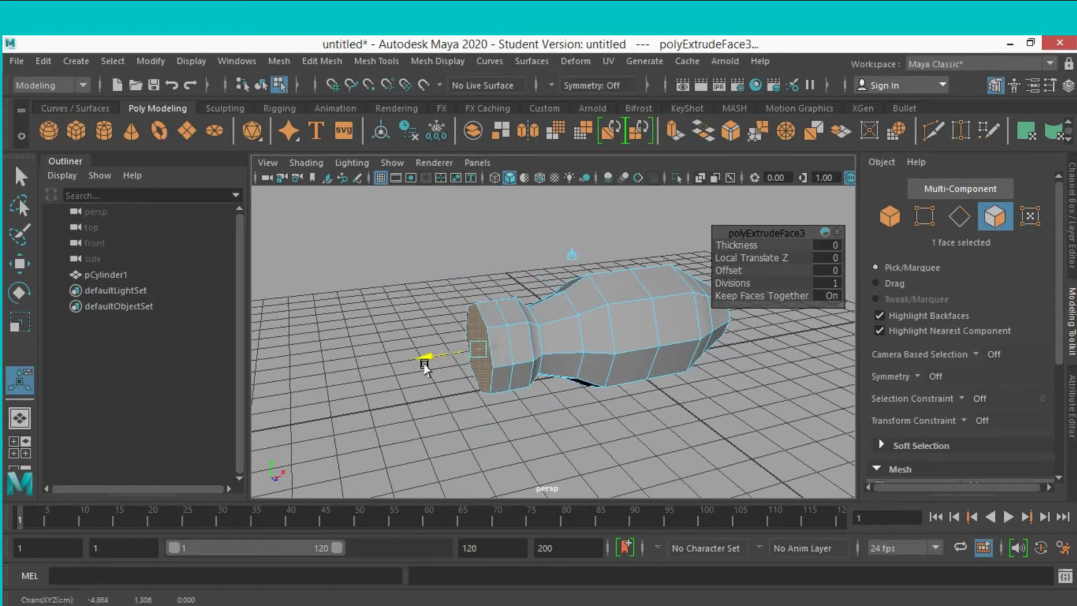
pyautogui.press('r')
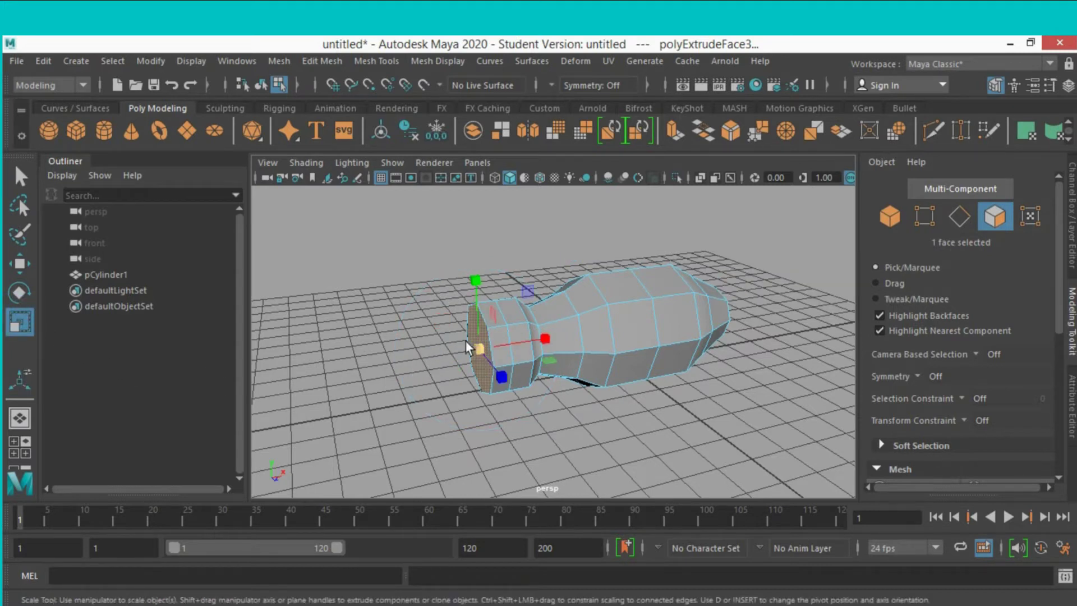
pyautogui.moveTo(477, 345); pyautogui.dragTo(446, 382)
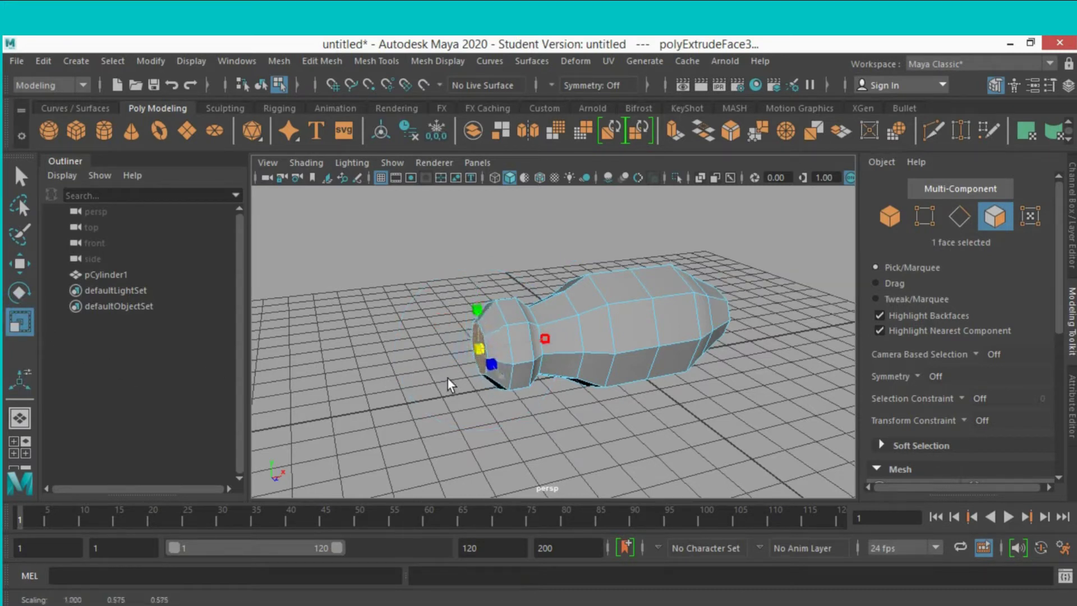
pyautogui.moveTo(446, 382); pyautogui.dragTo(440, 384)
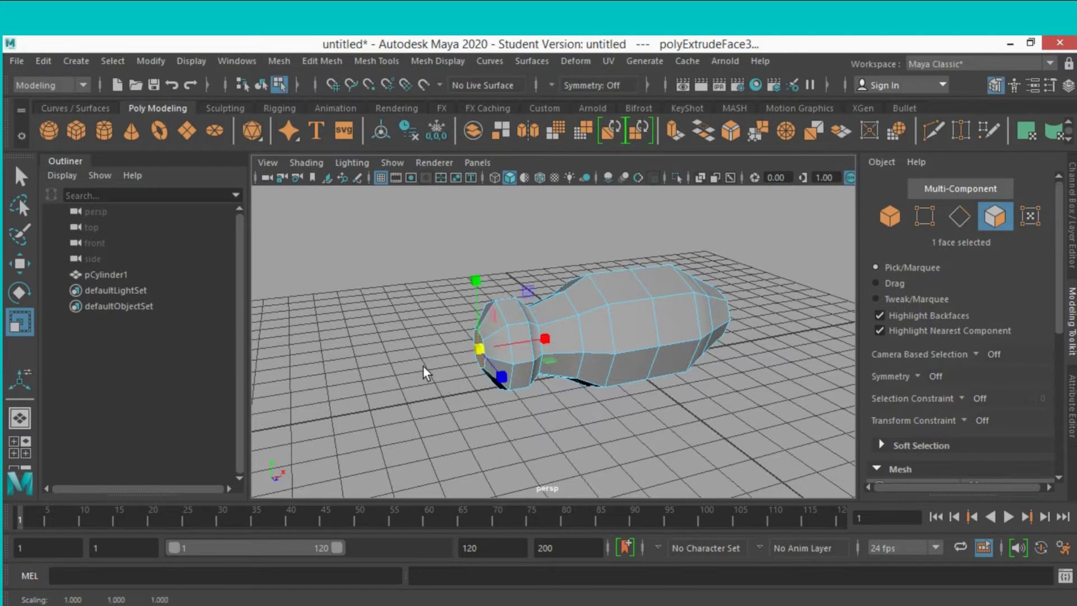
# Extrude the end face again, pushing the new section outward and scaling it.
pyautogui.click(674, 130)
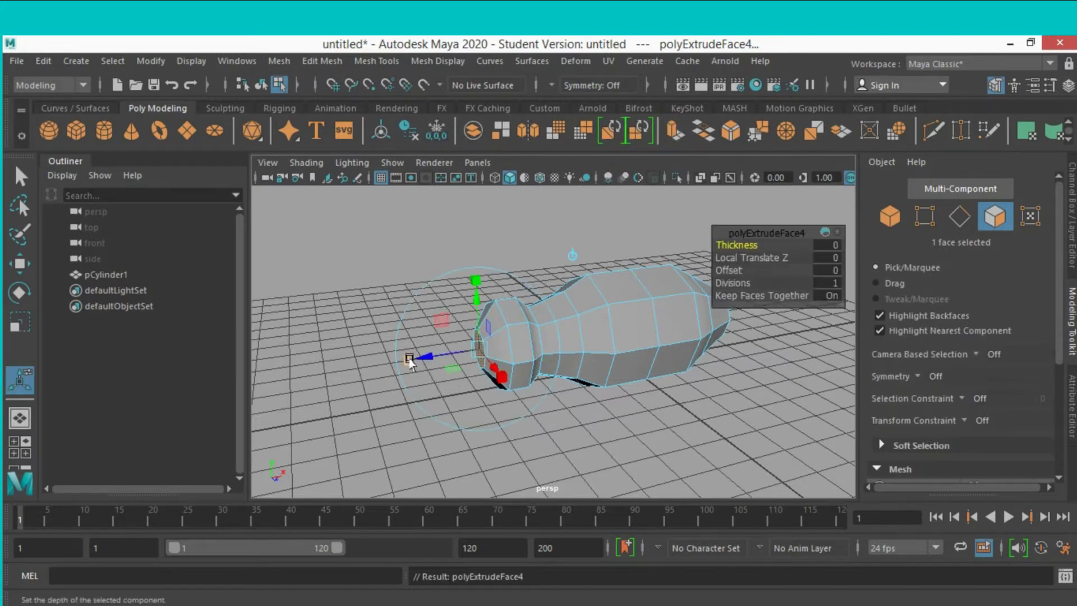
pyautogui.moveTo(425, 359); pyautogui.dragTo(414, 362)
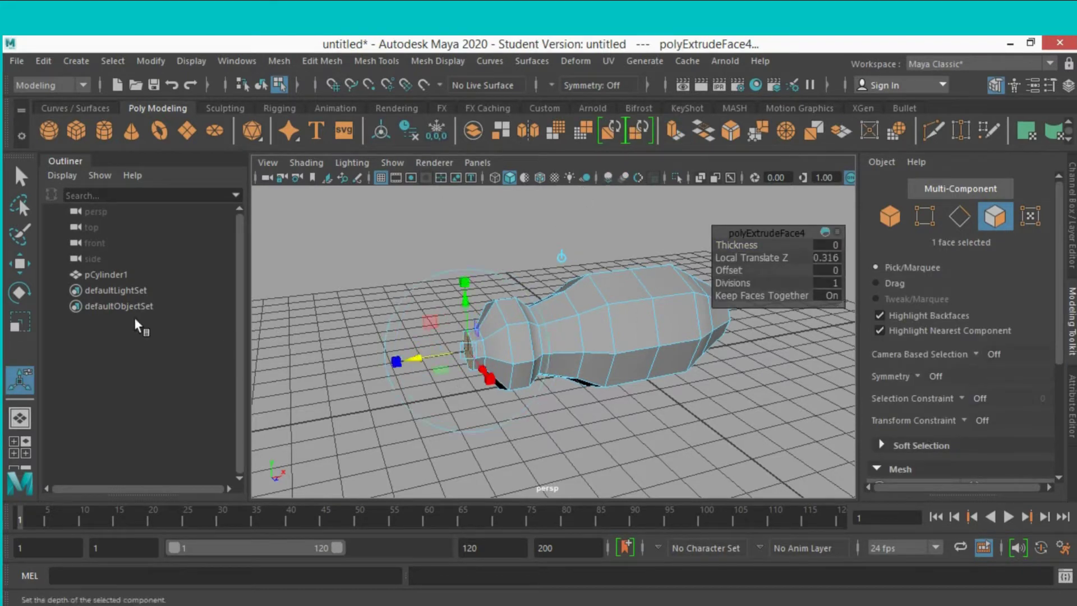
pyautogui.click(25, 304)
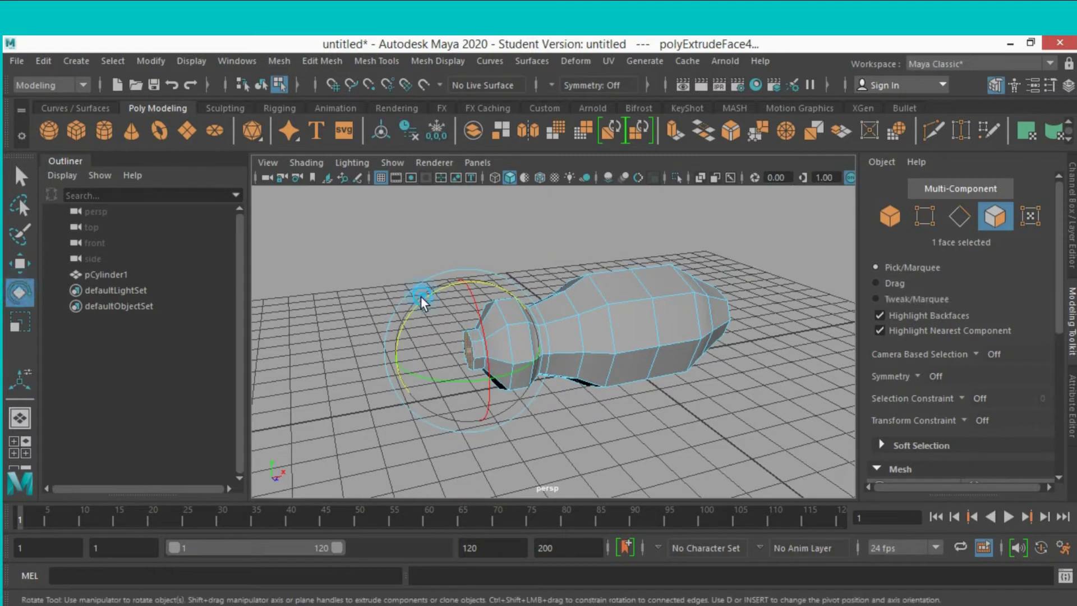
pyautogui.click(20, 323)
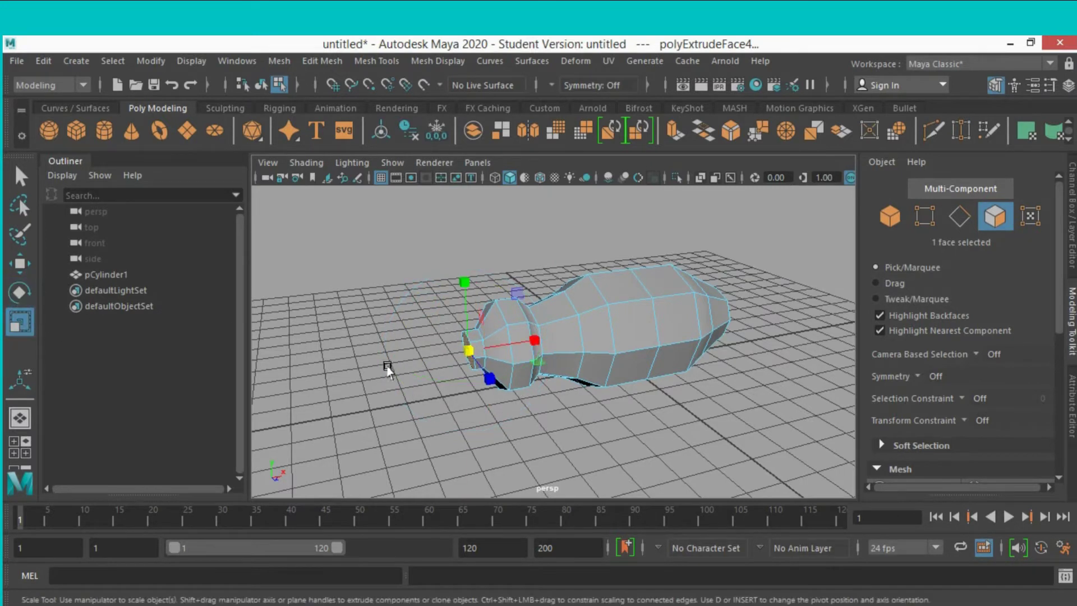
pyautogui.click(465, 352)
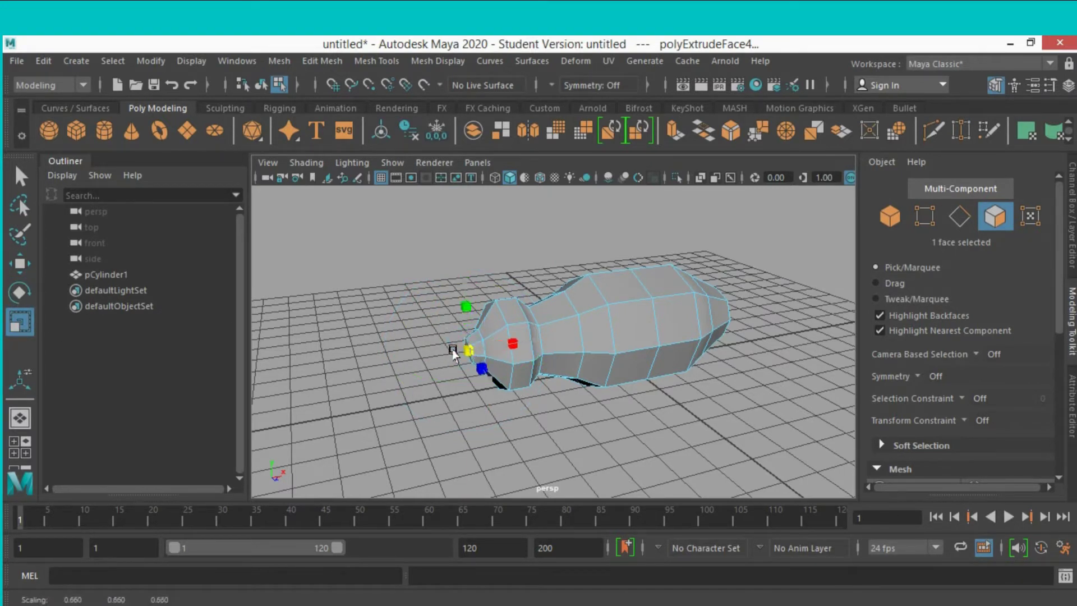
# Extrude a final section, tilt the tip slightly and shrink it to about 0.57.
pyautogui.click(676, 131)
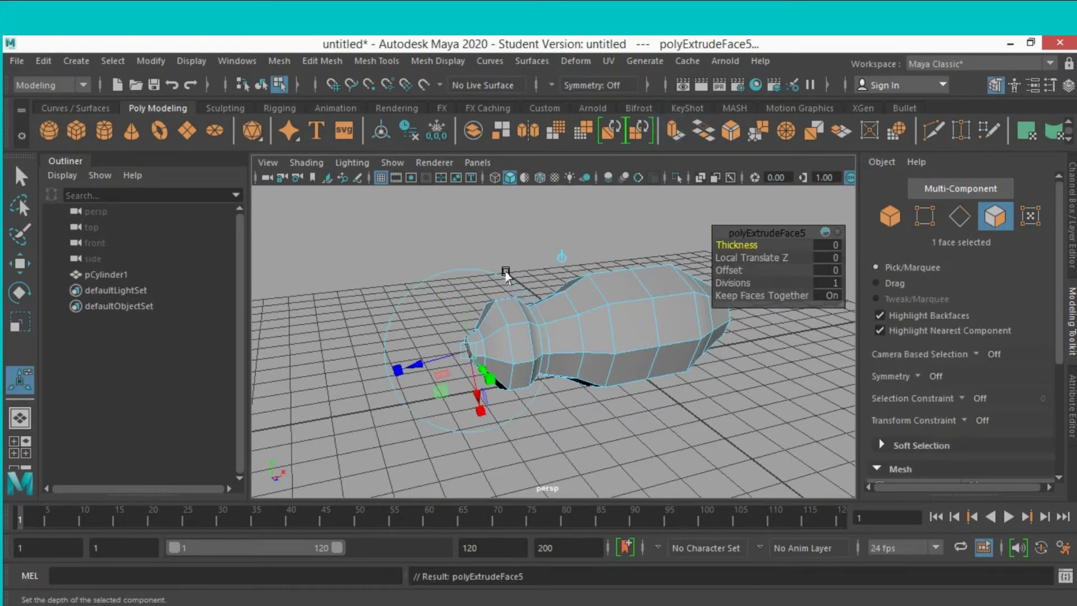
pyautogui.moveTo(421, 362); pyautogui.dragTo(408, 371)
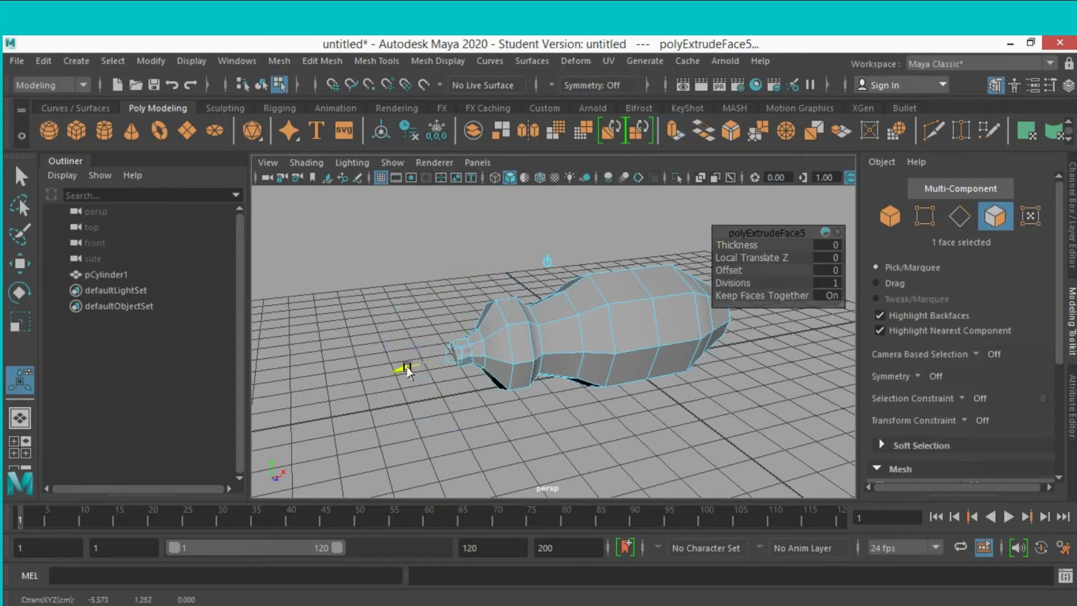
pyautogui.click(23, 293)
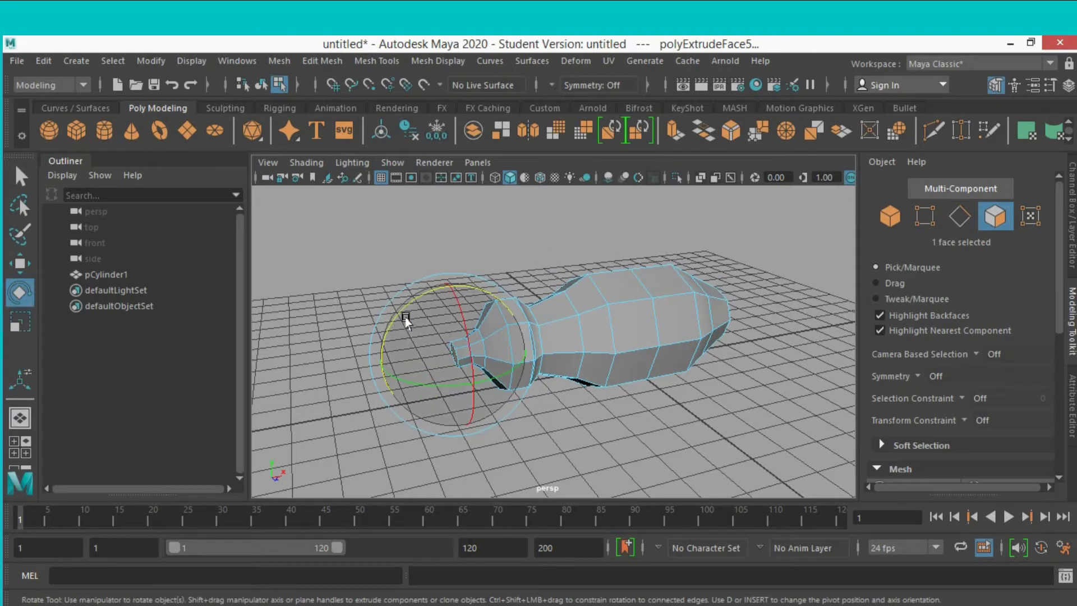
pyautogui.moveTo(401, 300); pyautogui.dragTo(392, 317)
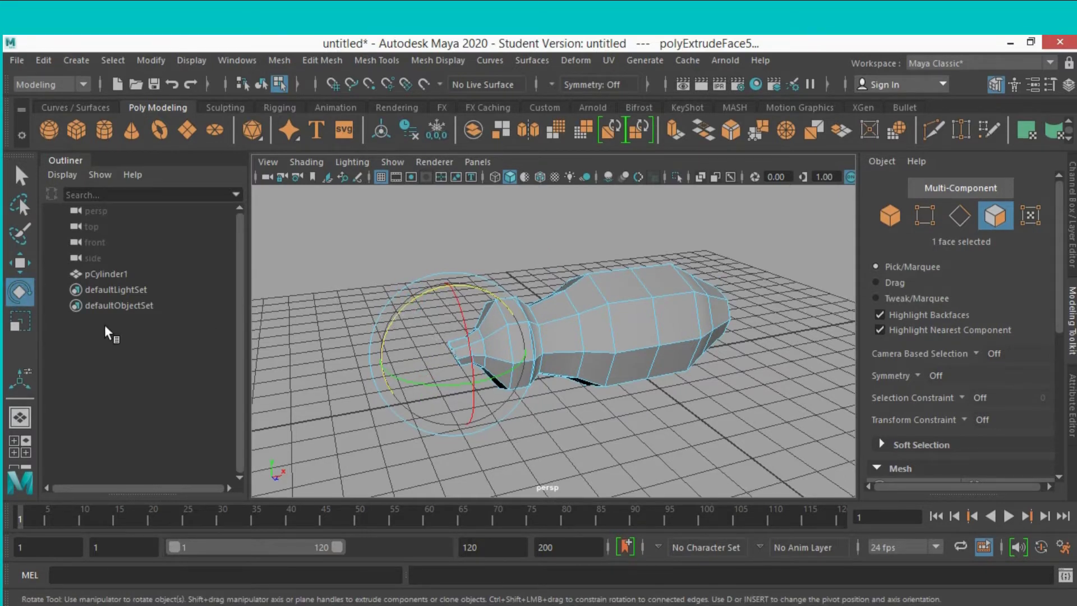
pyautogui.click(24, 317)
pyautogui.moveTo(452, 357)
pyautogui.mouseDown()
pyautogui.moveTo(443, 368)
pyautogui.moveTo(465, 345)
pyautogui.moveTo(486, 355)
pyautogui.mouseUp()
# Extrude the tail face and shrink the new face to 0.499.
pyautogui.scroll(-3, 447, 360)
pyautogui.scroll(2, 482, 342)
pyautogui.scroll(4, 481, 348)
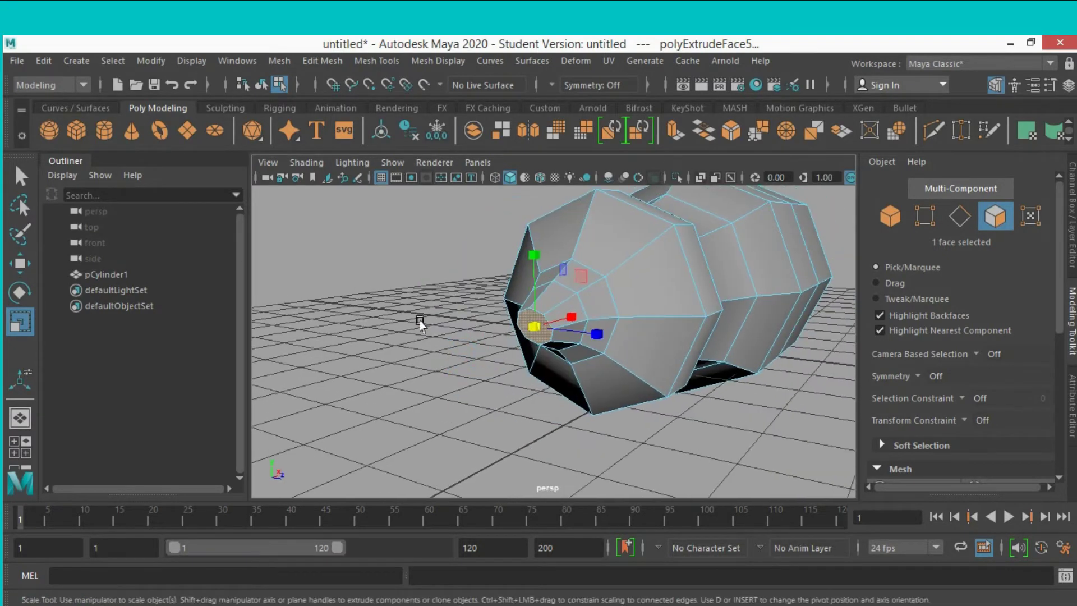
pyautogui.click(676, 130)
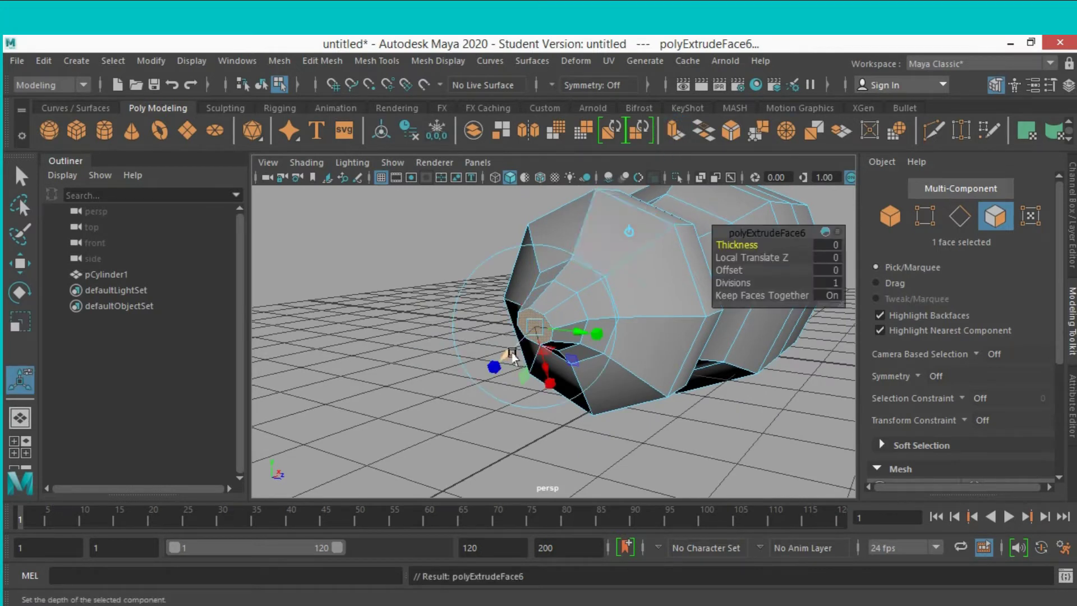
pyautogui.moveTo(509, 360)
pyautogui.mouseDown()
pyautogui.moveTo(497, 369)
pyautogui.moveTo(508, 359)
pyautogui.mouseUp()
pyautogui.click(26, 316)
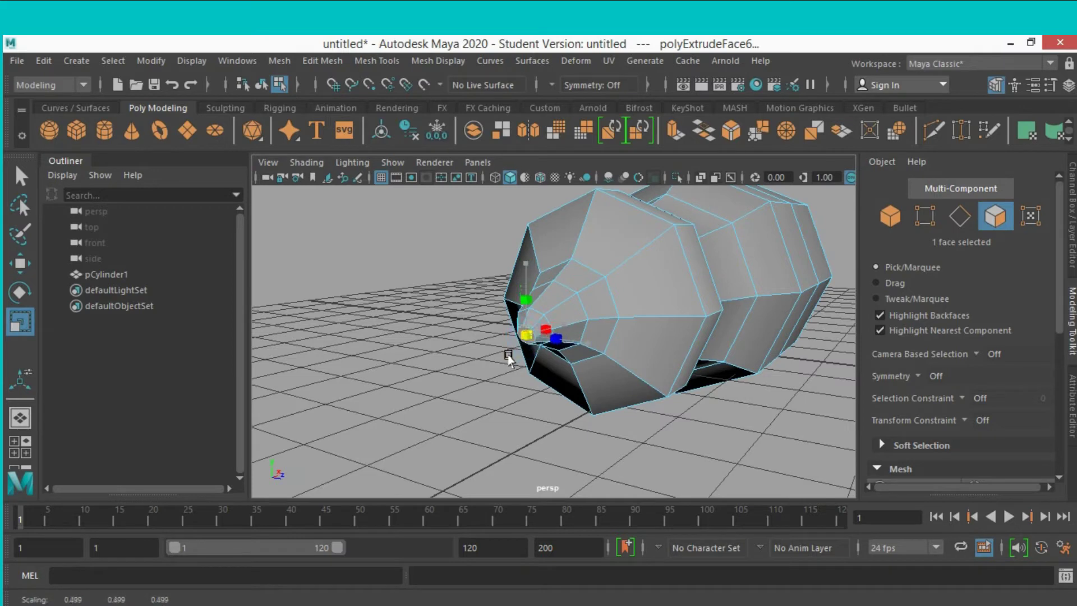
pyautogui.moveTo(440, 375)
pyautogui.keyDown('alt'); pyautogui.mouseDown()
pyautogui.moveTo(454, 378)
pyautogui.moveTo(433, 365)
pyautogui.mouseUp(); pyautogui.keyUp('alt')
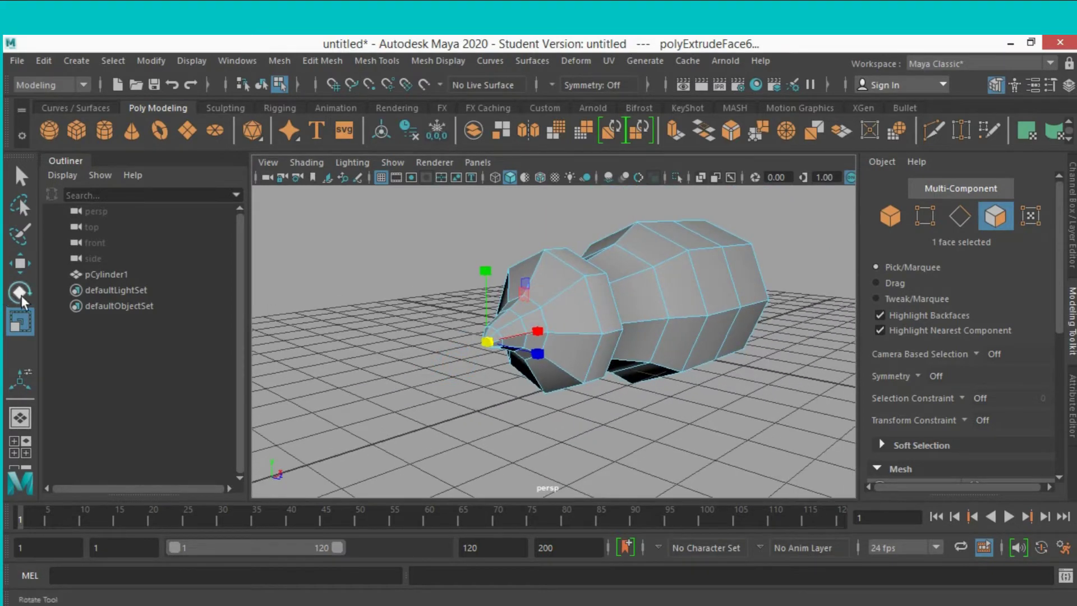
# Extrude the face again into a short point with Local Translate Z about 0.201.
pyautogui.click(676, 131)
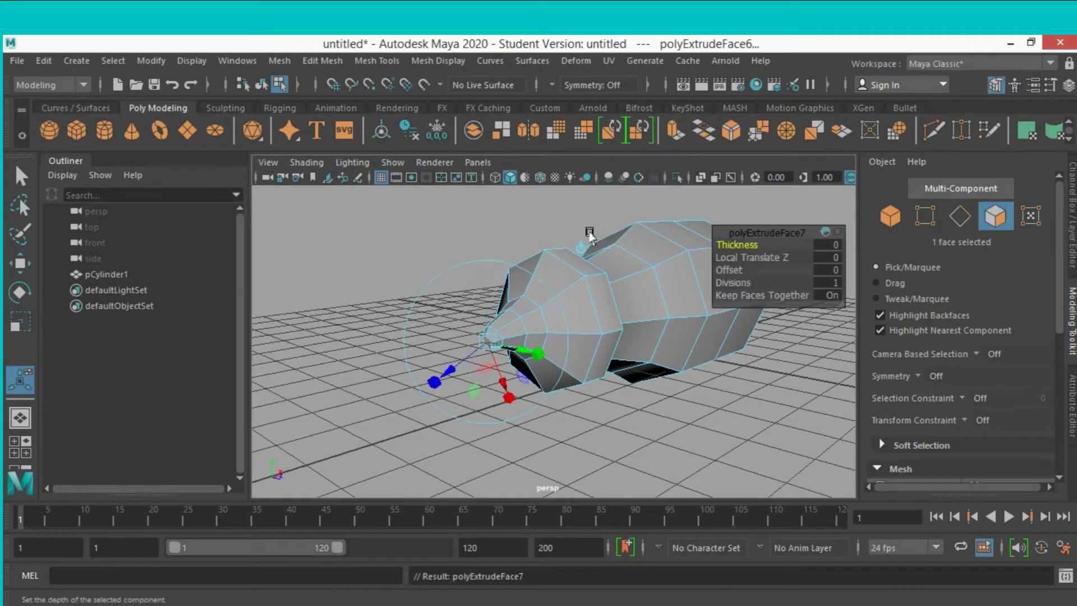
pyautogui.moveTo(450, 363); pyautogui.dragTo(447, 378)
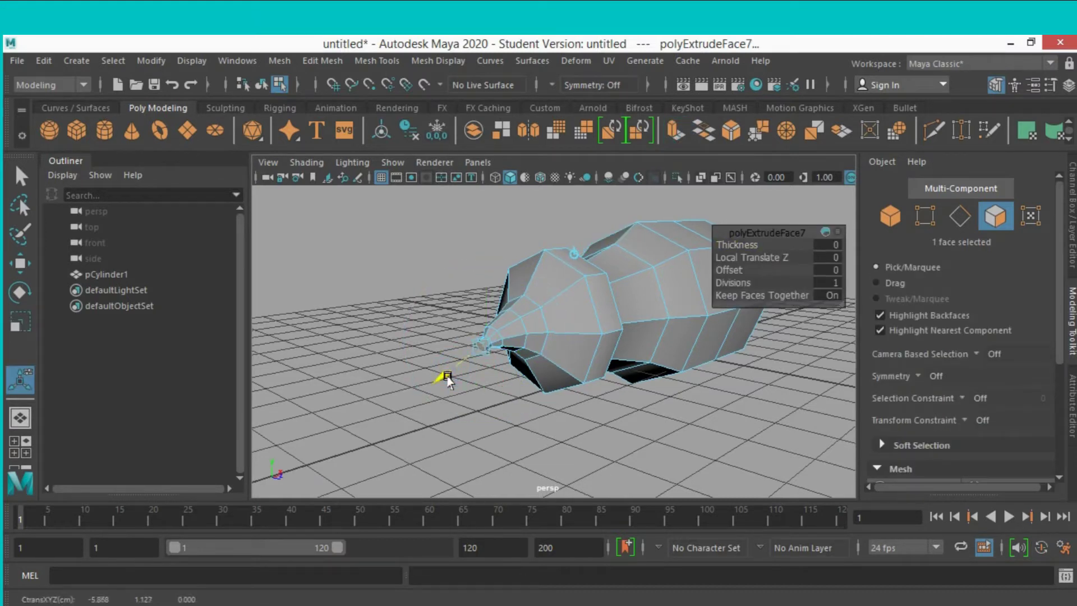
pyautogui.moveTo(447, 378); pyautogui.dragTo(446, 378)
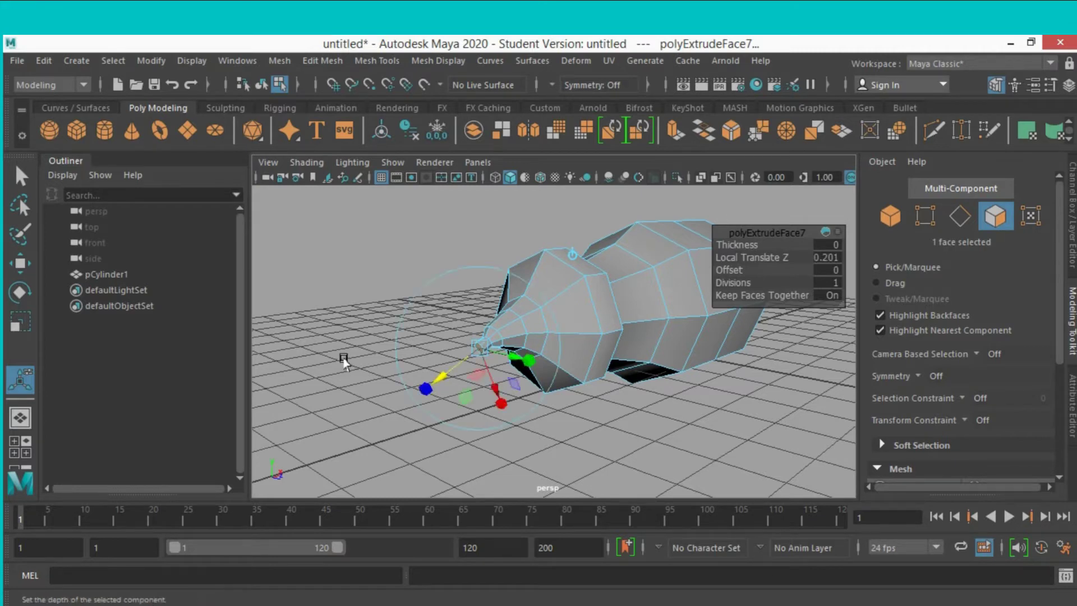
pyautogui.moveTo(344, 361)
pyautogui.keyDown('alt'); pyautogui.mouseDown()
pyautogui.moveTo(378, 317)
pyautogui.moveTo(397, 312)
pyautogui.moveTo(375, 319)
pyautogui.mouseUp(); pyautogui.keyUp('alt')
pyautogui.scroll(5, 397, 312)
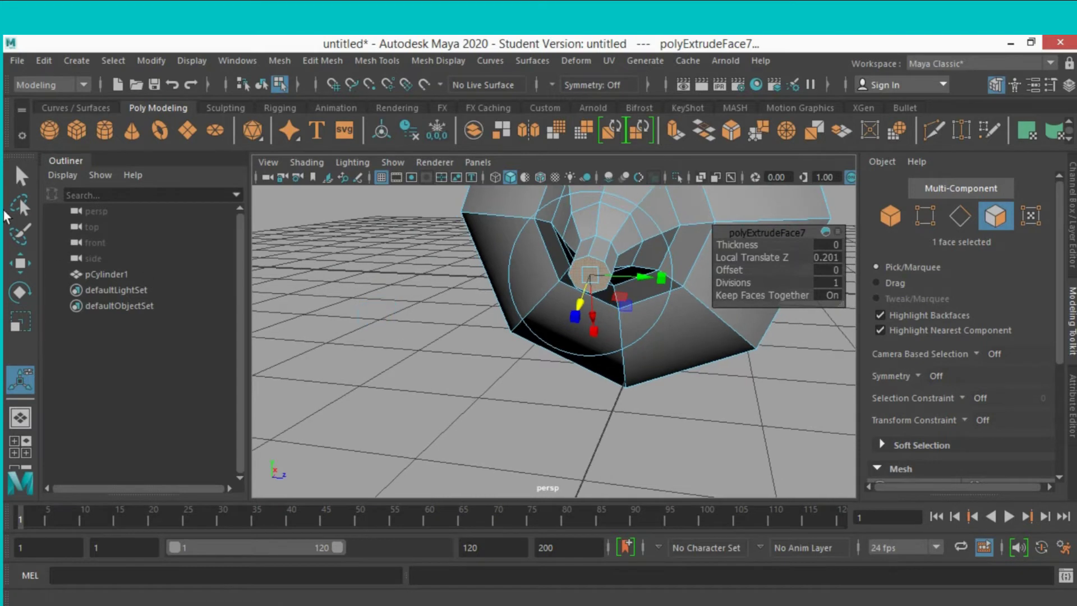
# Return to object mode and reselect the cylinder mesh for cutting.
pyautogui.click(21, 176)
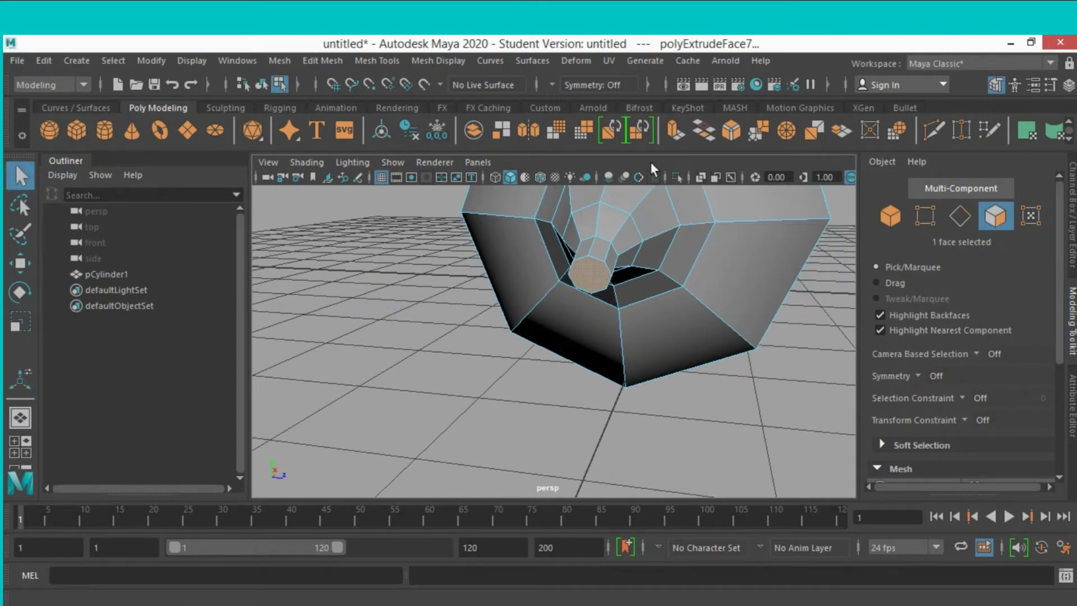
pyautogui.click(933, 130)
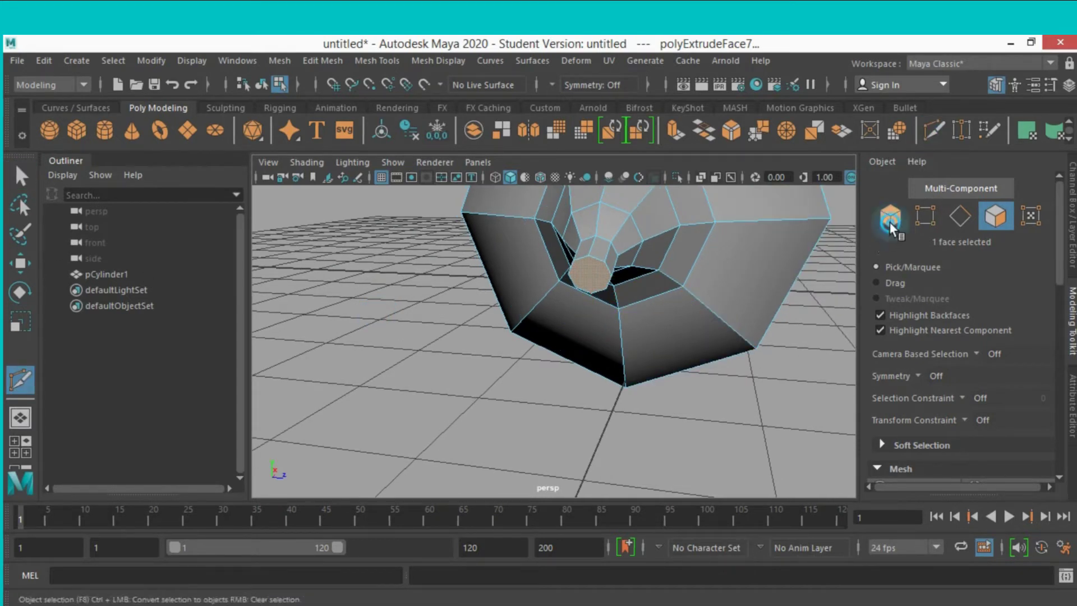
pyautogui.click(889, 219)
pyautogui.click(21, 176)
pyautogui.click(424, 381)
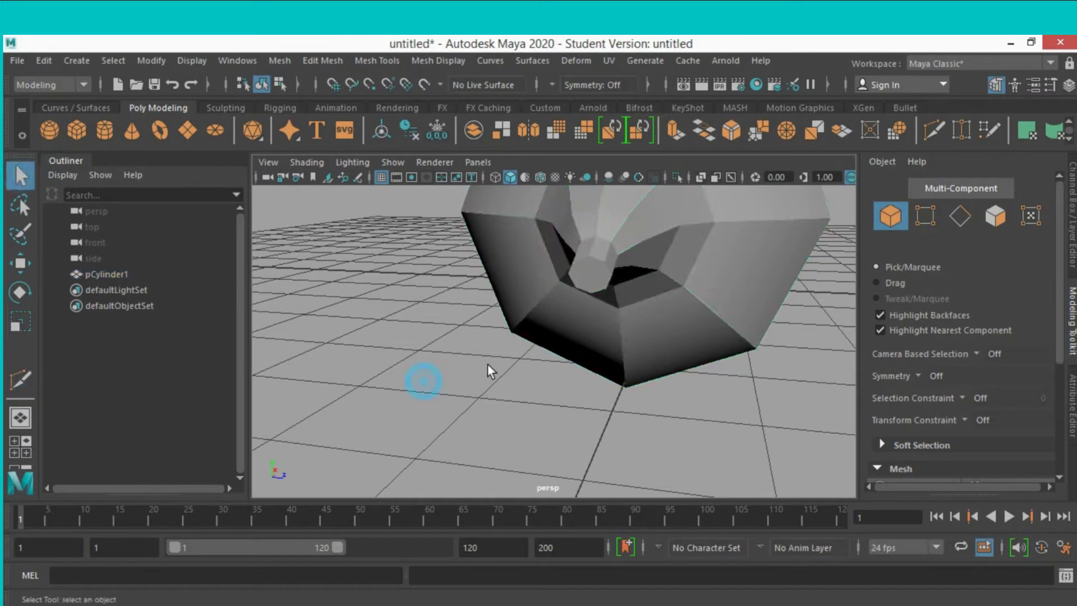
pyautogui.click(675, 272)
pyautogui.click(934, 131)
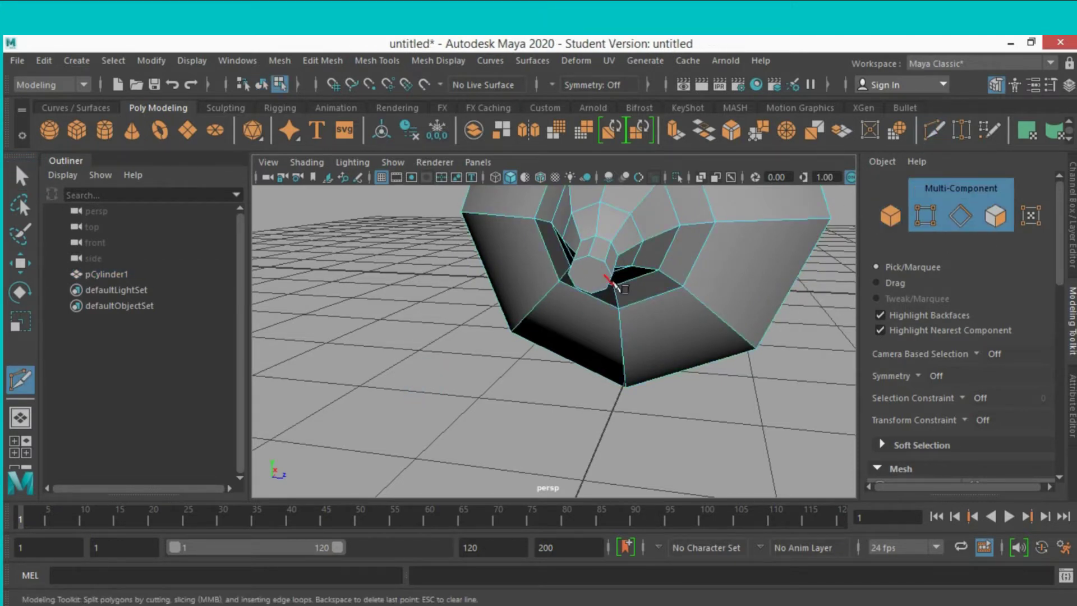
# Multi-Cut a new edge line across the tail face, then view the body end-on.
pyautogui.moveTo(617, 286)
pyautogui.keyDown('alt'); pyautogui.mouseDown()
pyautogui.moveTo(644, 404)
pyautogui.moveTo(632, 405)
pyautogui.mouseUp(); pyautogui.keyUp('alt')
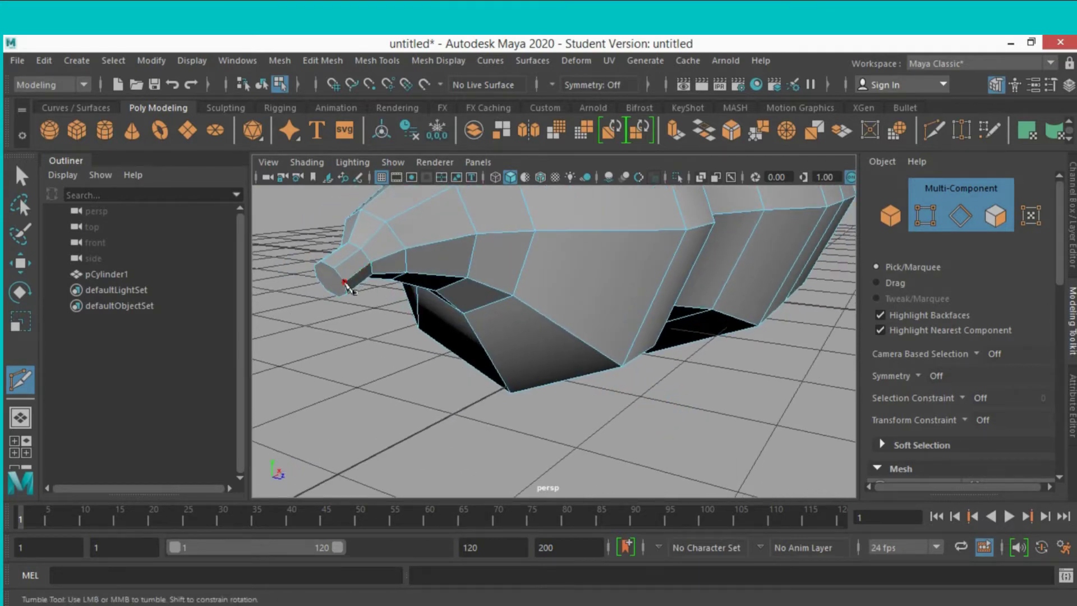
pyautogui.moveTo(346, 285)
pyautogui.keyDown('alt'); pyautogui.mouseDown()
pyautogui.moveTo(397, 373)
pyautogui.moveTo(384, 361)
pyautogui.mouseUp(); pyautogui.keyUp('alt')
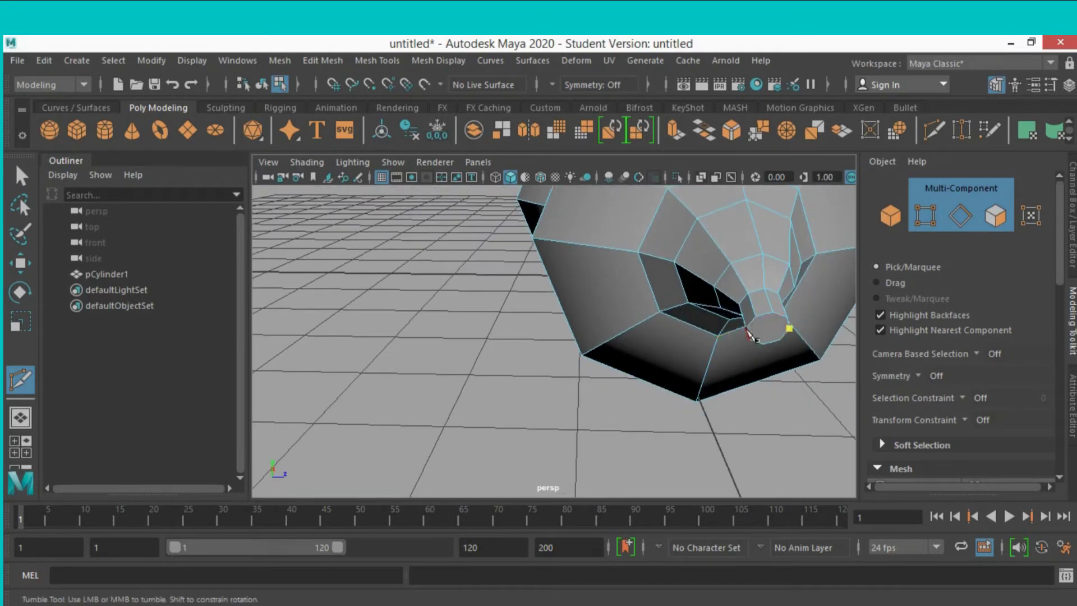
pyautogui.click(748, 330)
pyautogui.press('q')
pyautogui.keyDown('alt'); pyautogui.moveTo(339, 317); pyautogui.dragTo(427, 325); pyautogui.keyUp('alt')
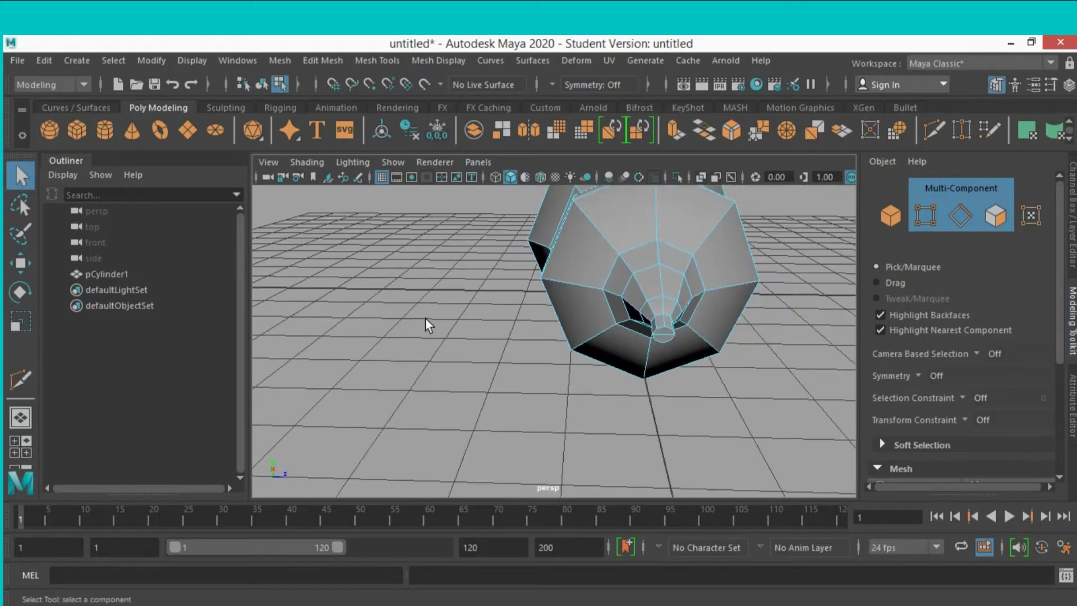
pyautogui.keyDown('alt'); pyautogui.moveTo(416, 312); pyautogui.dragTo(409, 309); pyautogui.keyUp('alt')
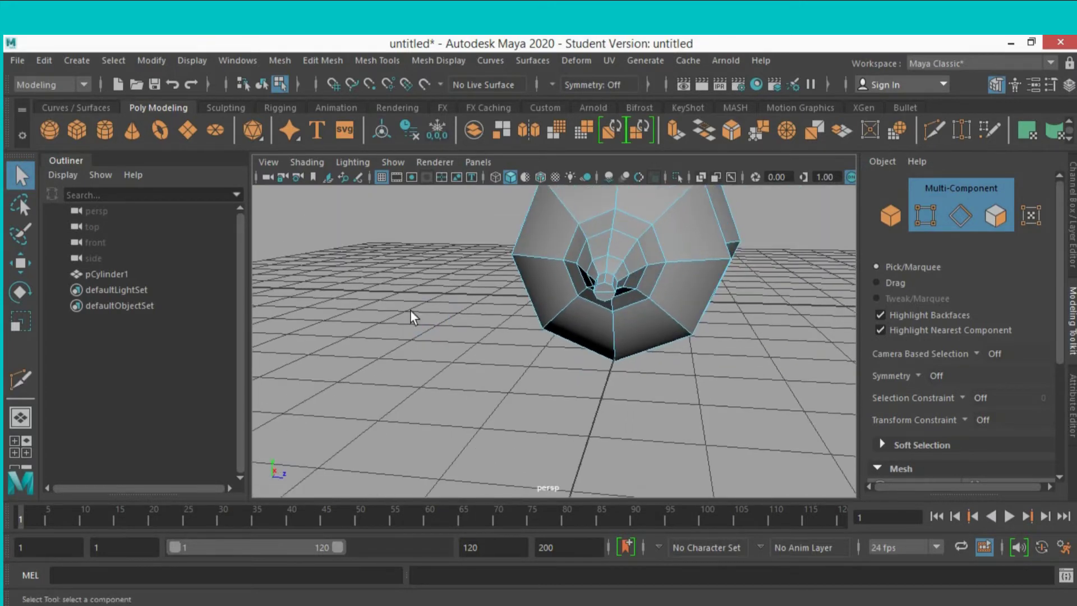
pyautogui.scroll(2, 409, 309)
pyautogui.scroll(2, 409, 308)
# Select two tail faces and extrude them with an Offset of 0.03.
pyautogui.click(918, 223)
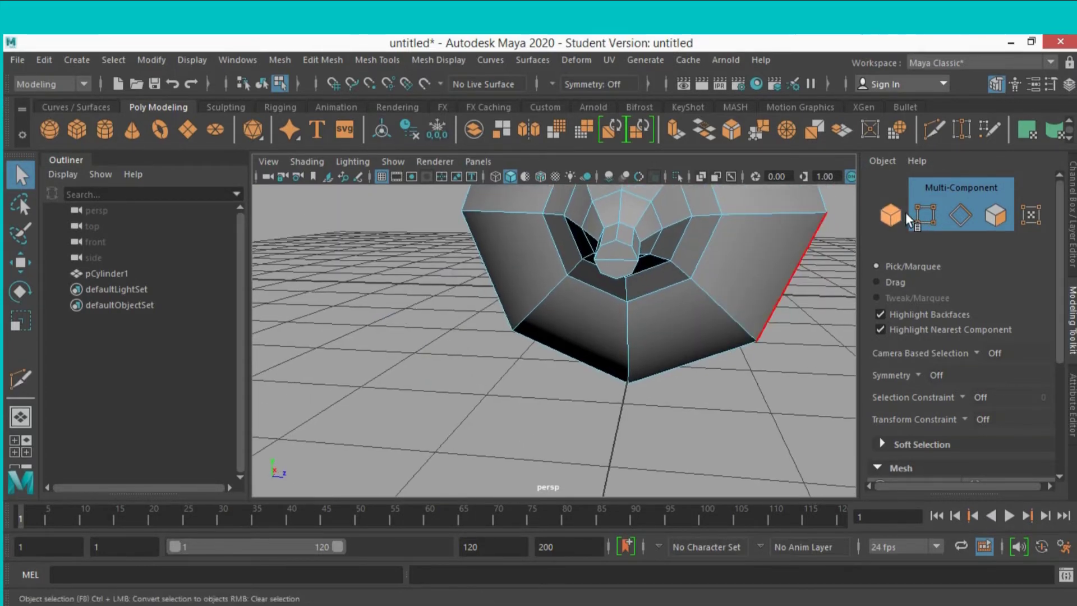
pyautogui.click(993, 219)
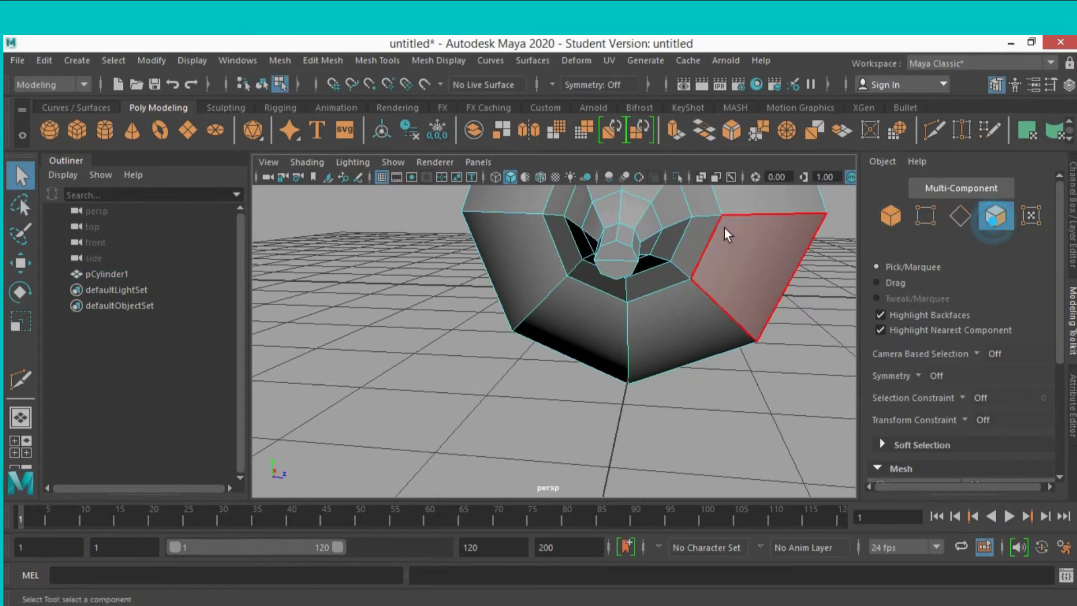
pyautogui.click(617, 247)
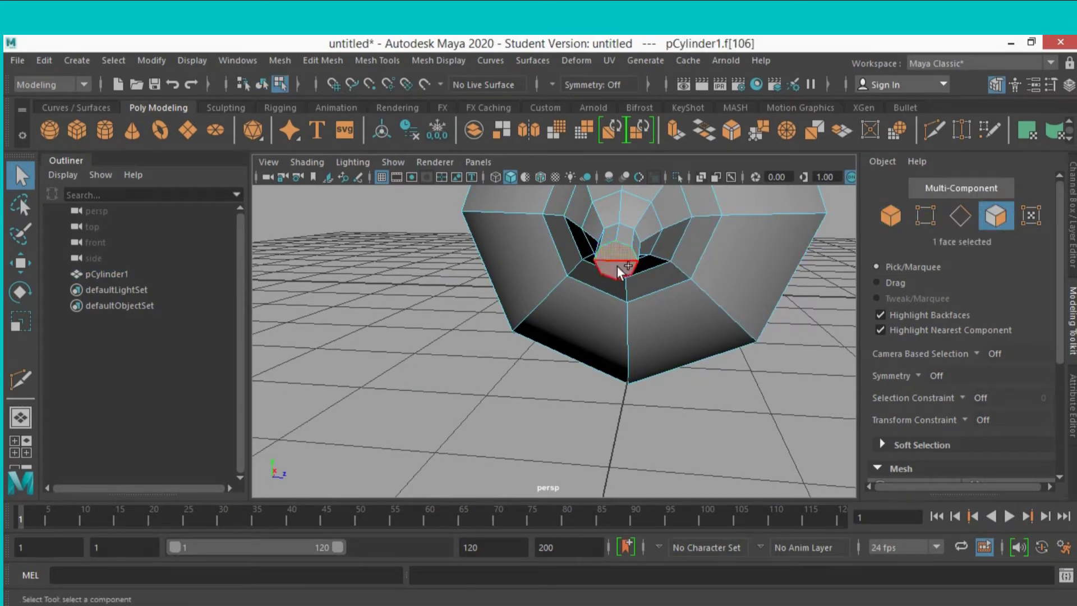
pyautogui.keyDown('shift'); pyautogui.click(671, 207); pyautogui.keyUp('shift')
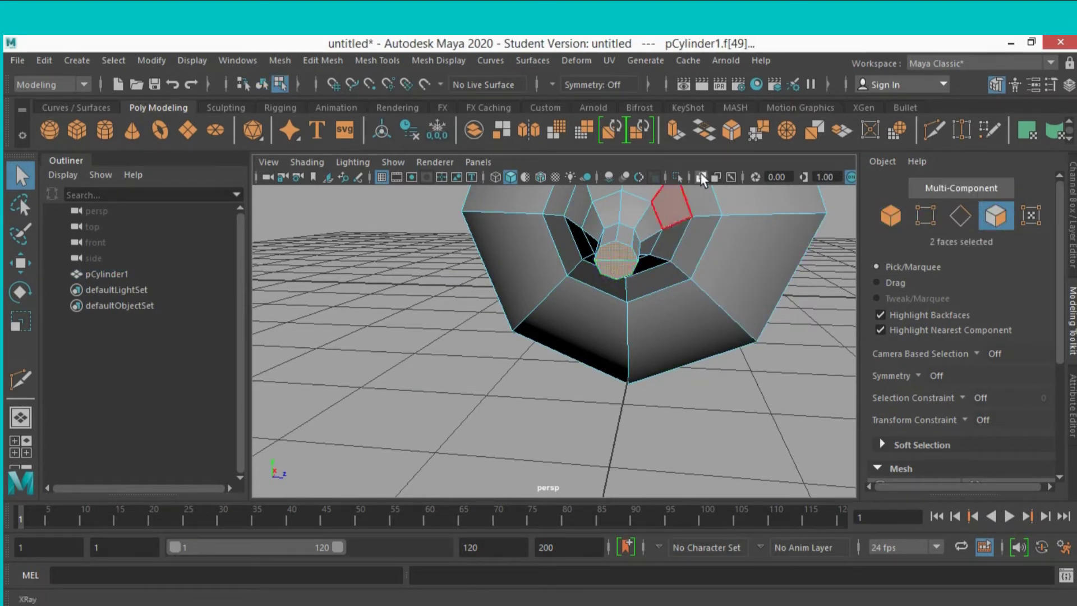
pyautogui.click(671, 128)
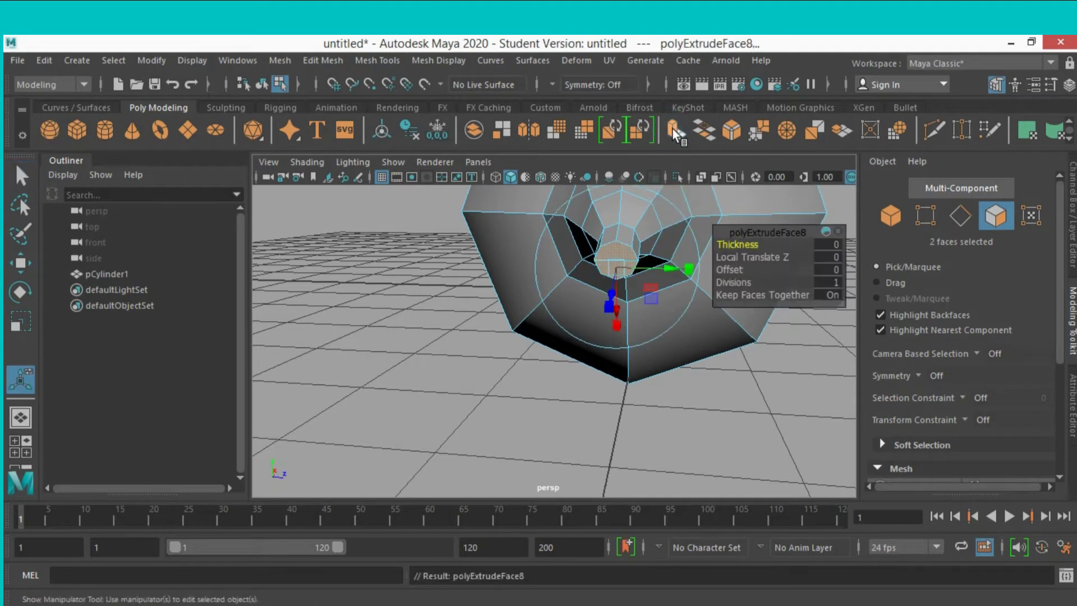
pyautogui.click(829, 269)
pyautogui.write('.03')
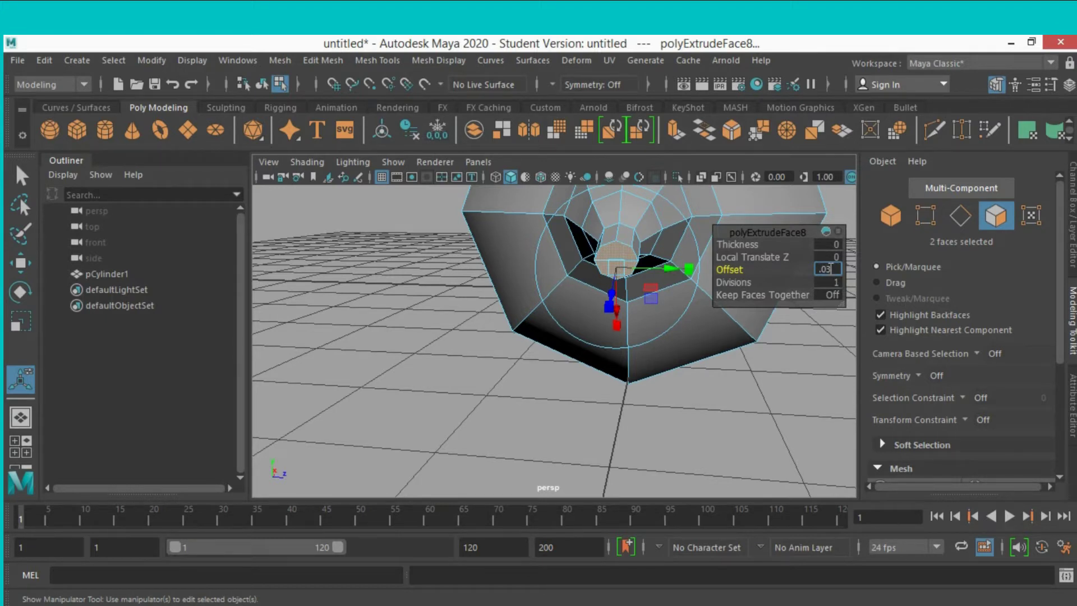
pyautogui.press('Return')
# Extrude the two faces again, pull them out and shrink them into a pointed spike.
pyautogui.moveTo(709, 373)
pyautogui.keyDown('alt'); pyautogui.mouseDown()
pyautogui.moveTo(707, 381)
pyautogui.moveTo(726, 360)
pyautogui.moveTo(699, 365)
pyautogui.mouseUp(); pyautogui.keyUp('alt')
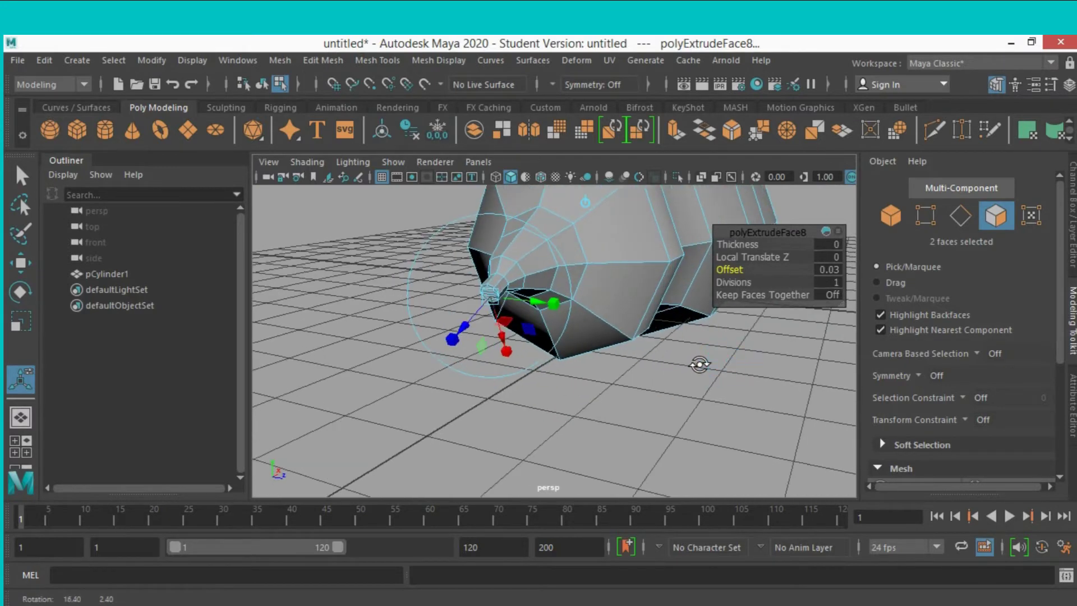
pyautogui.click(673, 134)
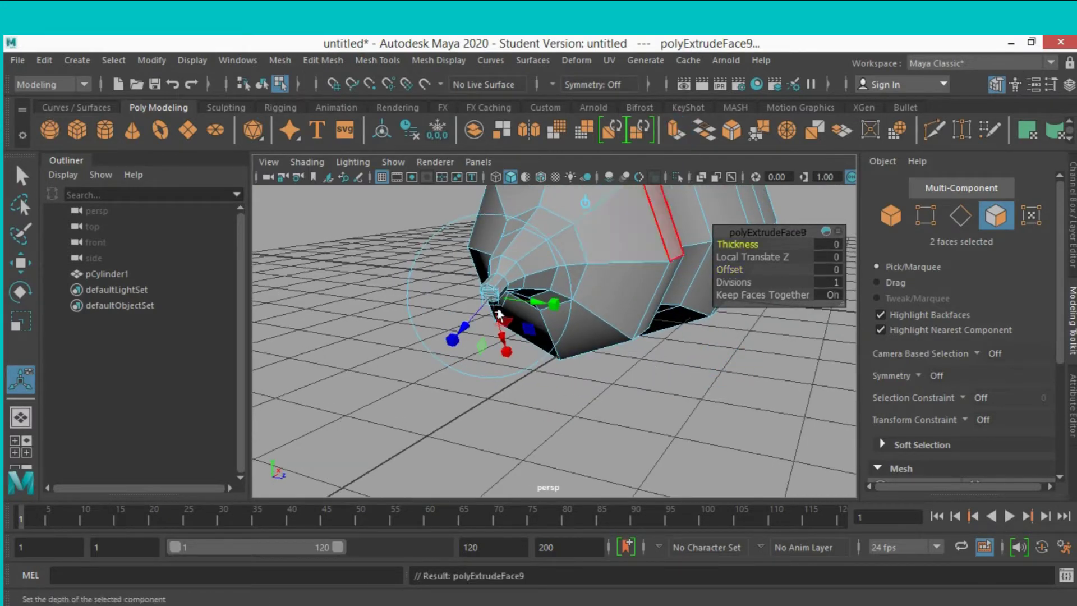
pyautogui.moveTo(459, 330); pyautogui.dragTo(453, 338)
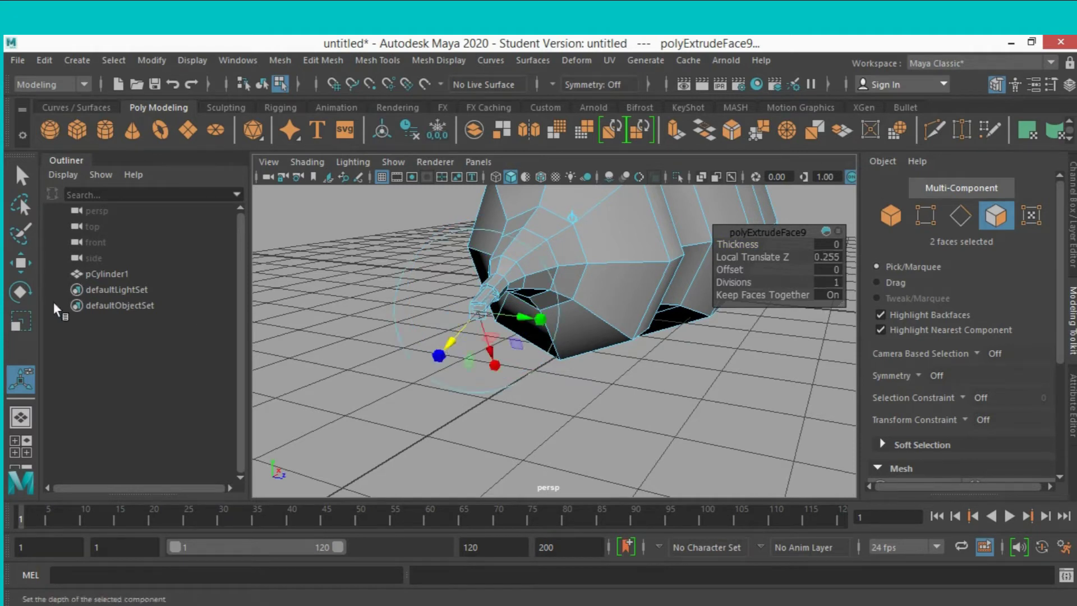
pyautogui.click(21, 320)
pyautogui.click(476, 312)
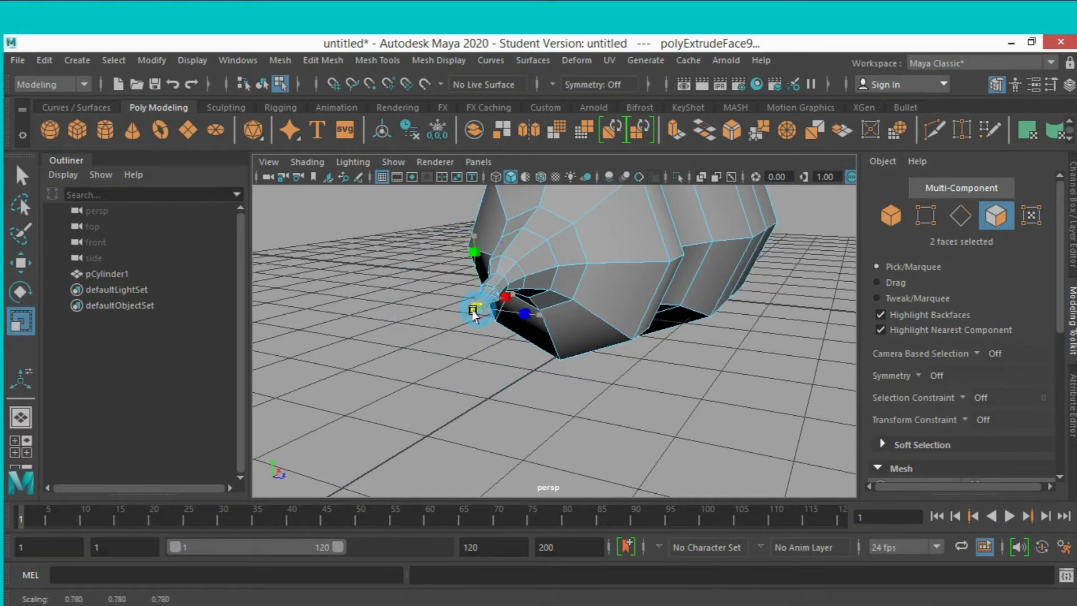
pyautogui.moveTo(509, 380)
pyautogui.keyDown('alt'); pyautogui.mouseDown()
pyautogui.moveTo(540, 378)
pyautogui.moveTo(505, 378)
pyautogui.moveTo(524, 373)
pyautogui.moveTo(488, 339)
pyautogui.mouseUp(); pyautogui.keyUp('alt')
pyautogui.keyDown('alt'); pyautogui.moveTo(449, 297); pyautogui.dragTo(479, 328); pyautogui.keyUp('alt')
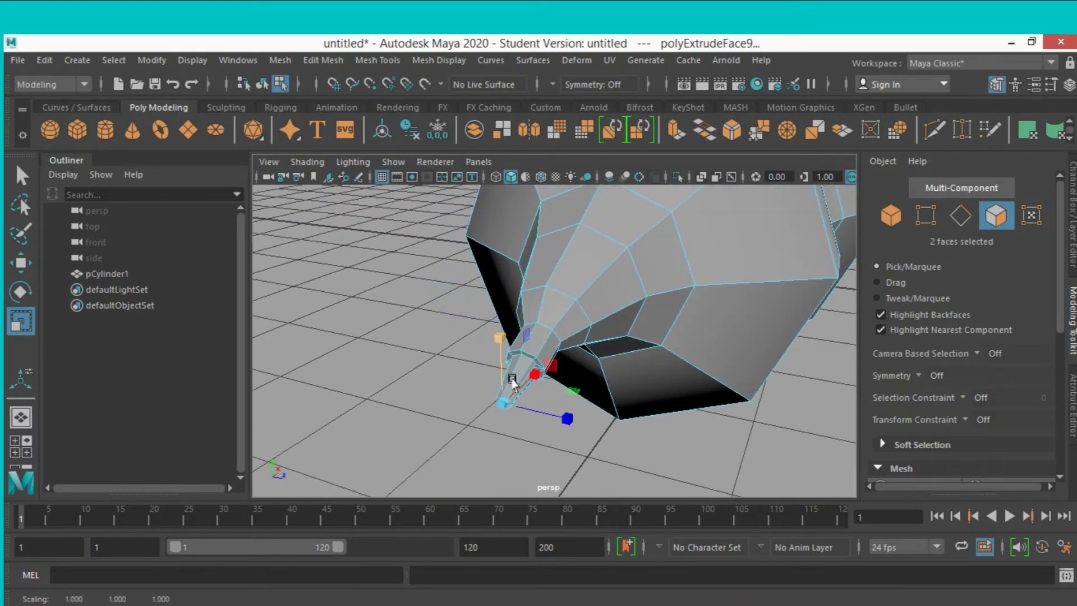
pyautogui.click(596, 447)
pyautogui.scroll(-3, 596, 447)
# Select pCylinder1 and delete its construction history with Delete by Type > History.
pyautogui.moveTo(595, 447)
pyautogui.keyDown('alt'); pyautogui.mouseDown()
pyautogui.moveTo(621, 420)
pyautogui.moveTo(641, 466)
pyautogui.moveTo(584, 377)
pyautogui.moveTo(575, 391)
pyautogui.mouseUp(); pyautogui.keyUp('alt')
pyautogui.click(891, 216)
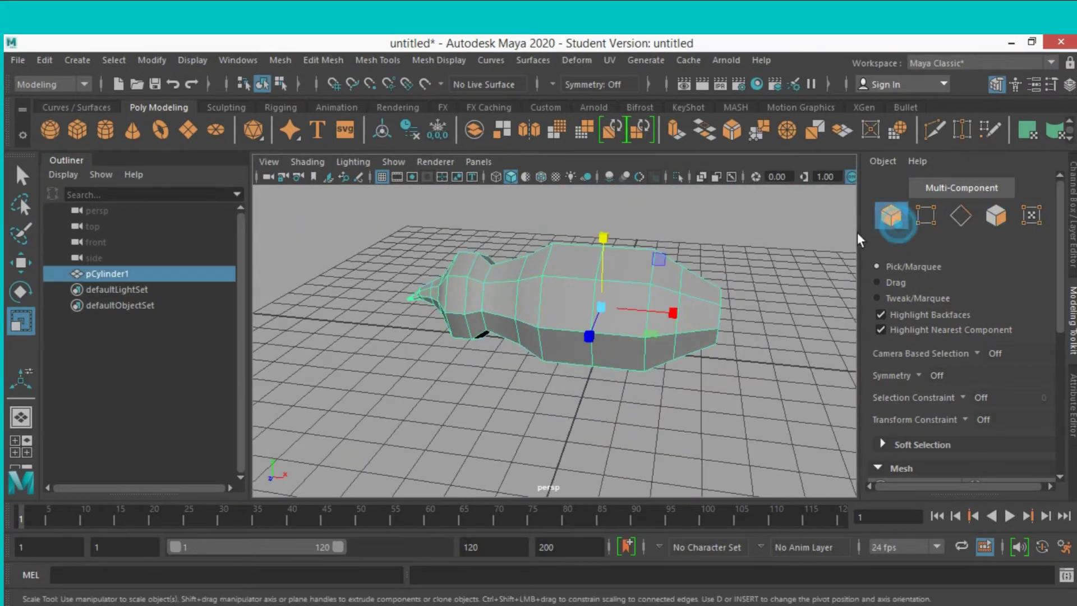
pyautogui.click(46, 63)
pyautogui.moveTo(89, 245)
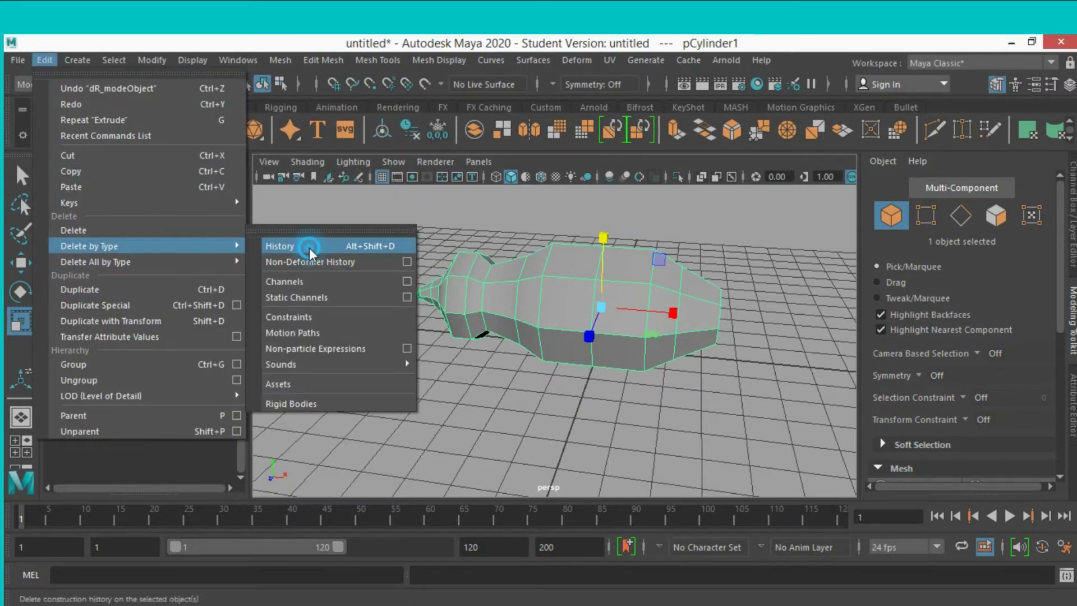
pyautogui.click(309, 247)
pyautogui.moveTo(480, 271)
pyautogui.keyDown('alt'); pyautogui.mouseDown()
pyautogui.moveTo(477, 280)
pyautogui.moveTo(505, 255)
pyautogui.moveTo(449, 284)
pyautogui.moveTo(507, 236)
pyautogui.mouseUp(); pyautogui.keyUp('alt')
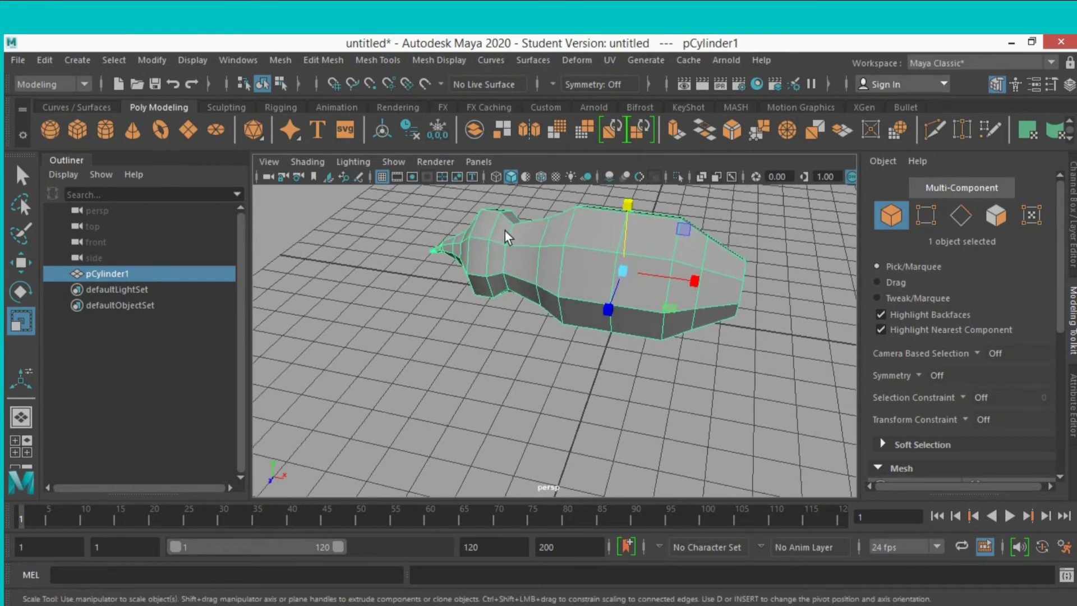
# In face mode, select eight side faces across both sides of the body's middle section.
pyautogui.click(995, 216)
pyautogui.click(641, 299)
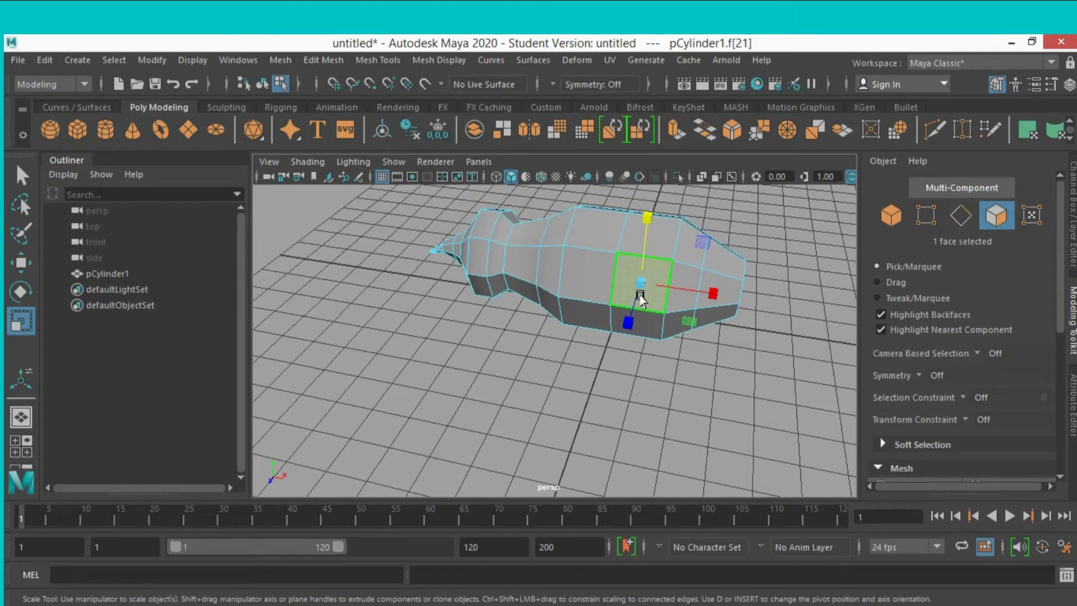
pyautogui.keyDown('shift'); pyautogui.click(599, 282); pyautogui.keyUp('shift')
pyautogui.click(21, 175)
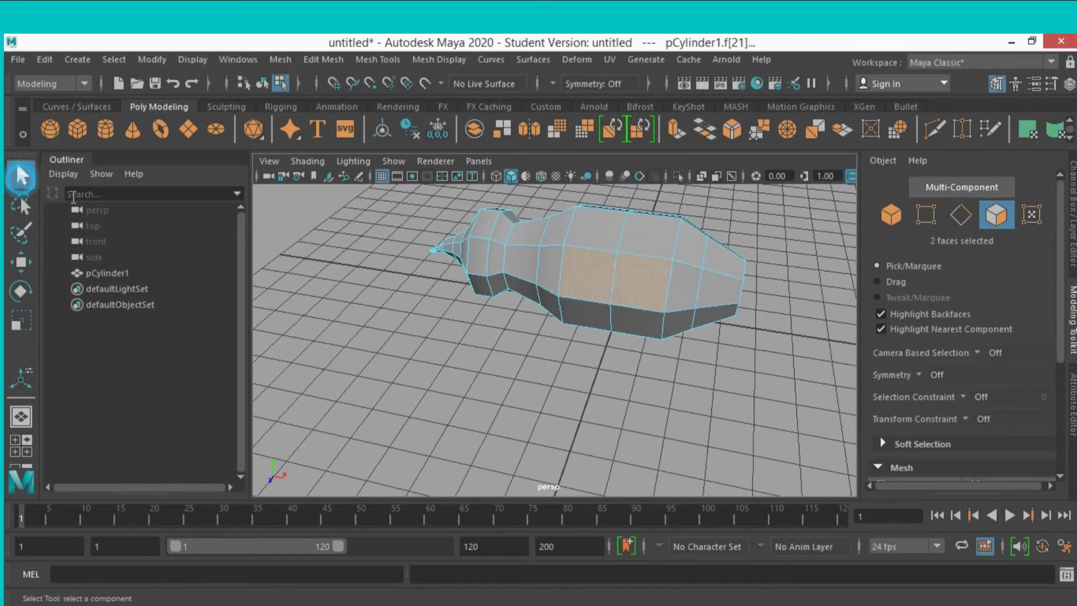
pyautogui.keyDown('shift'); pyautogui.click(620, 319); pyautogui.keyUp('shift')
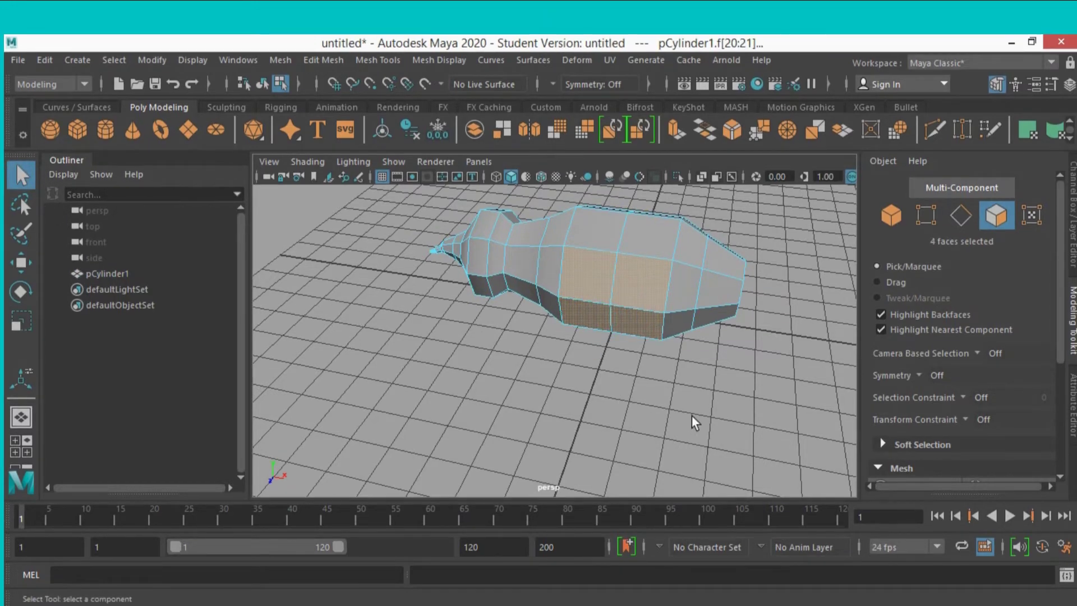
pyautogui.keyDown('alt'); pyautogui.moveTo(692, 416); pyautogui.dragTo(558, 422); pyautogui.keyUp('alt')
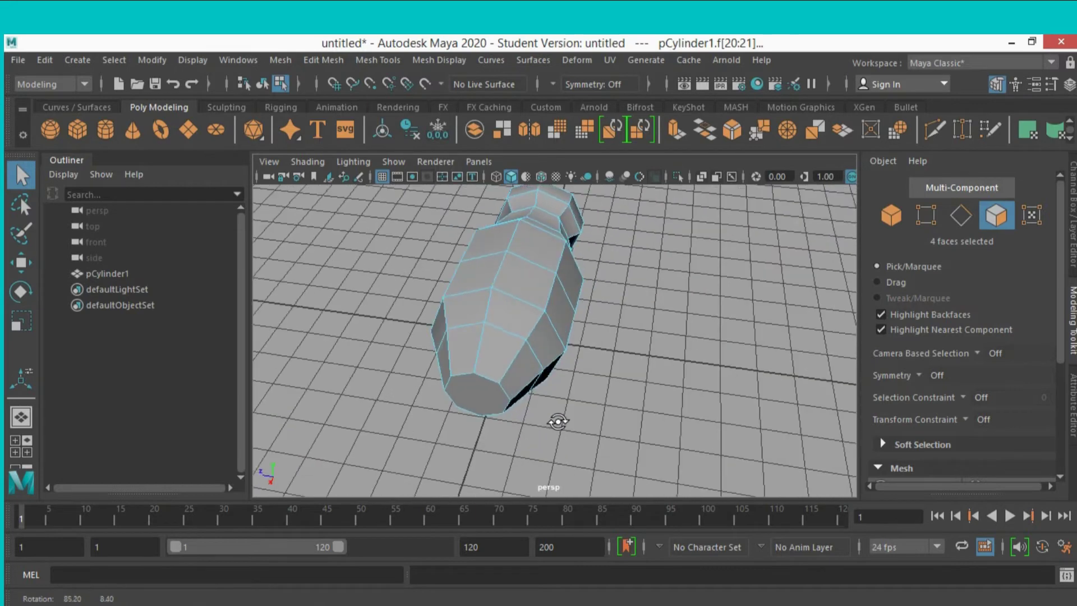
pyautogui.keyDown('shift'); pyautogui.click(579, 278); pyautogui.keyUp('shift')
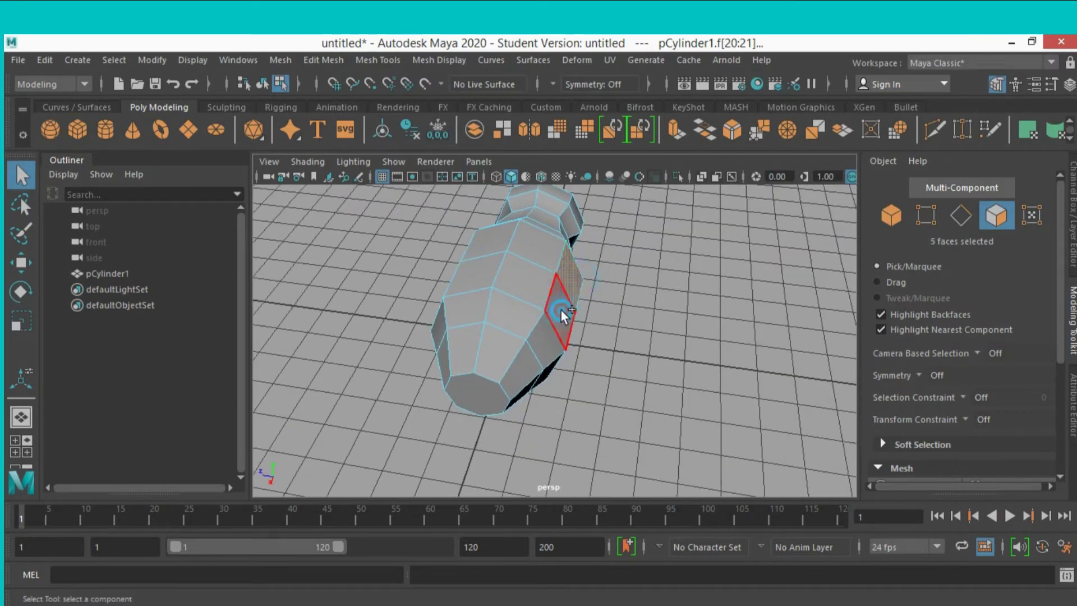
pyautogui.keyDown('shift'); pyautogui.click(559, 308); pyautogui.keyUp('shift')
pyautogui.keyDown('alt'); pyautogui.moveTo(698, 339); pyautogui.dragTo(630, 352); pyautogui.keyUp('alt')
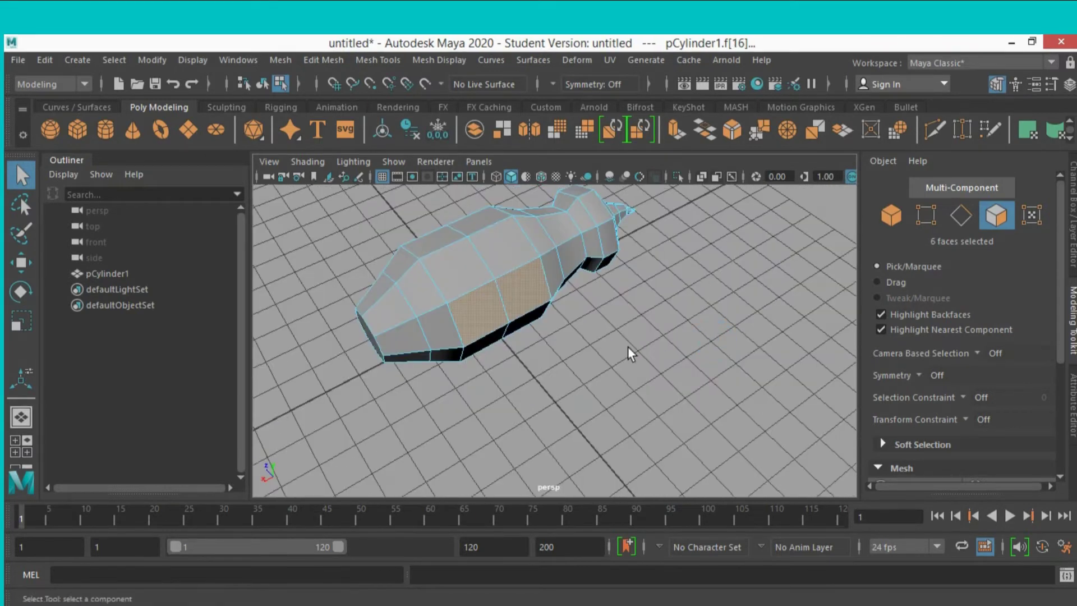
pyautogui.keyDown('shift'); pyautogui.click(501, 328); pyautogui.keyUp('shift')
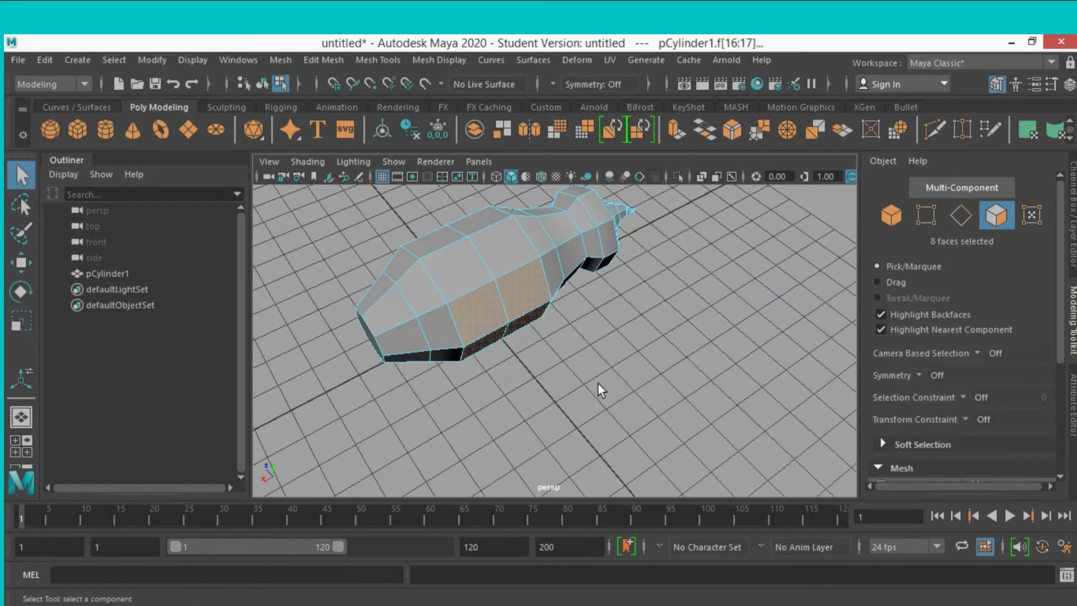
pyautogui.keyDown('alt'); pyautogui.moveTo(591, 382); pyautogui.dragTo(675, 383); pyautogui.keyUp('alt')
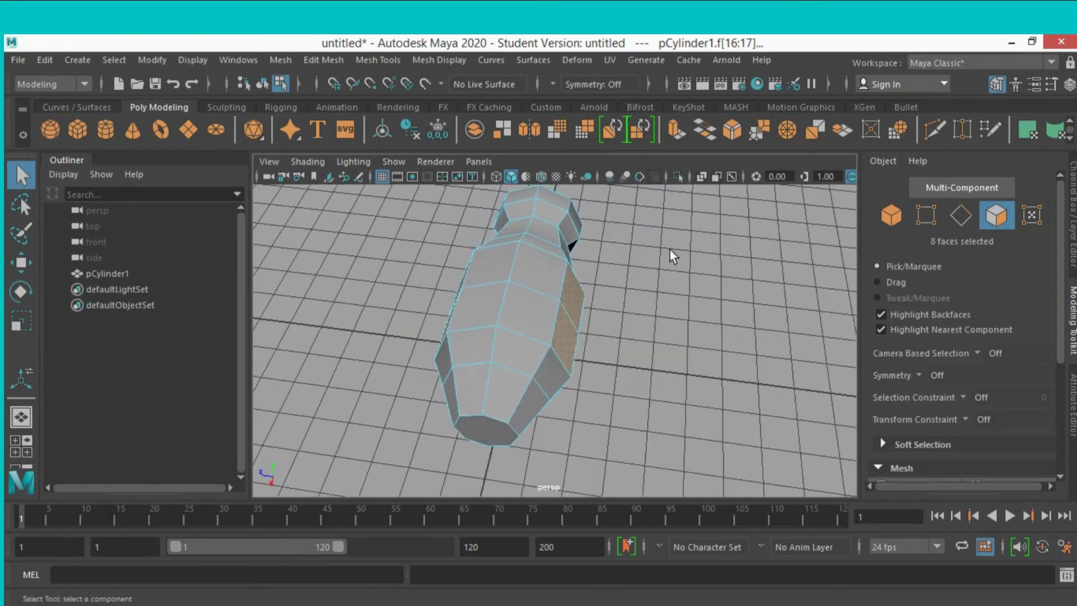
# Extrude the eight side faces and scale them to Z 1.255 and Y 0.689.
pyautogui.click(675, 141)
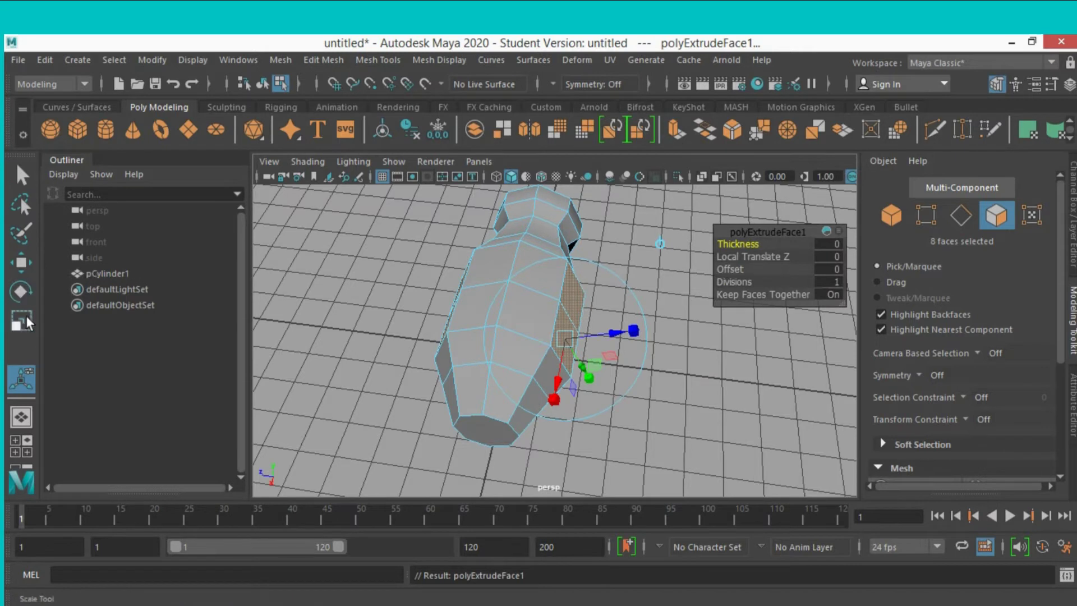
pyautogui.click(20, 321)
pyautogui.moveTo(443, 317); pyautogui.dragTo(416, 318)
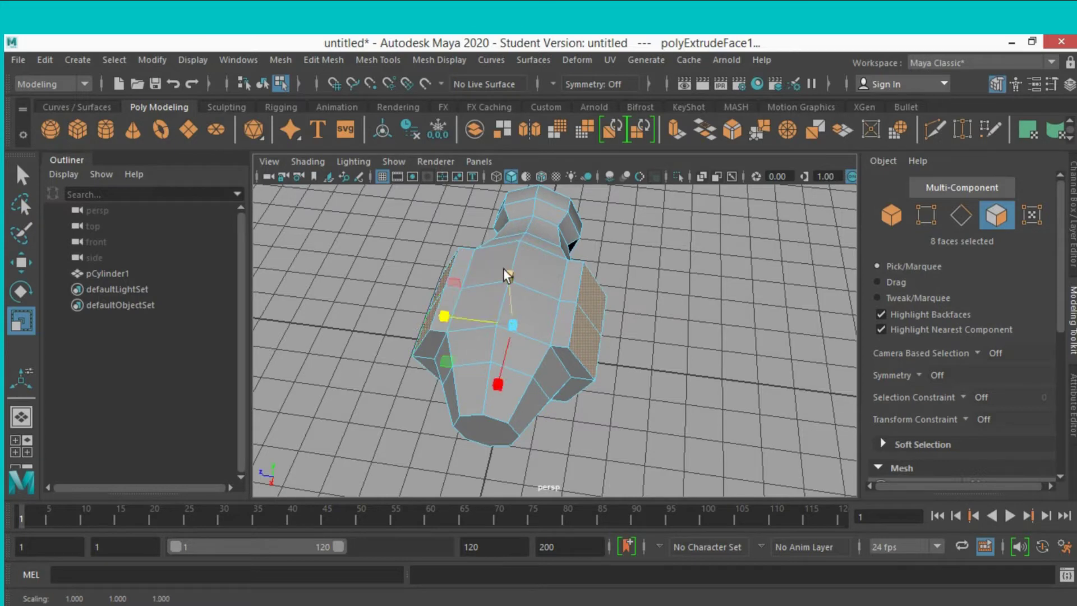
pyautogui.moveTo(503, 269); pyautogui.dragTo(517, 298)
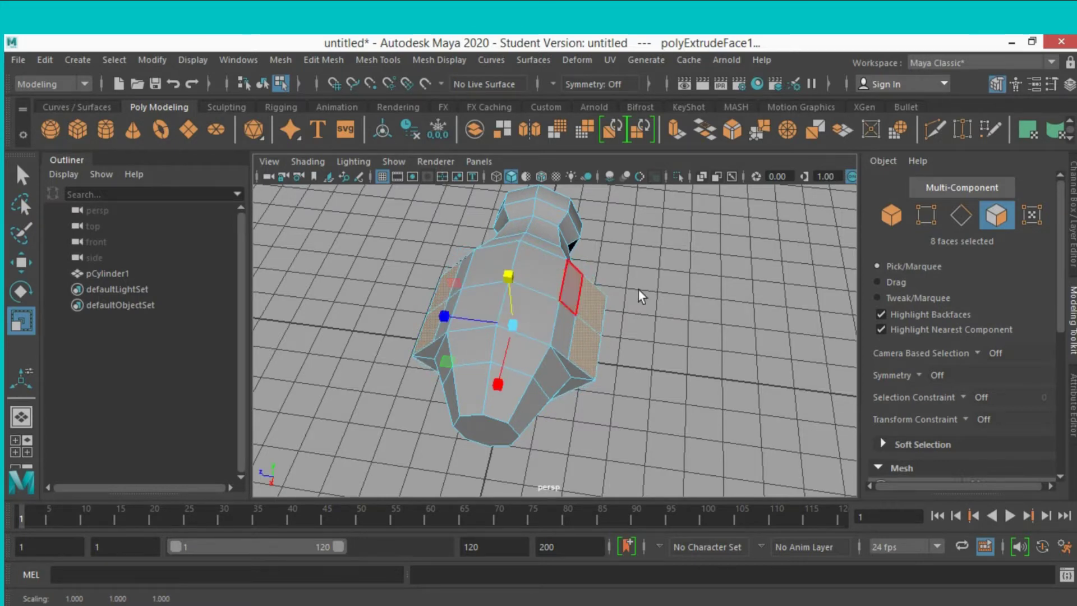
pyautogui.moveTo(639, 292)
pyautogui.keyDown('alt'); pyautogui.mouseDown()
pyautogui.moveTo(731, 306)
pyautogui.moveTo(687, 313)
pyautogui.moveTo(681, 293)
pyautogui.moveTo(677, 303)
pyautogui.mouseUp(); pyautogui.keyUp('alt')
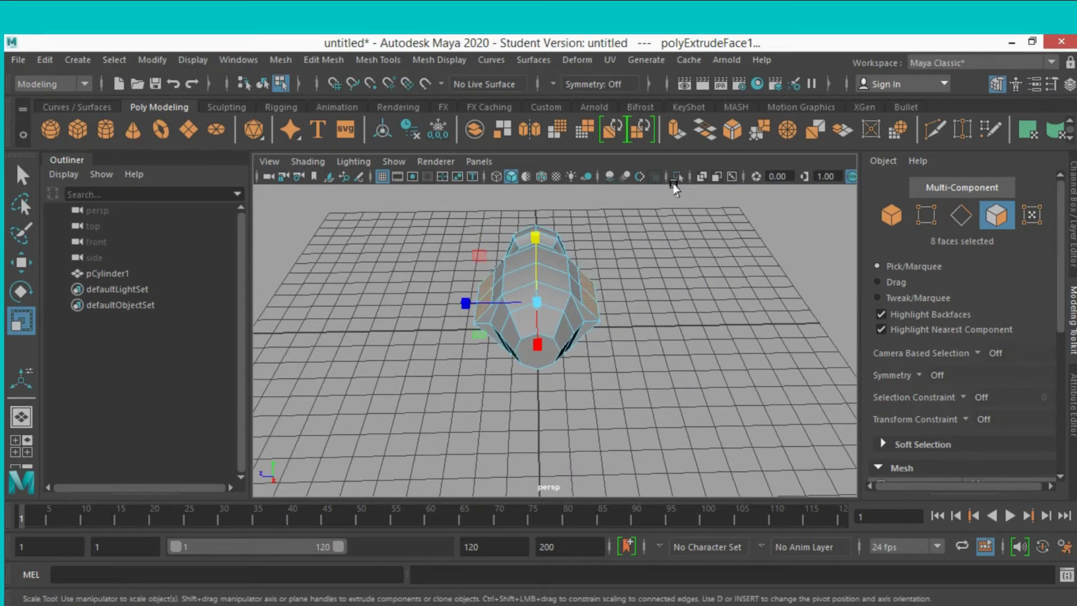
# Extrude the side faces again and stretch them outward into long wings.
pyautogui.click(676, 132)
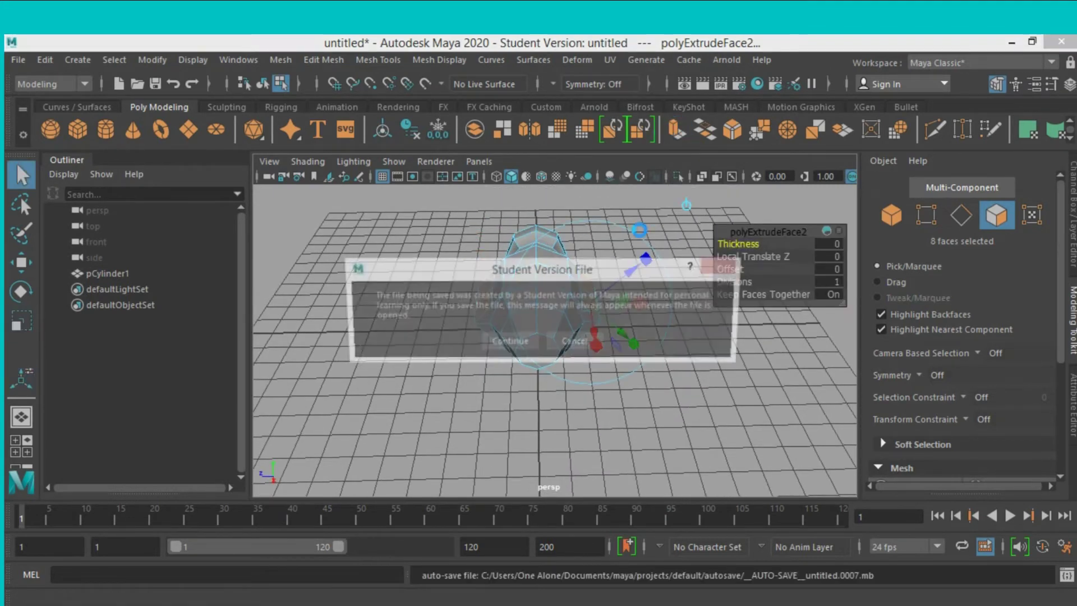
pyautogui.click(508, 341)
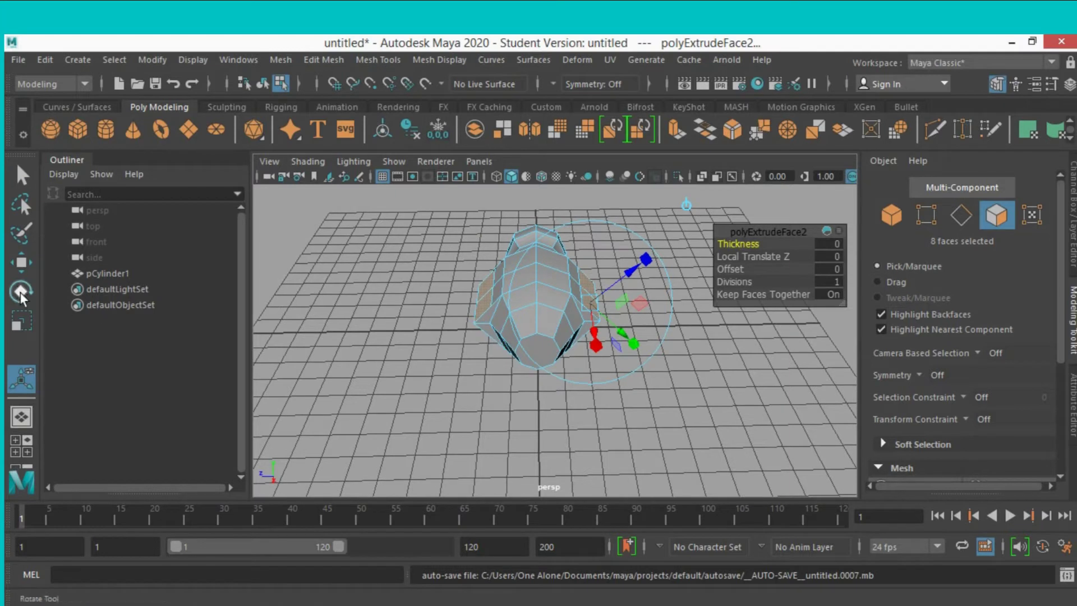
pyautogui.click(21, 321)
pyautogui.moveTo(462, 302); pyautogui.dragTo(313, 320)
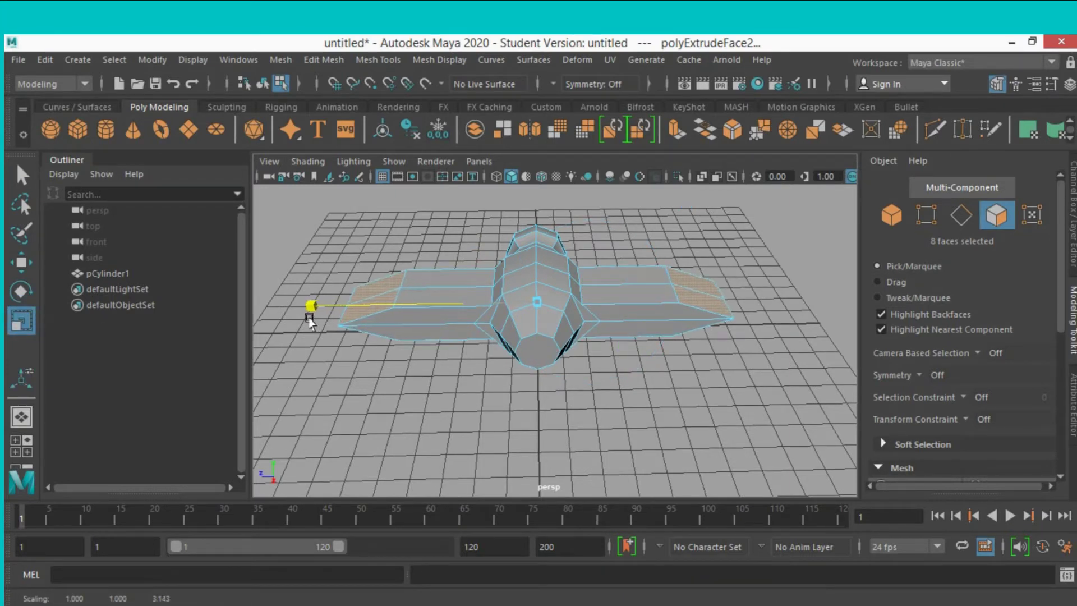
# Flatten the eight wing-tip faces vertically to about 0.59 Y scale.
pyautogui.moveTo(341, 320)
pyautogui.keyDown('alt'); pyautogui.mouseDown()
pyautogui.moveTo(428, 353)
pyautogui.moveTo(473, 396)
pyautogui.moveTo(590, 405)
pyautogui.moveTo(638, 384)
pyautogui.moveTo(538, 353)
pyautogui.moveTo(537, 370)
pyautogui.moveTo(666, 368)
pyautogui.moveTo(618, 363)
pyautogui.moveTo(457, 385)
pyautogui.mouseUp(); pyautogui.keyUp('alt')
pyautogui.moveTo(481, 332); pyautogui.dragTo(476, 337)
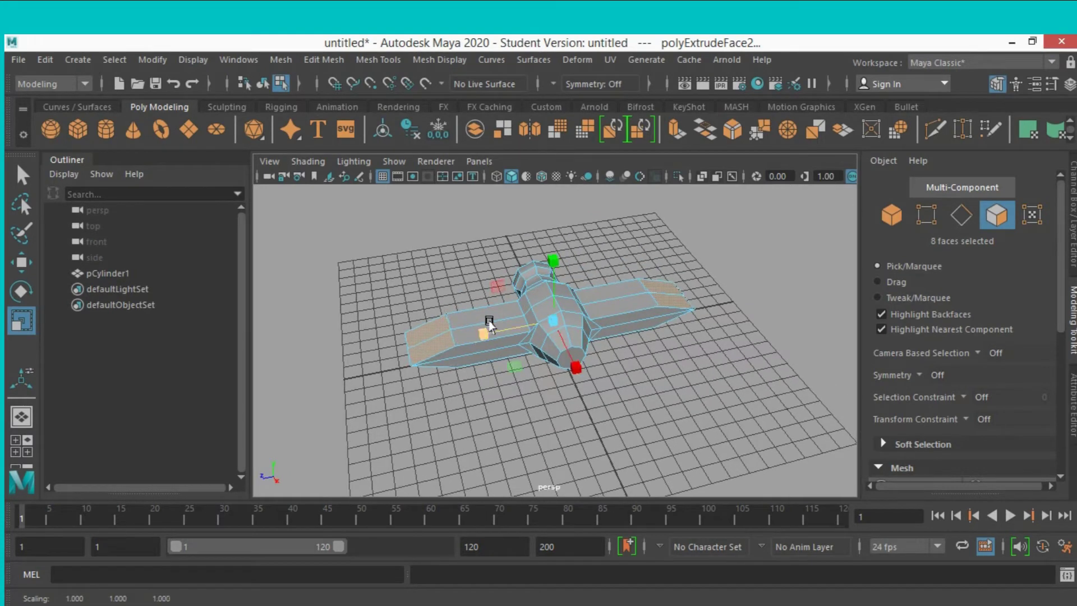
pyautogui.moveTo(553, 255); pyautogui.dragTo(558, 312)
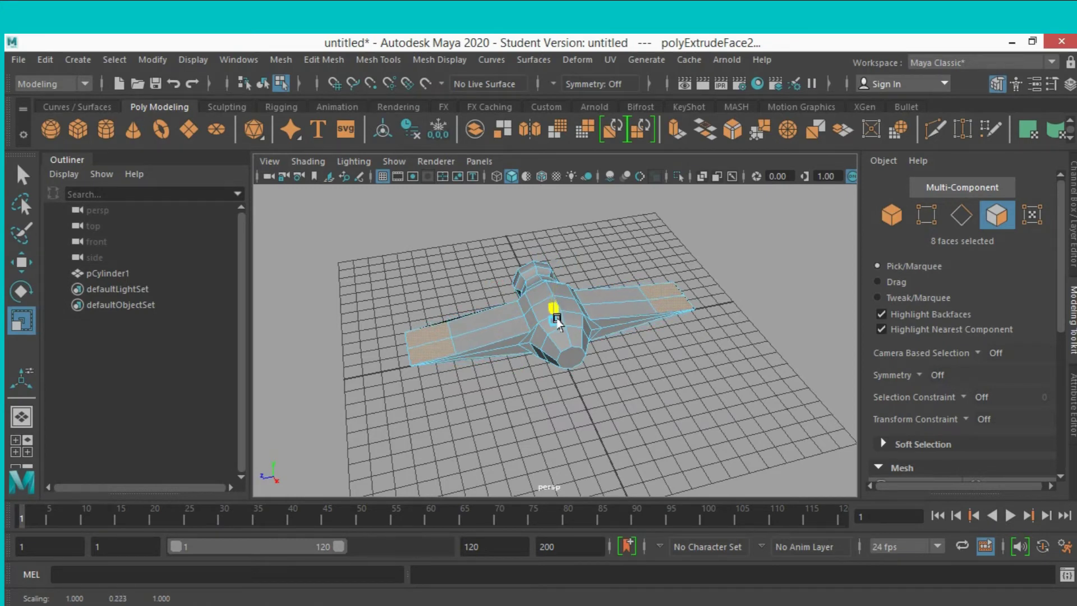
pyautogui.moveTo(384, 300)
pyautogui.keyDown('alt'); pyautogui.mouseDown()
pyautogui.moveTo(497, 343)
pyautogui.moveTo(631, 328)
pyautogui.moveTo(656, 307)
pyautogui.moveTo(493, 305)
pyautogui.mouseUp(); pyautogui.keyUp('alt')
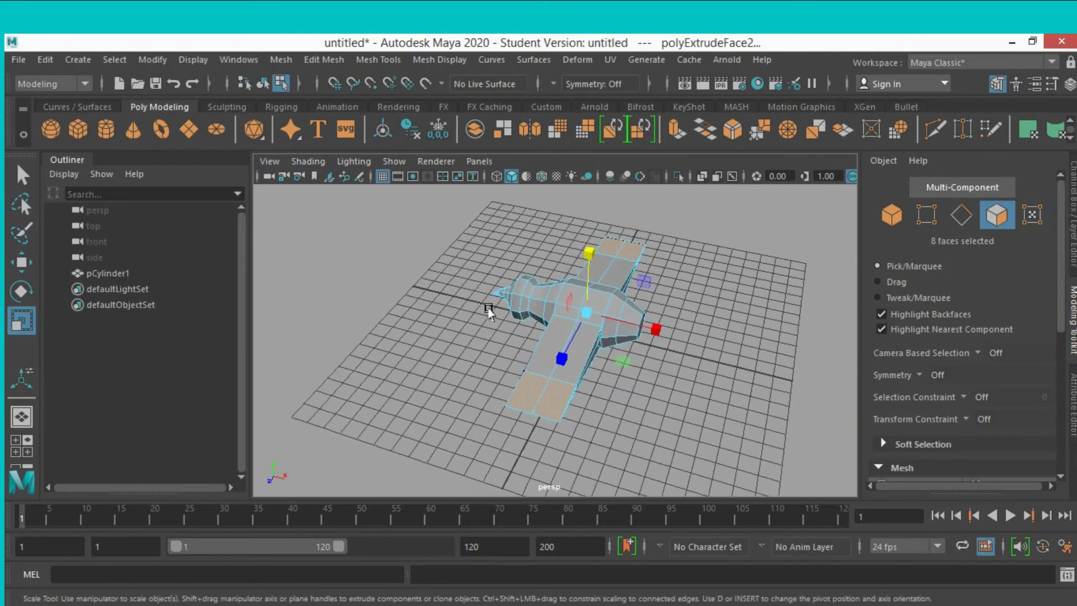
pyautogui.keyDown('alt'); pyautogui.moveTo(493, 305); pyautogui.dragTo(446, 286, button='middle'); pyautogui.keyUp('alt')
pyautogui.moveTo(446, 286)
pyautogui.keyDown('alt'); pyautogui.mouseDown()
pyautogui.moveTo(392, 264)
pyautogui.moveTo(391, 275)
pyautogui.moveTo(392, 260)
pyautogui.moveTo(330, 279)
pyautogui.mouseUp(); pyautogui.keyUp('alt')
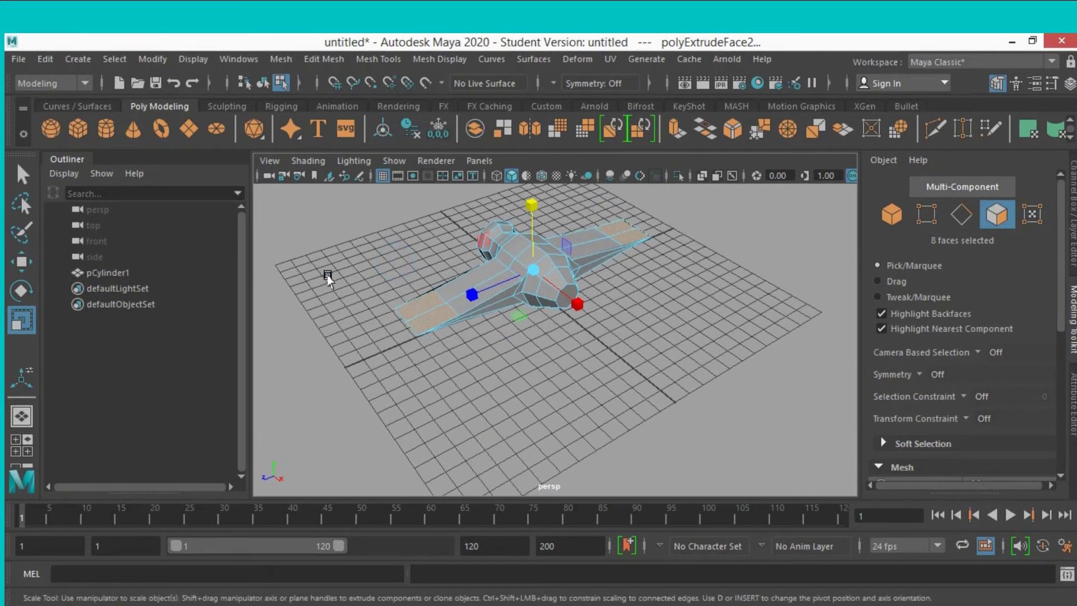
pyautogui.click(22, 174)
# Extrude the rear end cap out 0.721 and scale it down to about 0.634.
pyautogui.scroll(5, 423, 299)
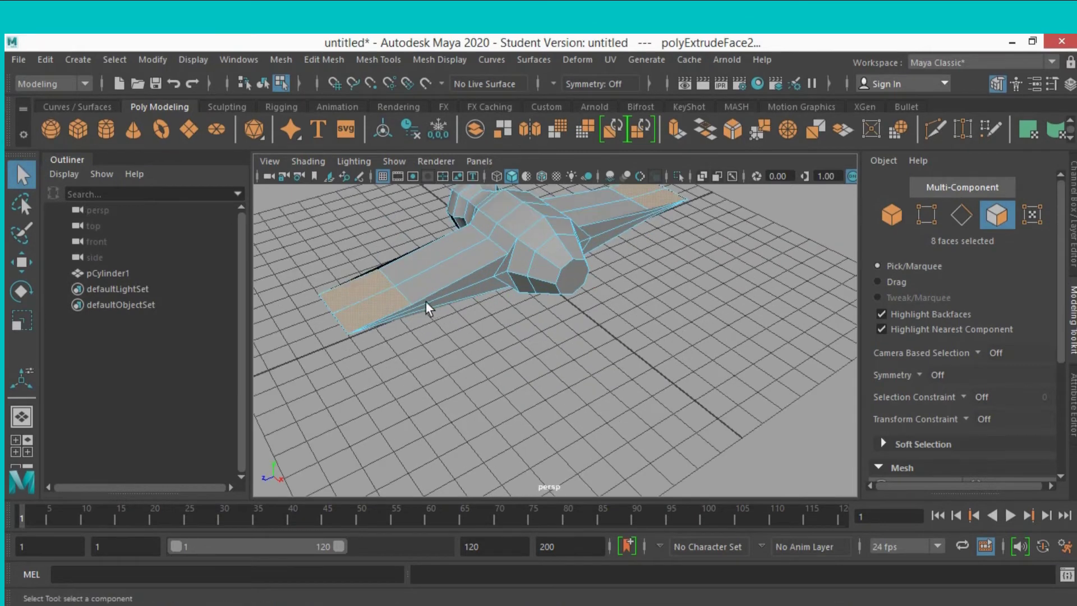
pyautogui.keyDown('alt'); pyautogui.moveTo(543, 358); pyautogui.dragTo(556, 349); pyautogui.keyUp('alt')
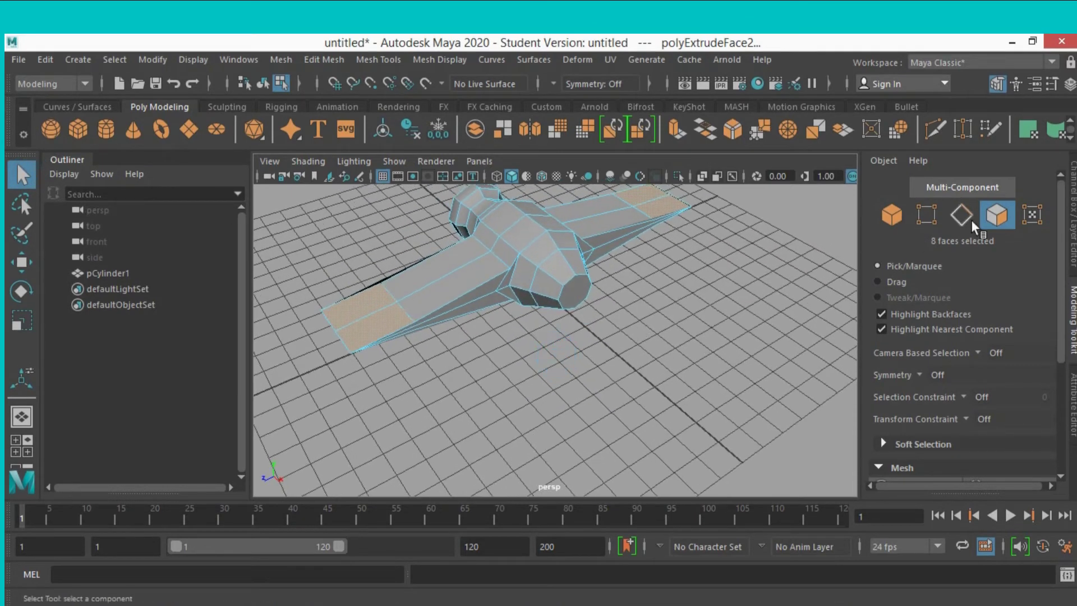
pyautogui.click(573, 293)
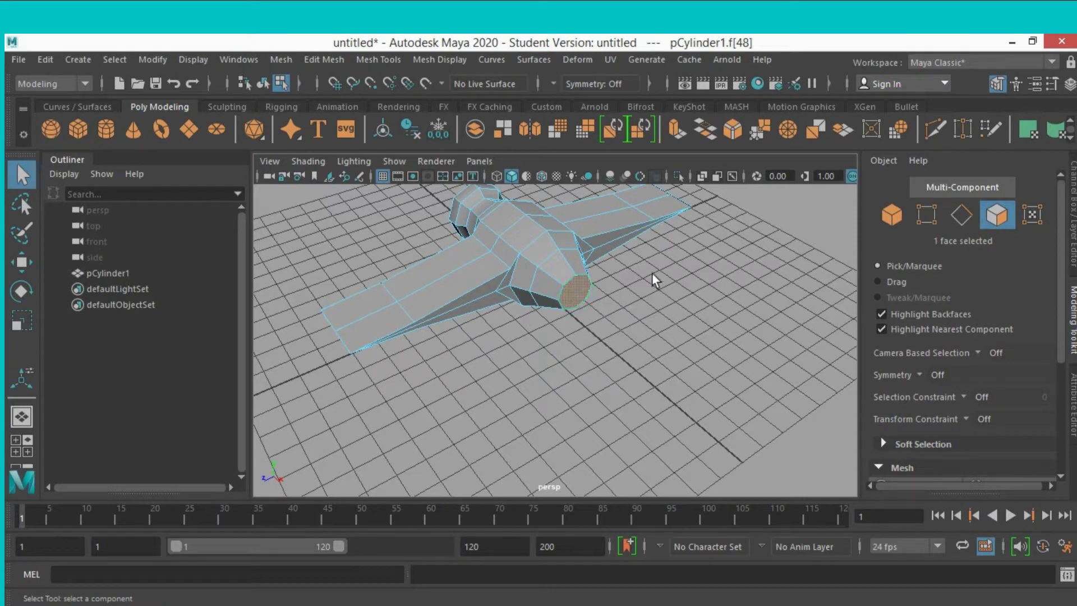
pyautogui.hotkey('ctrl', 'e')
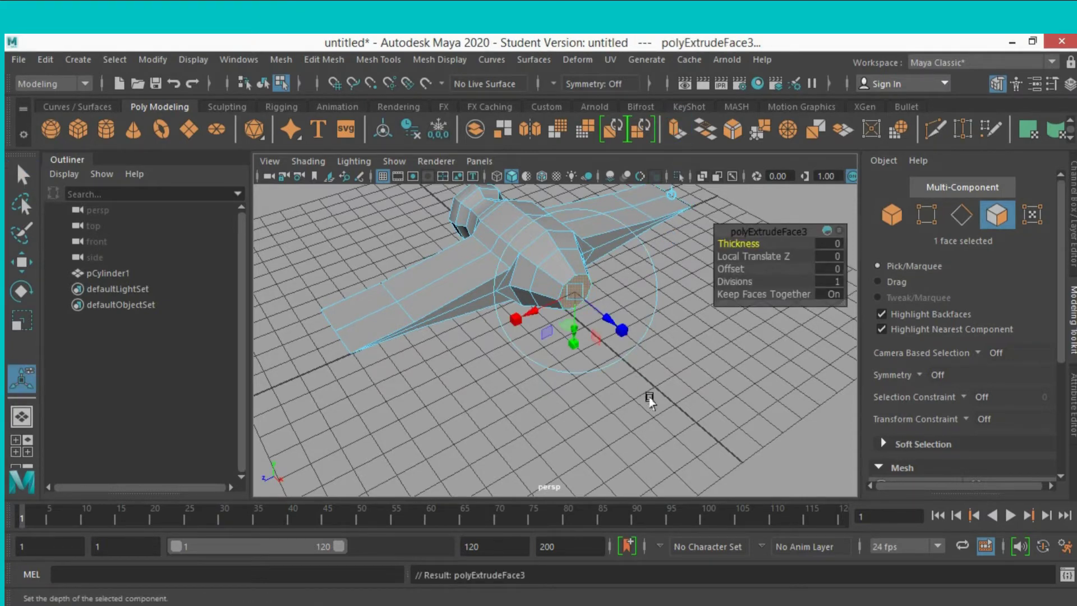
pyautogui.keyDown('alt'); pyautogui.moveTo(658, 405); pyautogui.dragTo(712, 421); pyautogui.keyUp('alt')
pyautogui.moveTo(654, 337); pyautogui.dragTo(667, 337)
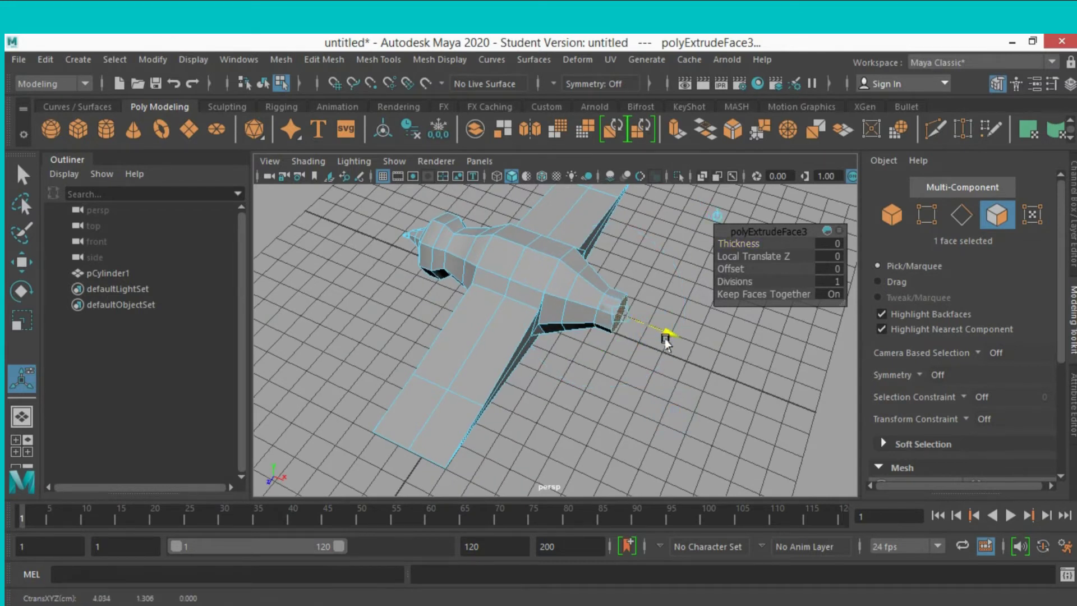
pyautogui.click(17, 321)
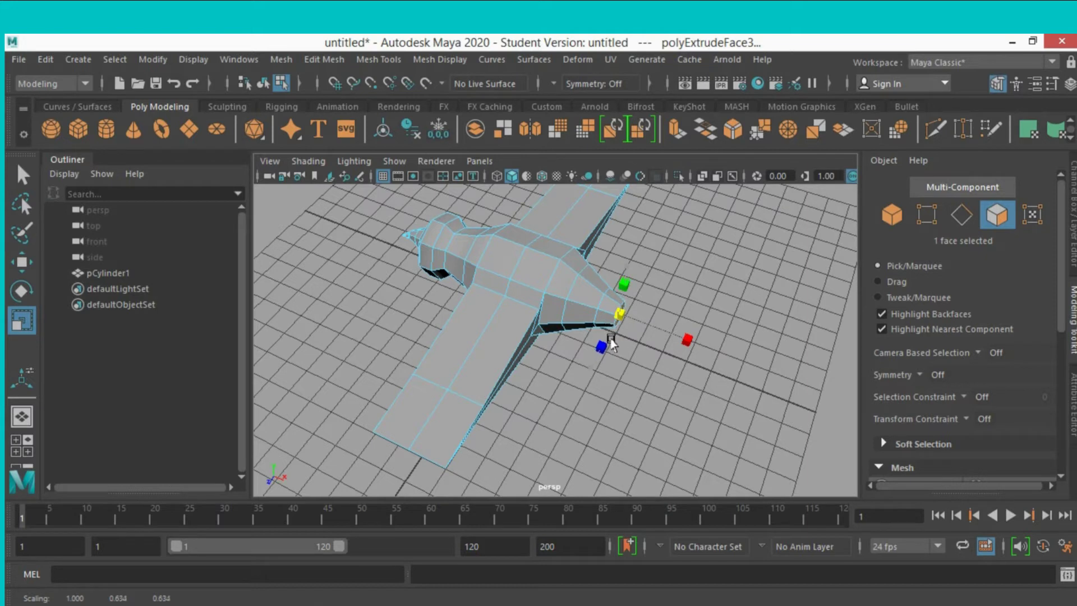
pyautogui.moveTo(611, 344); pyautogui.dragTo(608, 336)
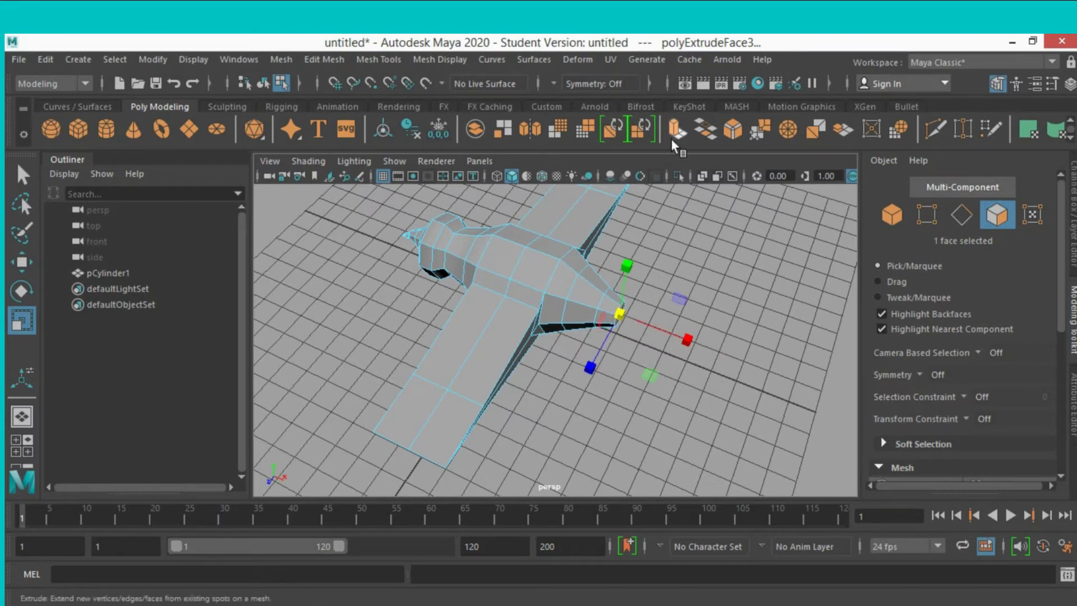
# Extrude the rear face again, squash it vertically, widen it, and shift it along X.
pyautogui.hotkey('ctrl', 'e')
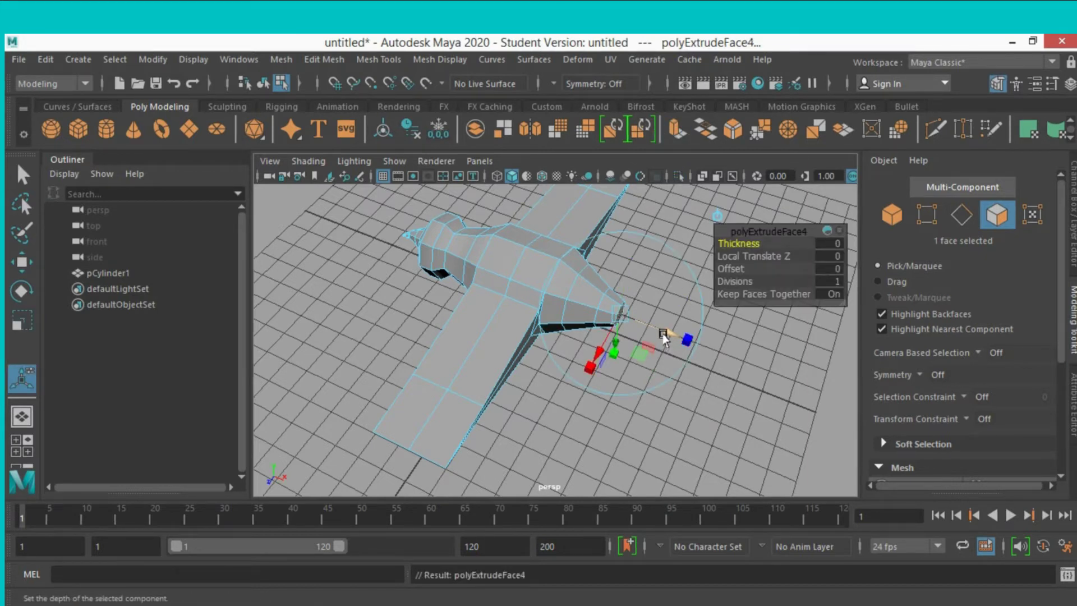
pyautogui.moveTo(663, 335)
pyautogui.mouseDown()
pyautogui.moveTo(680, 347)
pyautogui.moveTo(569, 363)
pyautogui.mouseUp()
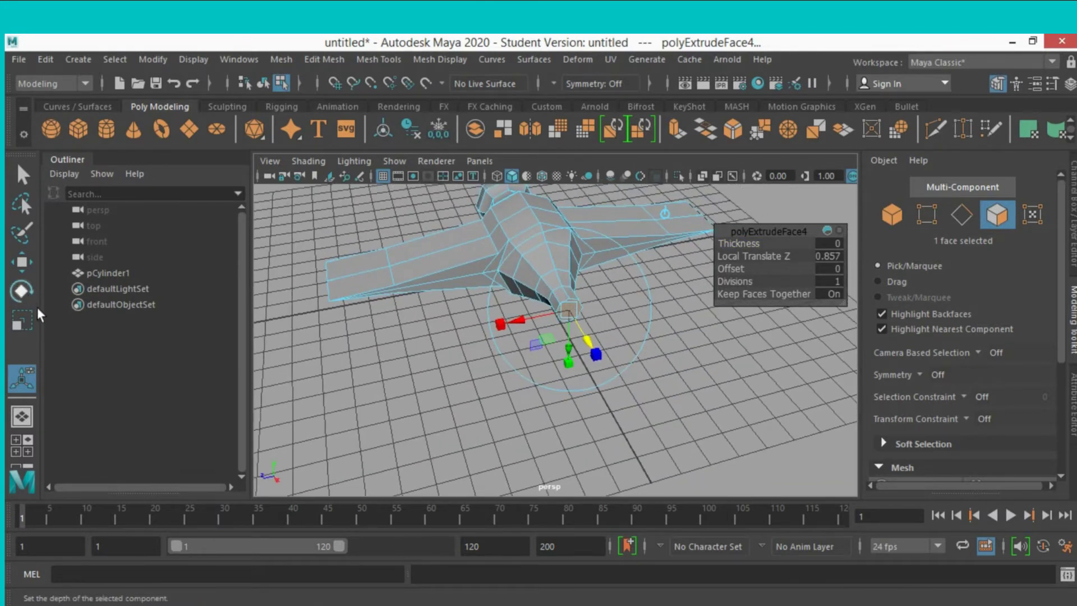
pyautogui.click(22, 321)
pyautogui.moveTo(568, 314); pyautogui.dragTo(559, 313)
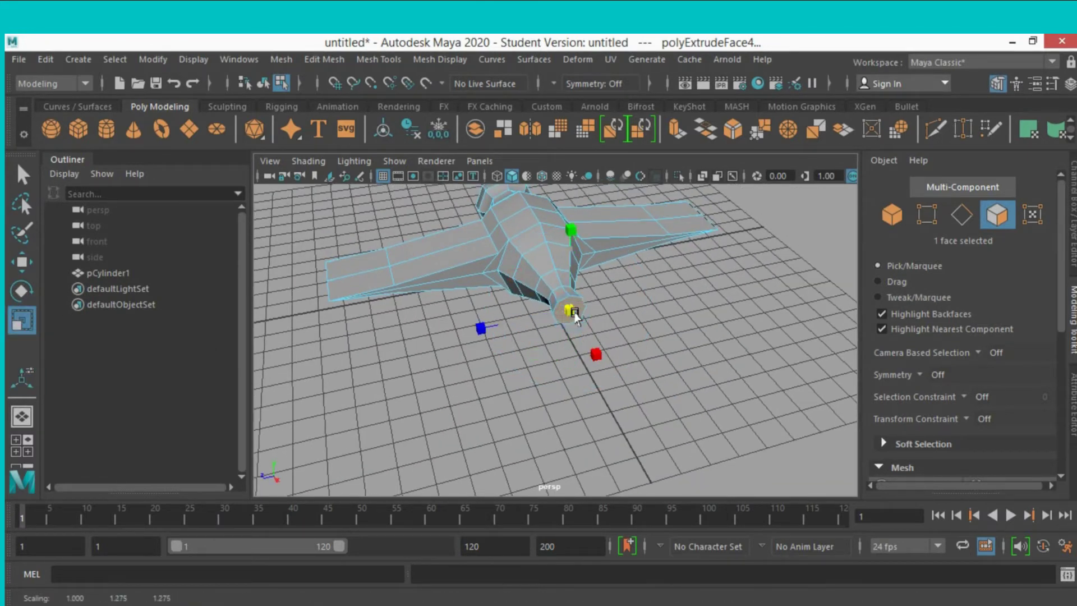
pyautogui.moveTo(567, 252); pyautogui.dragTo(575, 280)
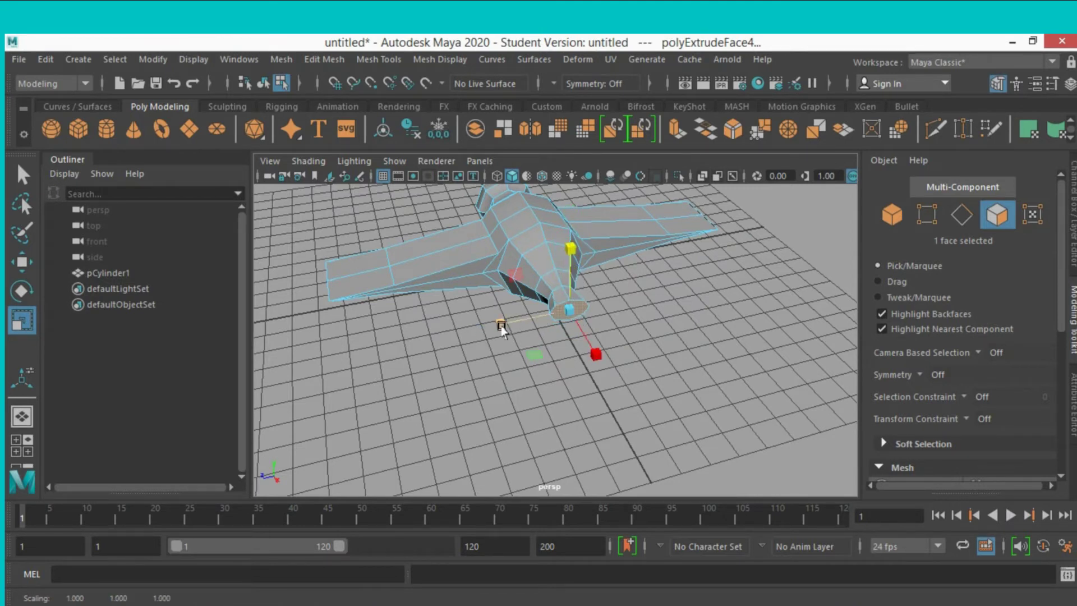
pyautogui.moveTo(500, 329)
pyautogui.mouseDown()
pyautogui.moveTo(443, 350)
pyautogui.moveTo(445, 361)
pyautogui.moveTo(557, 370)
pyautogui.moveTo(534, 372)
pyautogui.mouseUp()
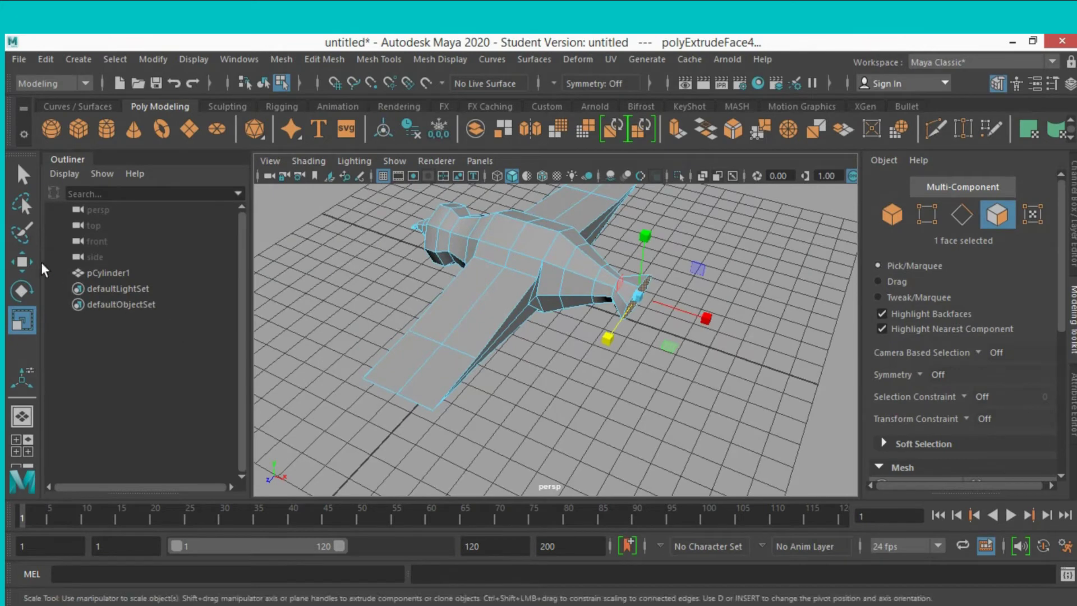
pyautogui.click(22, 261)
pyautogui.moveTo(714, 326)
pyautogui.mouseDown()
pyautogui.moveTo(654, 314)
pyautogui.moveTo(744, 313)
pyautogui.moveTo(683, 294)
pyautogui.mouseUp()
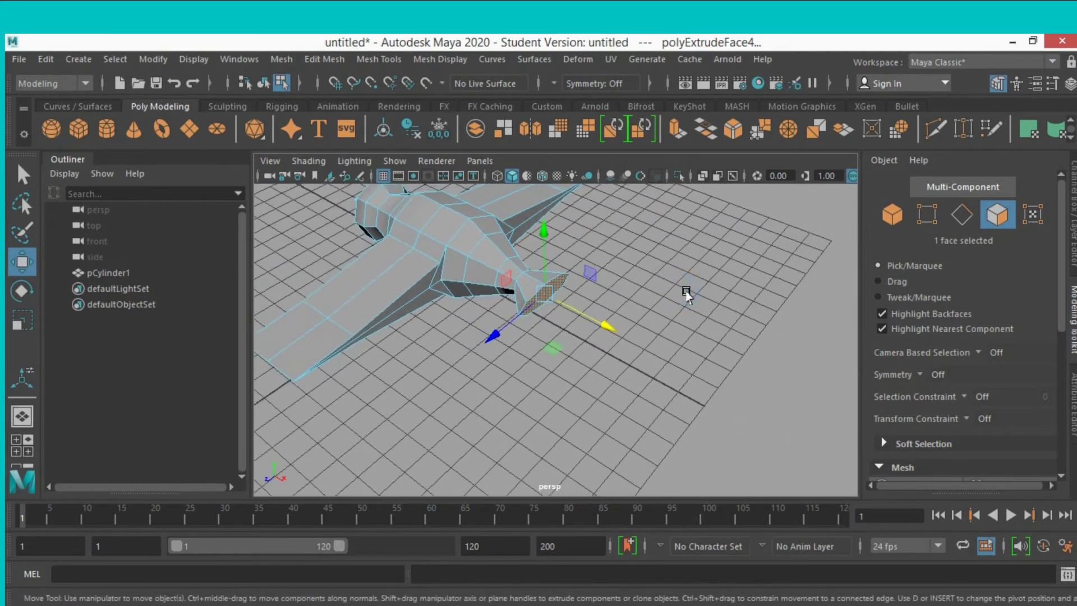
# Extrude the tail face a fifth time, flatten it into a wide oval, and slide it along X.
pyautogui.click(677, 129)
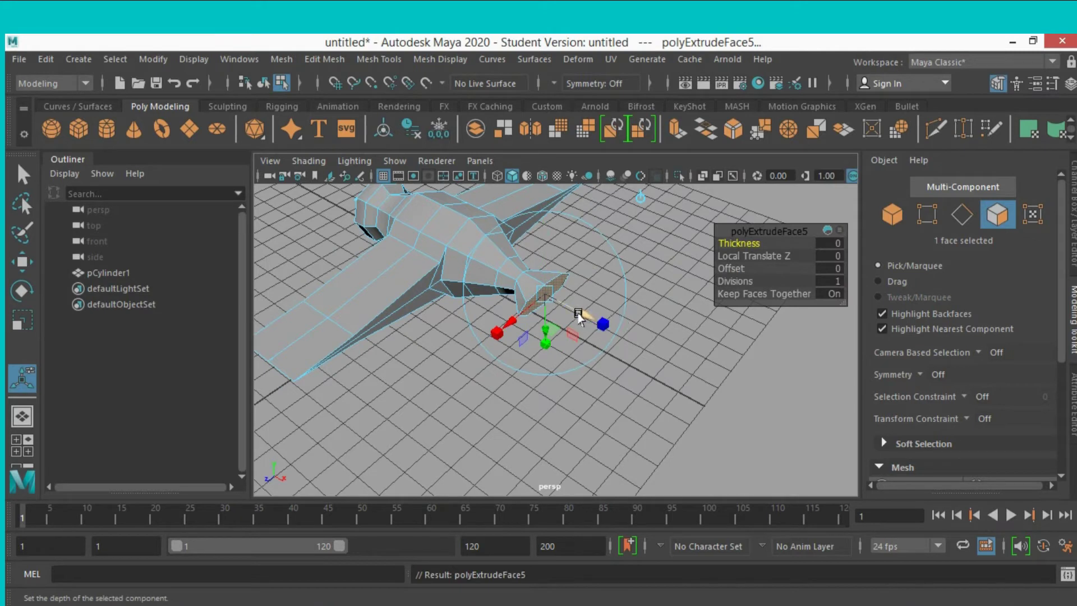
pyautogui.moveTo(578, 318); pyautogui.dragTo(596, 319)
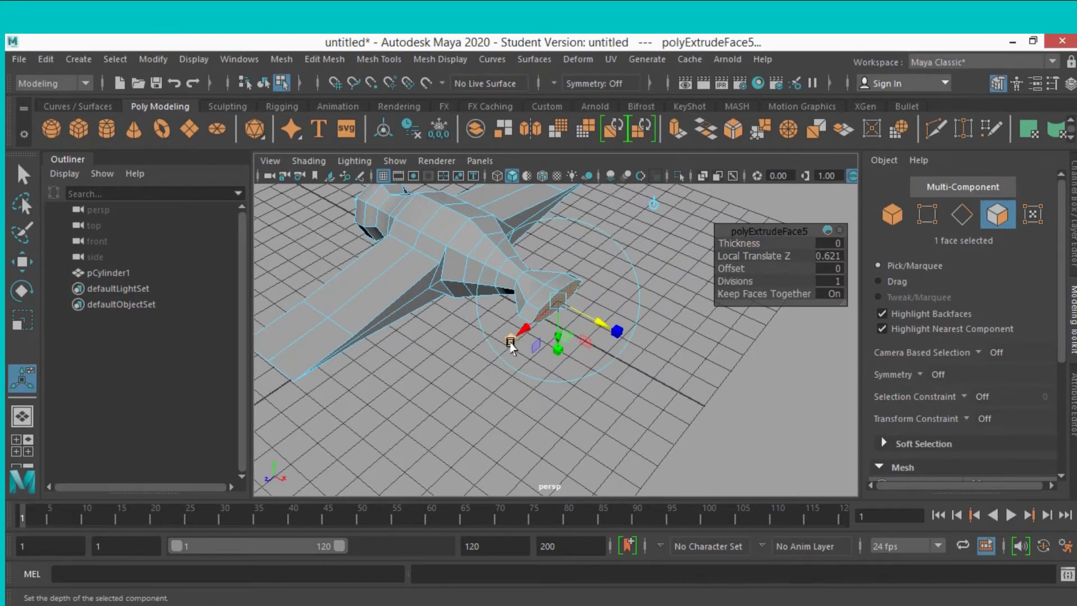
pyautogui.press('r')
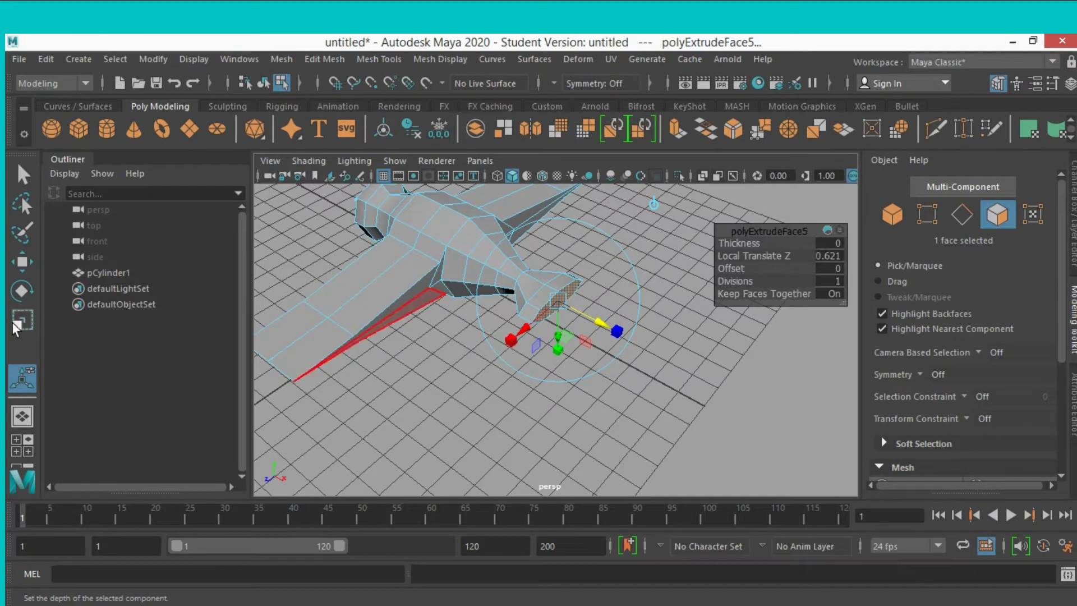
pyautogui.moveTo(555, 303)
pyautogui.mouseDown()
pyautogui.moveTo(582, 368)
pyautogui.moveTo(570, 378)
pyautogui.moveTo(522, 367)
pyautogui.mouseUp()
pyautogui.moveTo(609, 326)
pyautogui.keyDown('alt'); pyautogui.mouseDown()
pyautogui.moveTo(589, 312)
pyautogui.moveTo(651, 303)
pyautogui.mouseUp(); pyautogui.keyUp('alt')
pyautogui.click(636, 308)
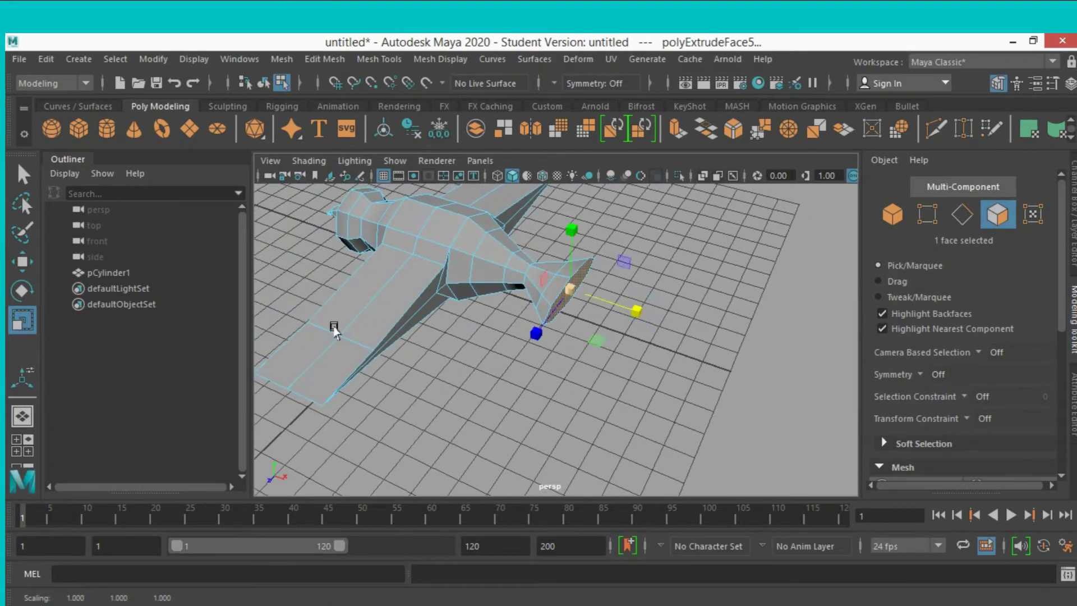
pyautogui.click(23, 266)
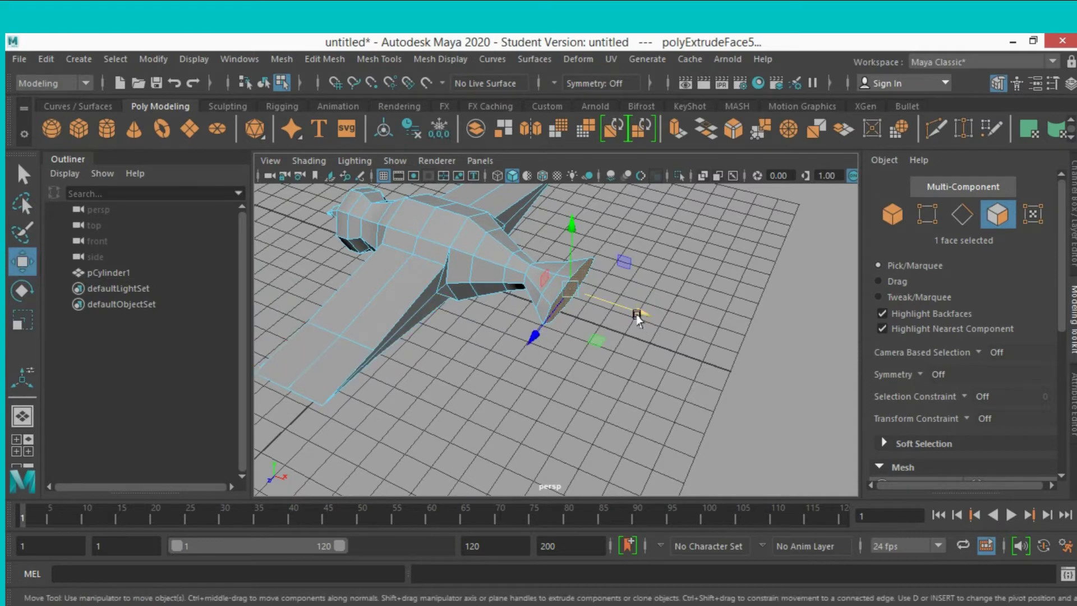
pyautogui.moveTo(637, 317)
pyautogui.mouseDown()
pyautogui.moveTo(661, 300)
pyautogui.moveTo(634, 303)
pyautogui.moveTo(664, 329)
pyautogui.moveTo(634, 301)
pyautogui.mouseUp()
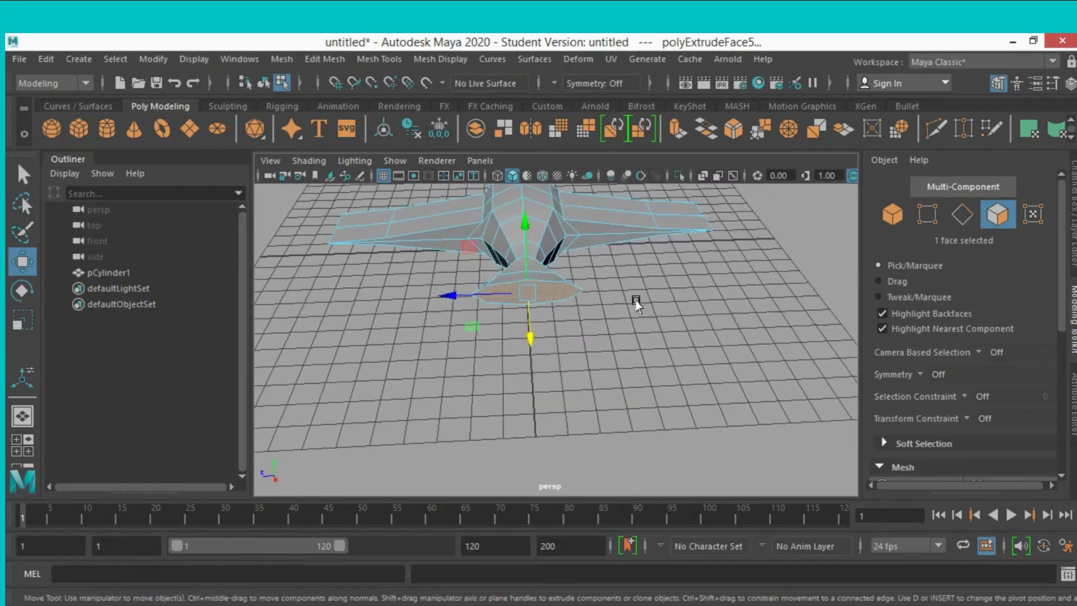
pyautogui.click(936, 128)
pyautogui.keyDown('alt'); pyautogui.moveTo(664, 350); pyautogui.dragTo(716, 329, button='middle'); pyautogui.keyUp('alt')
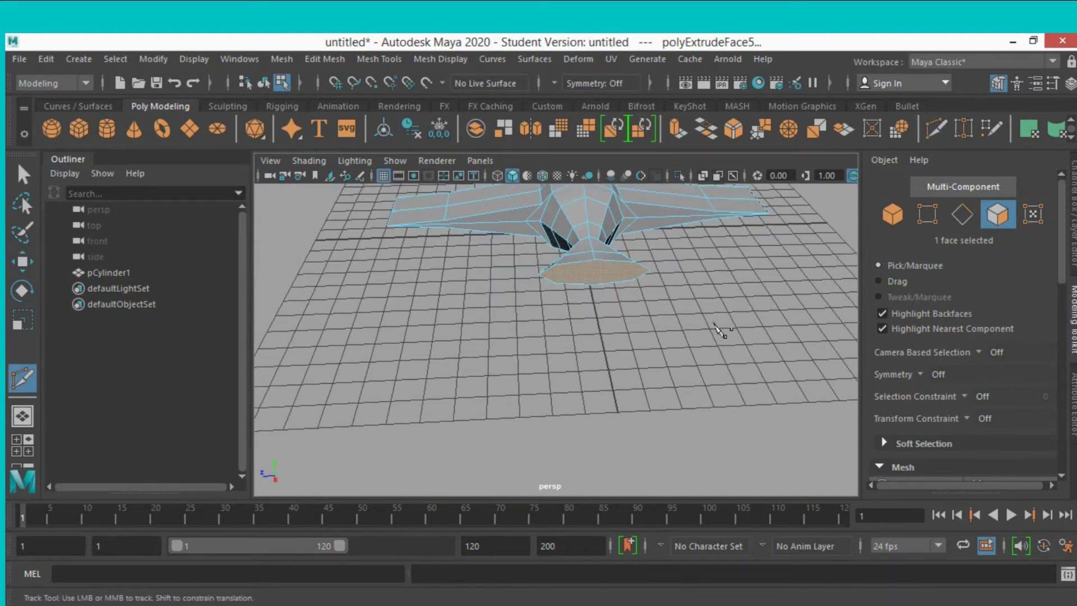
pyautogui.click(22, 174)
pyautogui.click(715, 307)
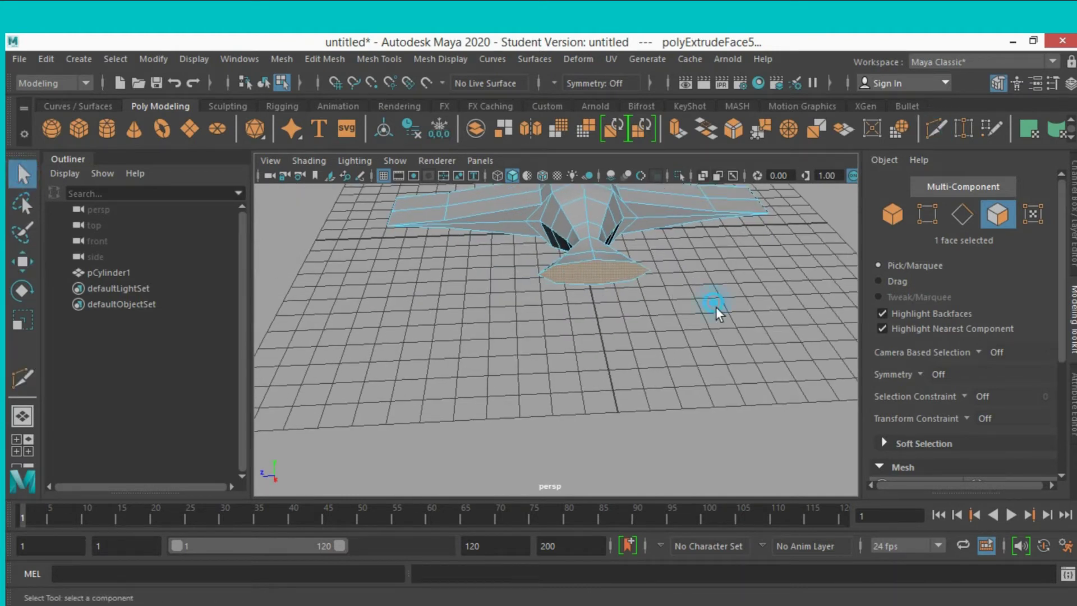
pyautogui.click(922, 141)
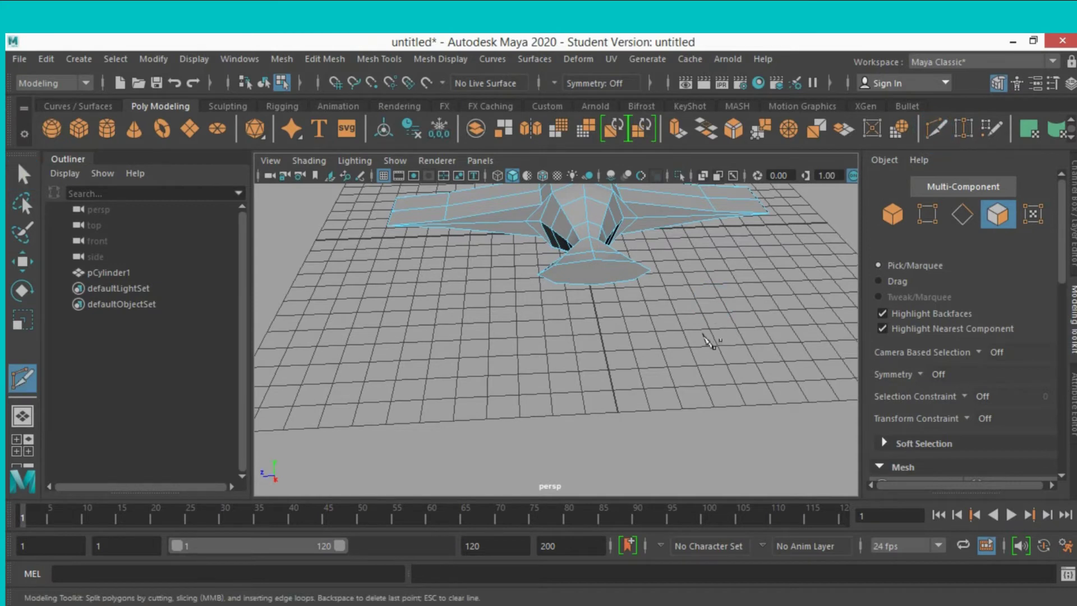
pyautogui.moveTo(709, 341)
pyautogui.keyDown('alt'); pyautogui.mouseDown()
pyautogui.moveTo(697, 372)
pyautogui.moveTo(688, 359)
pyautogui.mouseUp(); pyautogui.keyUp('alt')
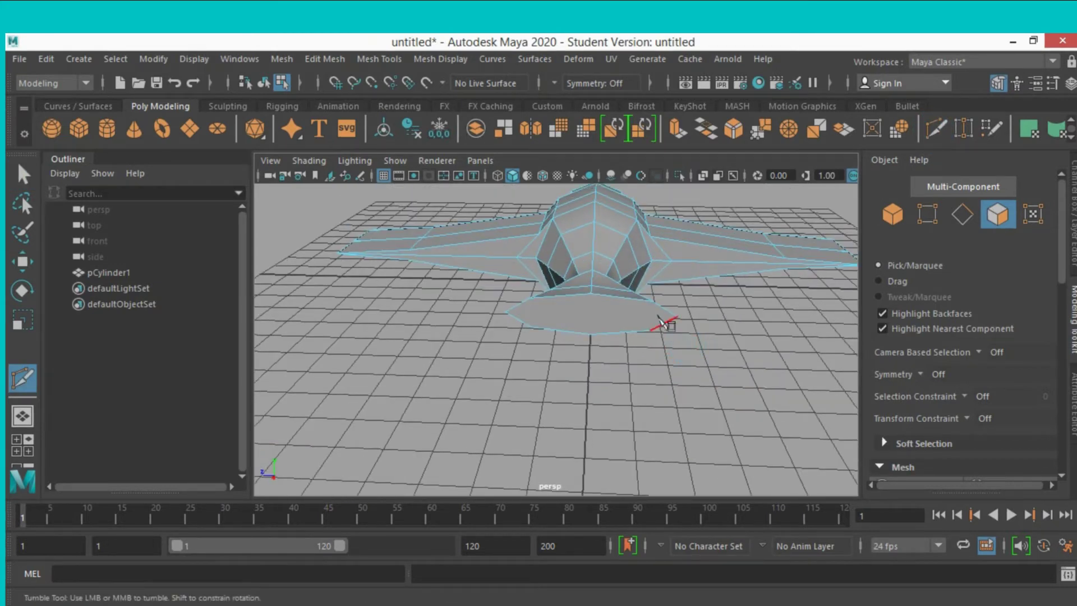
pyautogui.moveTo(690, 376)
pyautogui.keyDown('alt'); pyautogui.mouseDown()
pyautogui.moveTo(690, 344)
pyautogui.moveTo(668, 380)
pyautogui.moveTo(617, 397)
pyautogui.moveTo(675, 368)
pyautogui.moveTo(676, 334)
pyautogui.moveTo(685, 365)
pyautogui.moveTo(622, 238)
pyautogui.mouseUp(); pyautogui.keyUp('alt')
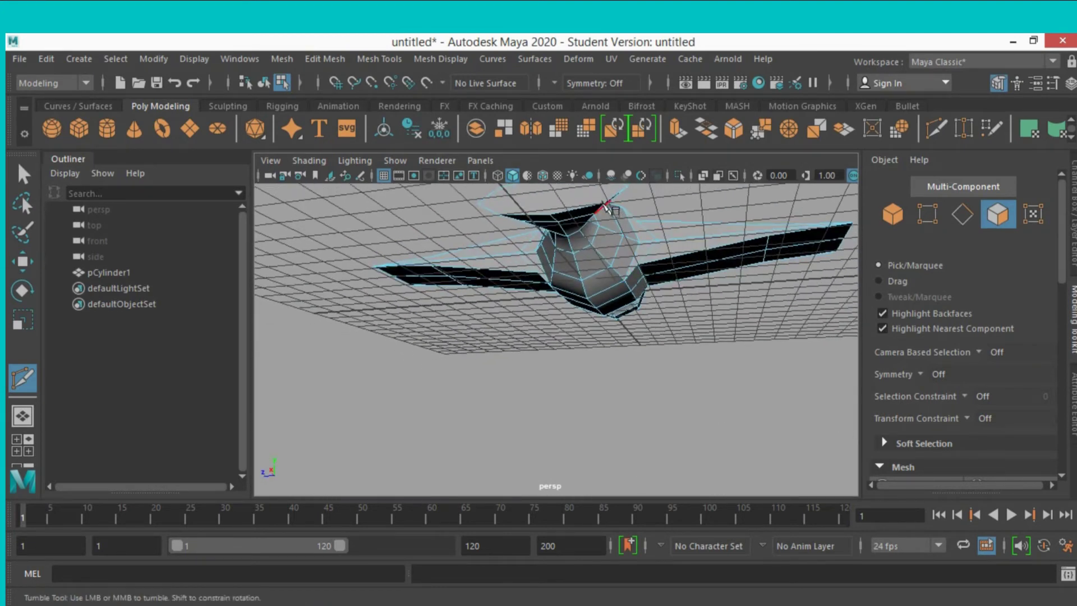
pyautogui.moveTo(653, 356)
pyautogui.keyDown('alt'); pyautogui.mouseDown()
pyautogui.moveTo(584, 354)
pyautogui.moveTo(565, 337)
pyautogui.moveTo(650, 409)
pyautogui.mouseUp(); pyautogui.keyUp('alt')
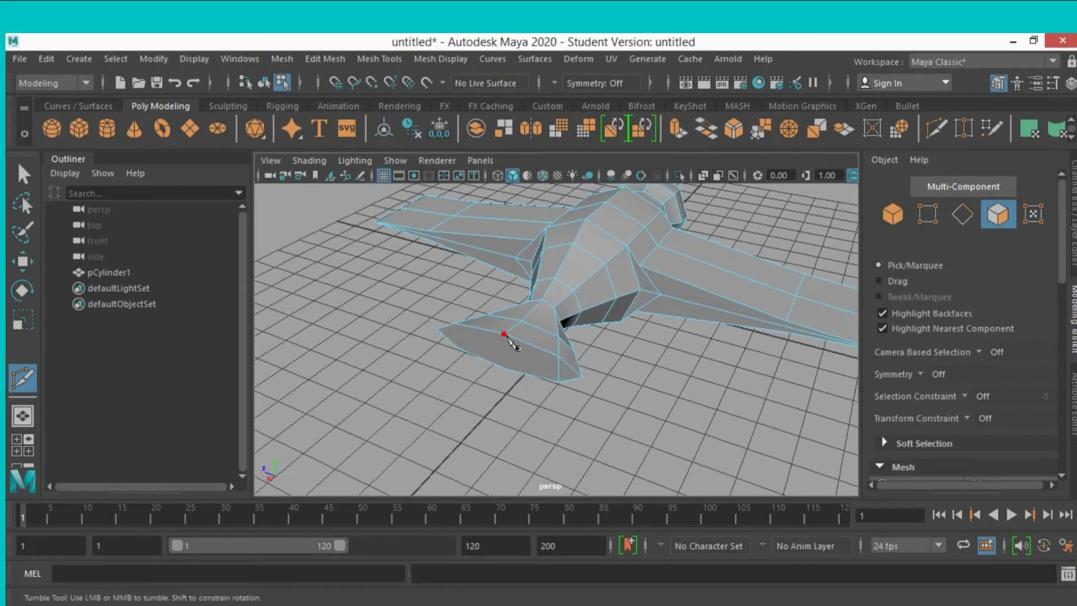
pyautogui.moveTo(503, 432)
pyautogui.keyDown('alt'); pyautogui.mouseDown()
pyautogui.moveTo(548, 420)
pyautogui.moveTo(570, 373)
pyautogui.moveTo(593, 243)
pyautogui.mouseUp(); pyautogui.keyUp('alt')
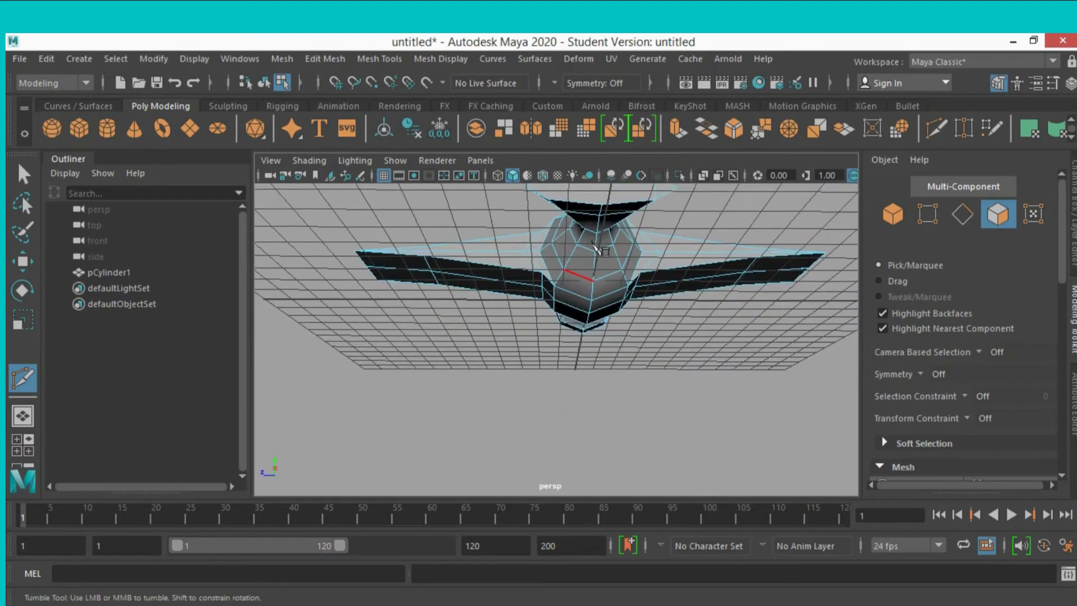
pyautogui.click(602, 205)
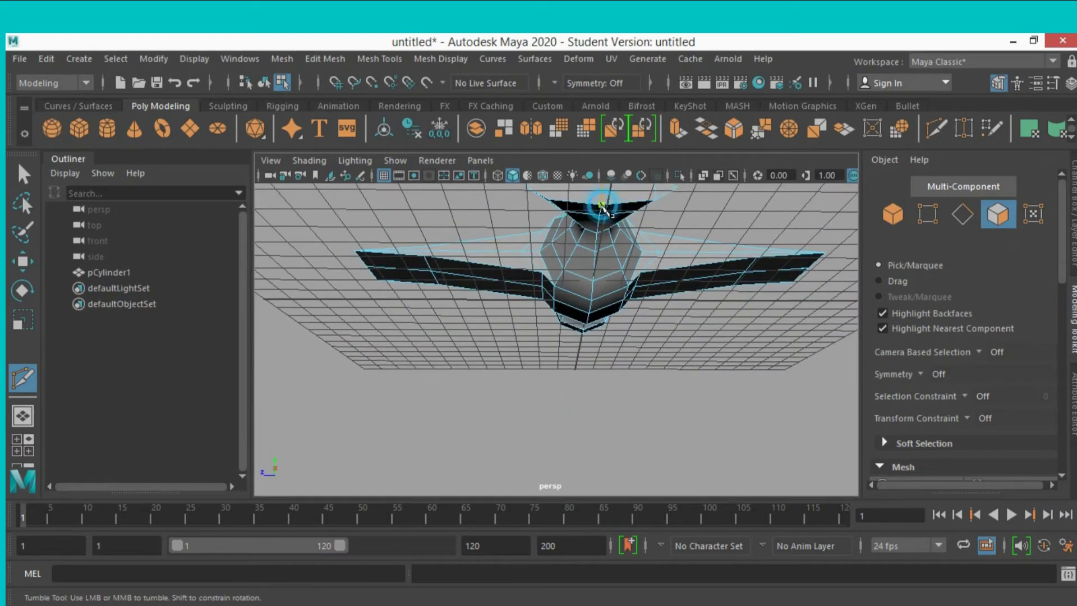
pyautogui.click(660, 414)
pyautogui.scroll(-2, 635, 410)
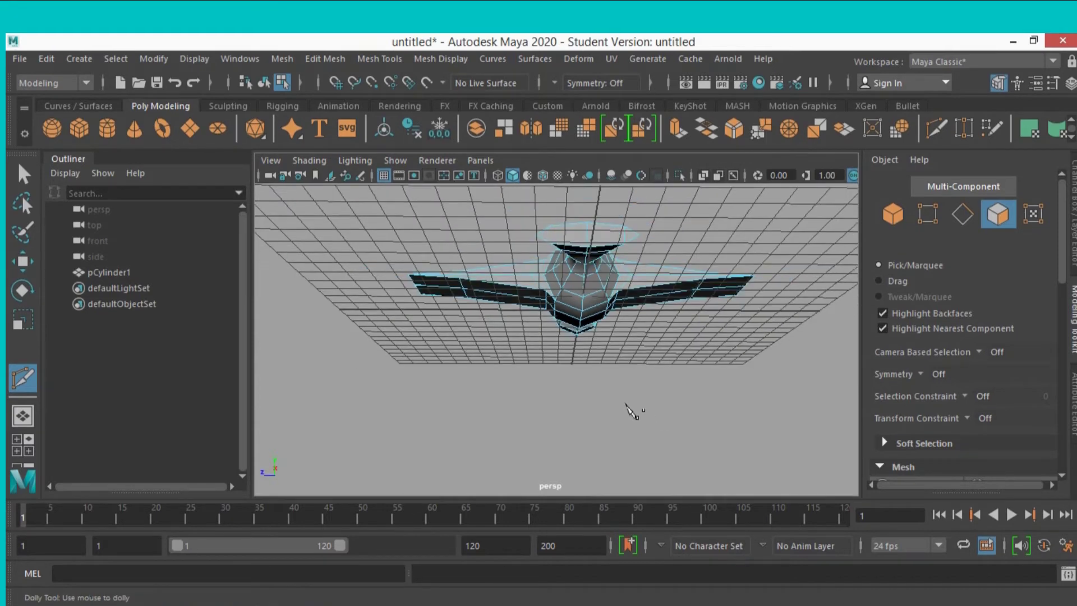
pyautogui.moveTo(613, 395)
pyautogui.keyDown('alt'); pyautogui.mouseDown()
pyautogui.moveTo(620, 447)
pyautogui.moveTo(598, 408)
pyautogui.mouseUp(); pyautogui.keyUp('alt')
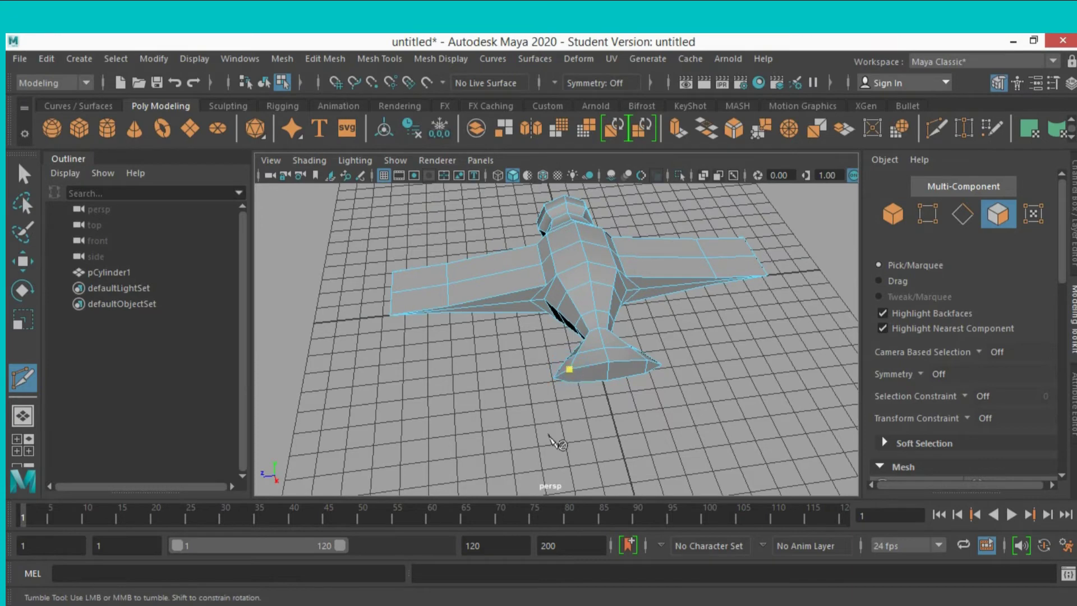
pyautogui.moveTo(557, 443)
pyautogui.keyDown('alt'); pyautogui.mouseDown()
pyautogui.moveTo(541, 389)
pyautogui.moveTo(534, 416)
pyautogui.moveTo(524, 404)
pyautogui.moveTo(524, 372)
pyautogui.moveTo(541, 348)
pyautogui.mouseUp(); pyautogui.keyUp('alt')
pyautogui.scroll(1, 538, 387)
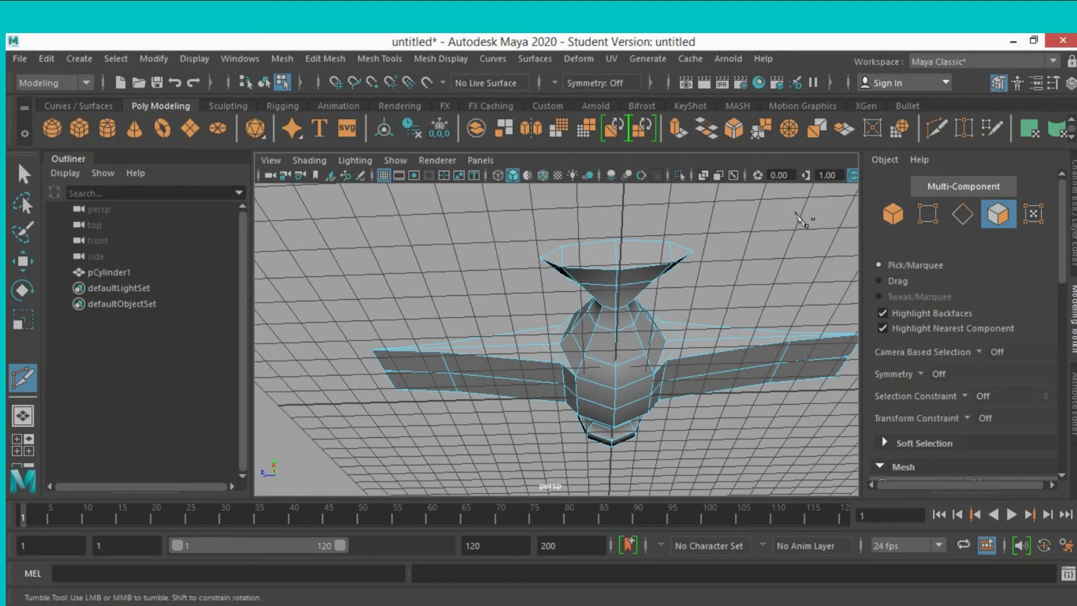
pyautogui.click(23, 174)
# Frame the model and select the four faces at the fuselage's rear end.
pyautogui.press('f')
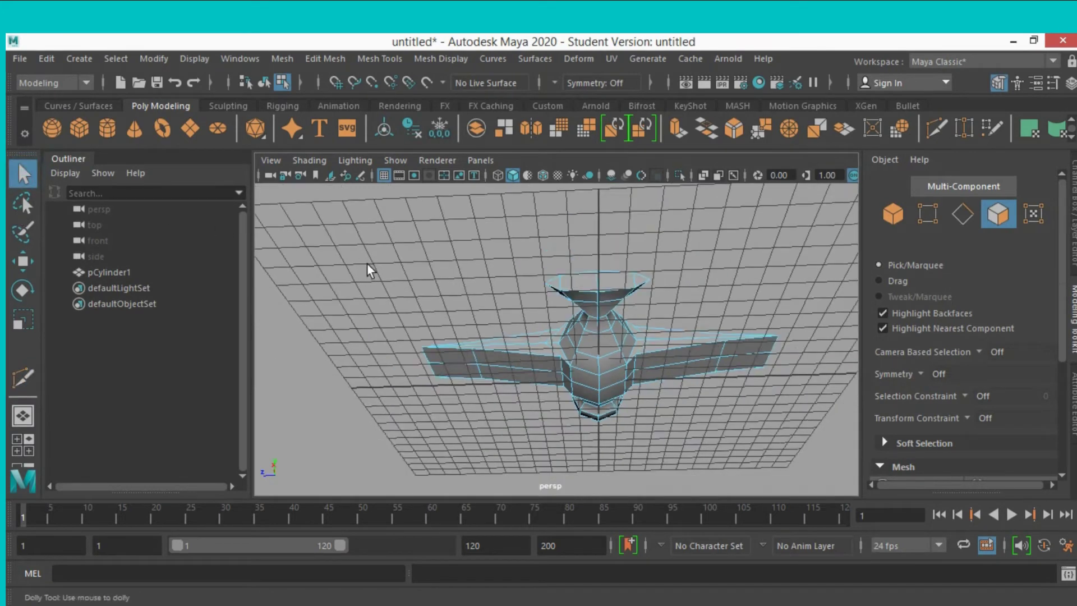
pyautogui.moveTo(371, 265)
pyautogui.keyDown('alt'); pyautogui.mouseDown()
pyautogui.moveTo(392, 250)
pyautogui.moveTo(433, 354)
pyautogui.moveTo(440, 348)
pyautogui.moveTo(407, 355)
pyautogui.moveTo(454, 350)
pyautogui.mouseUp(); pyautogui.keyUp('alt')
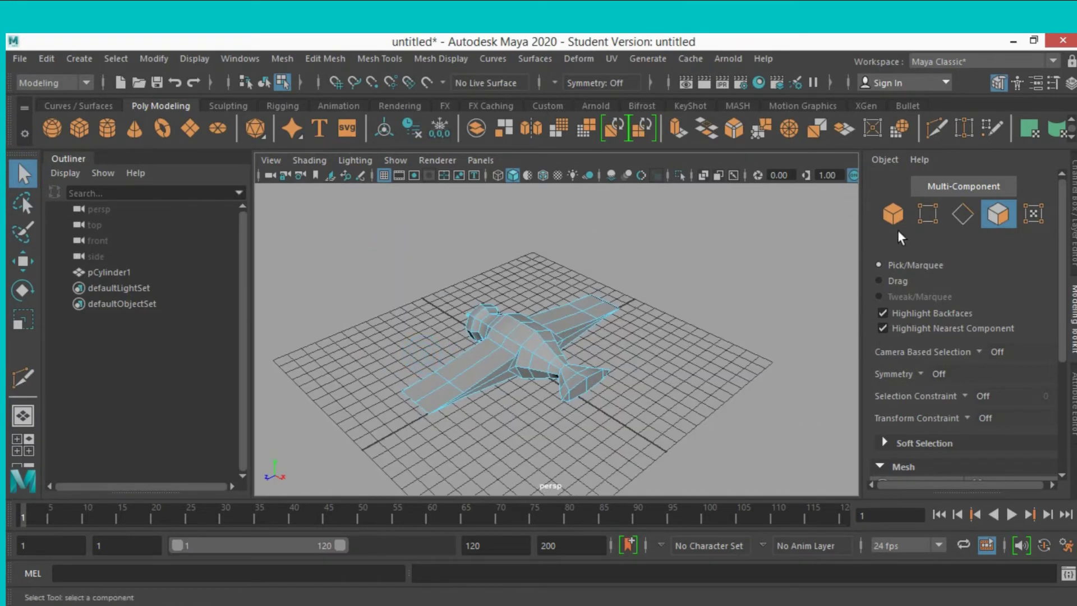
pyautogui.moveTo(724, 348)
pyautogui.keyDown('alt'); pyautogui.mouseDown()
pyautogui.moveTo(700, 355)
pyautogui.moveTo(685, 340)
pyautogui.mouseUp(); pyautogui.keyUp('alt')
pyautogui.scroll(5, 683, 341)
pyautogui.keyDown('alt'); pyautogui.moveTo(684, 341); pyautogui.dragTo(688, 286, button='middle'); pyautogui.keyUp('alt')
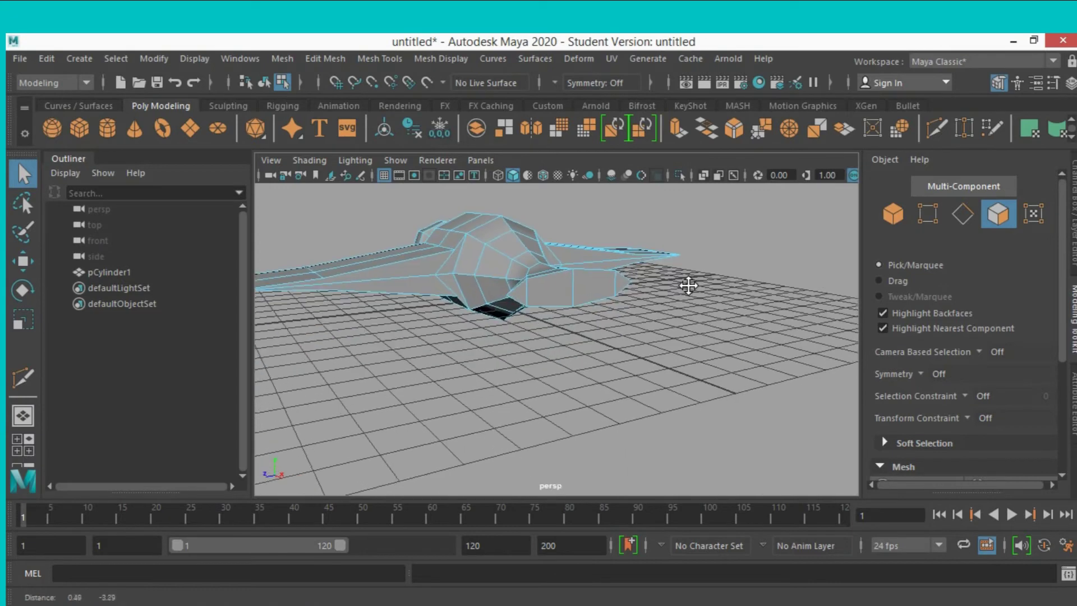
pyautogui.keyDown('alt'); pyautogui.moveTo(685, 290); pyautogui.dragTo(618, 307); pyautogui.keyUp('alt')
pyautogui.click(618, 307)
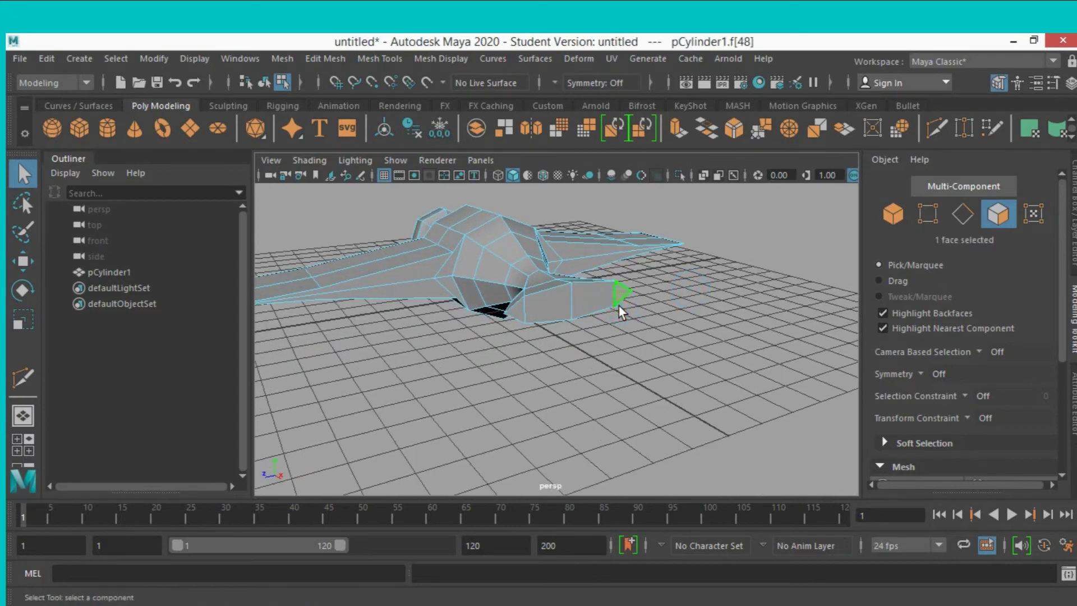
pyautogui.keyDown('shift'); pyautogui.click(556, 300); pyautogui.keyUp('shift')
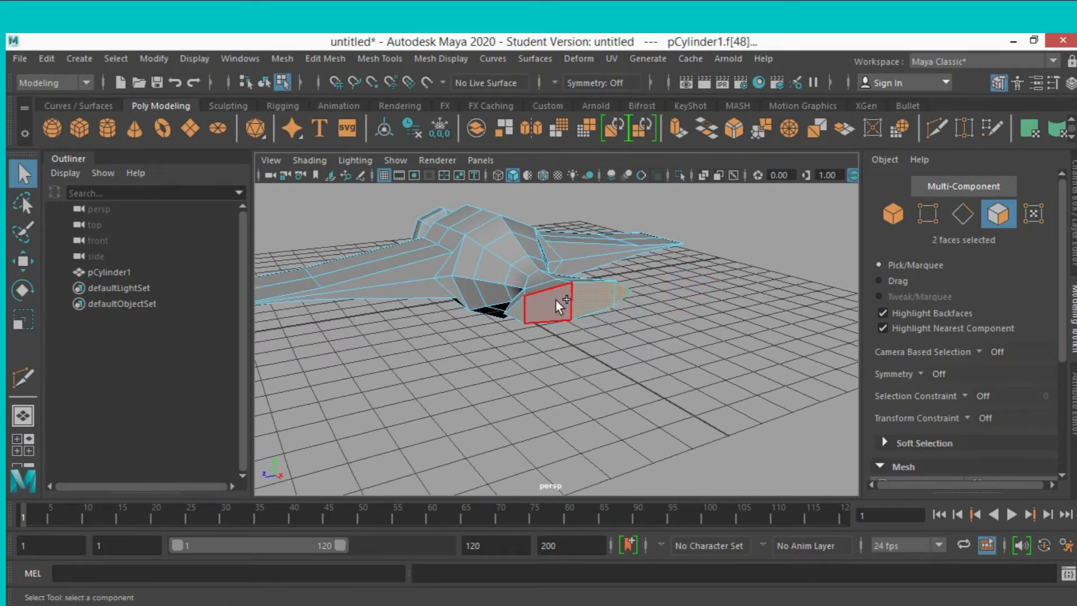
pyautogui.keyDown('shift'); pyautogui.click(520, 308); pyautogui.keyUp('shift')
# Extrude the four rear faces with Keep Faces Together turned off.
pyautogui.click(679, 131)
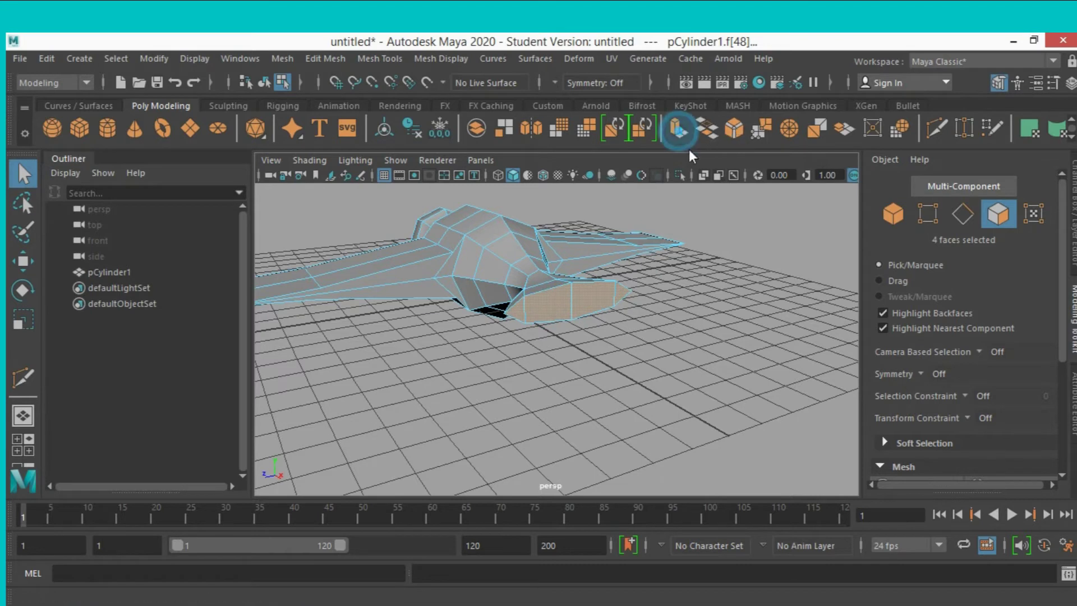
pyautogui.moveTo(653, 305); pyautogui.dragTo(664, 317)
pyautogui.click(829, 292)
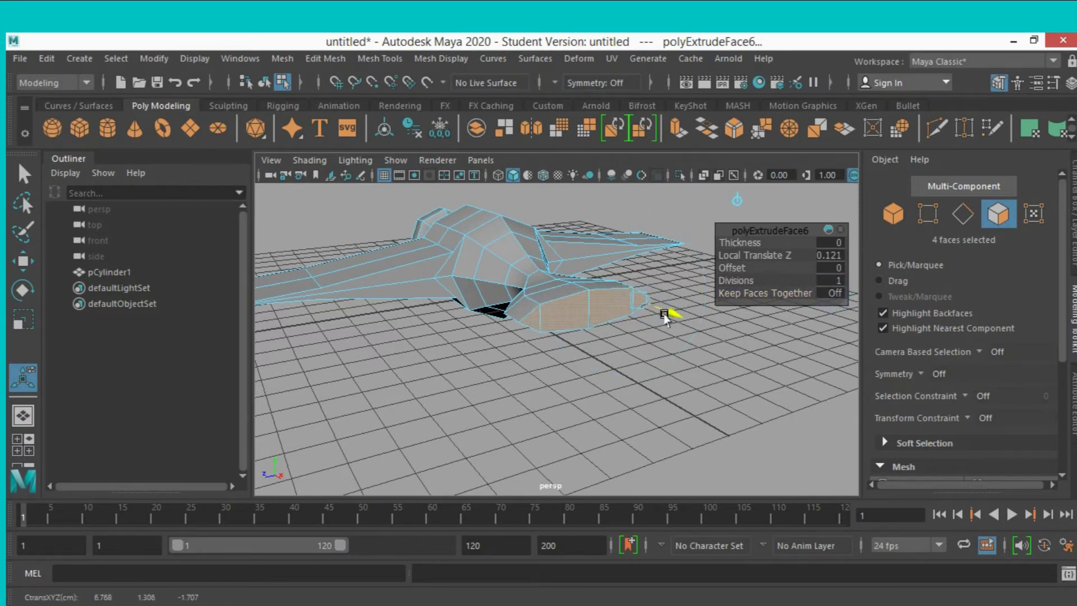
pyautogui.moveTo(578, 312); pyautogui.dragTo(588, 320)
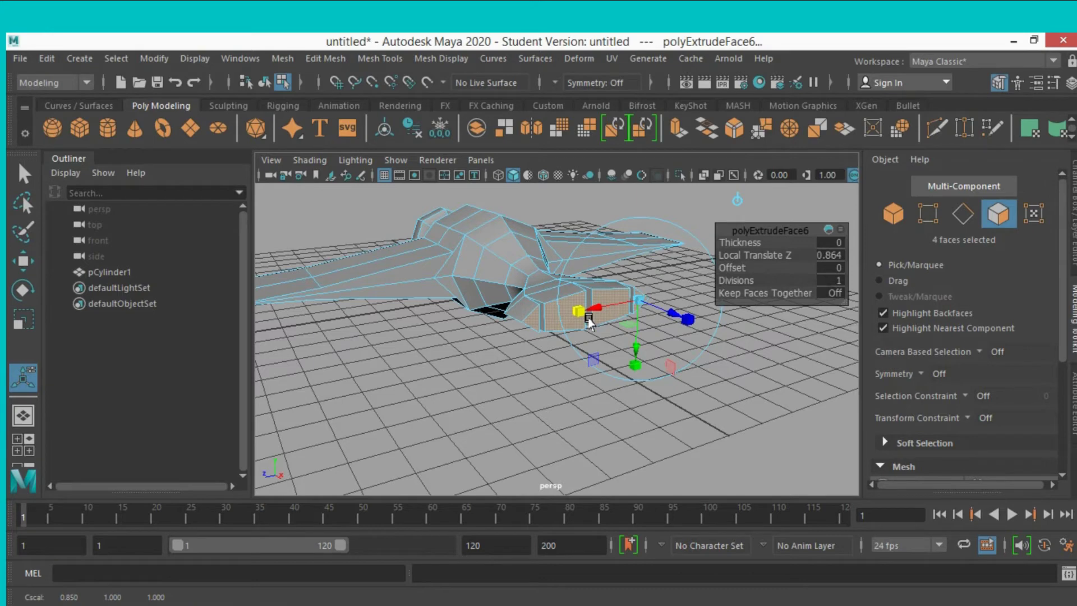
# Lengthen the extrusion to Local Translate Z 0.904, undoing an extra second extrusion.
pyautogui.scroll(4, 542, 382)
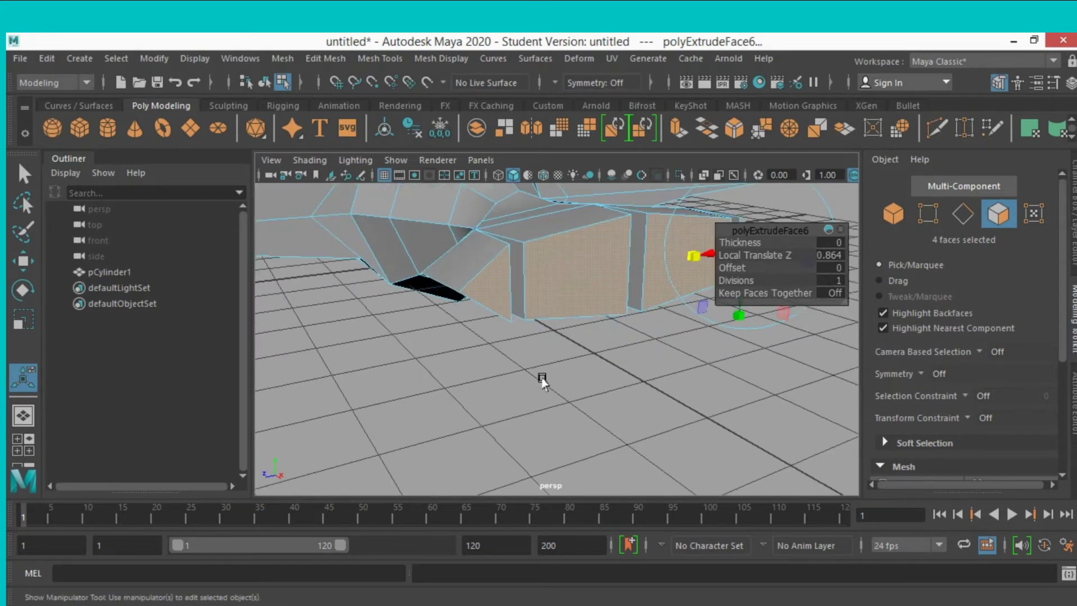
pyautogui.scroll(-5, 545, 380)
pyautogui.keyDown('alt'); pyautogui.moveTo(546, 372); pyautogui.dragTo(578, 393); pyautogui.keyUp('alt')
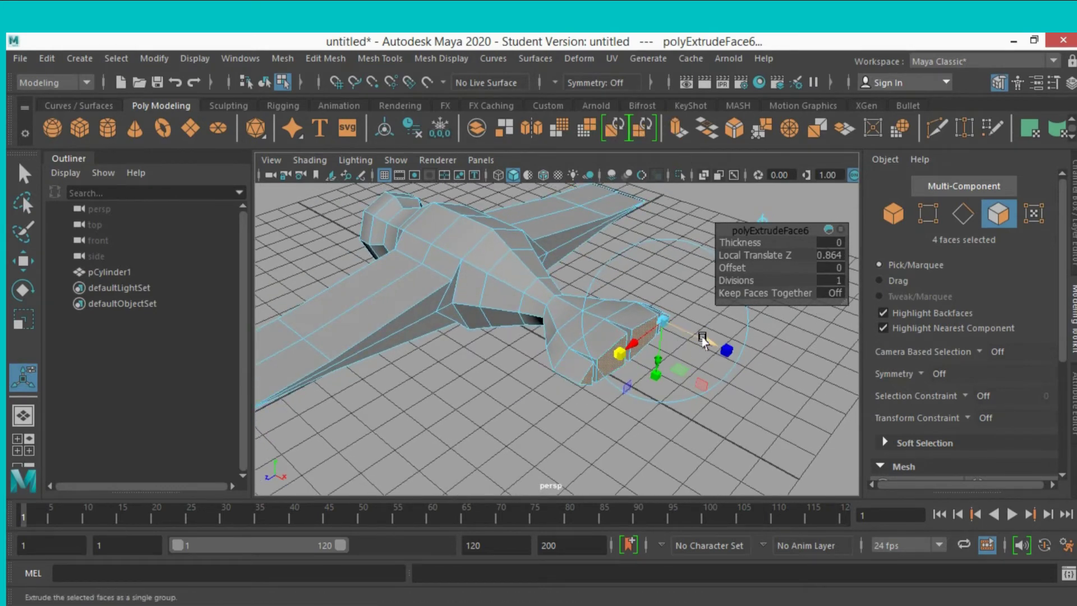
pyautogui.moveTo(703, 339)
pyautogui.mouseDown()
pyautogui.moveTo(718, 352)
pyautogui.moveTo(703, 352)
pyautogui.mouseUp()
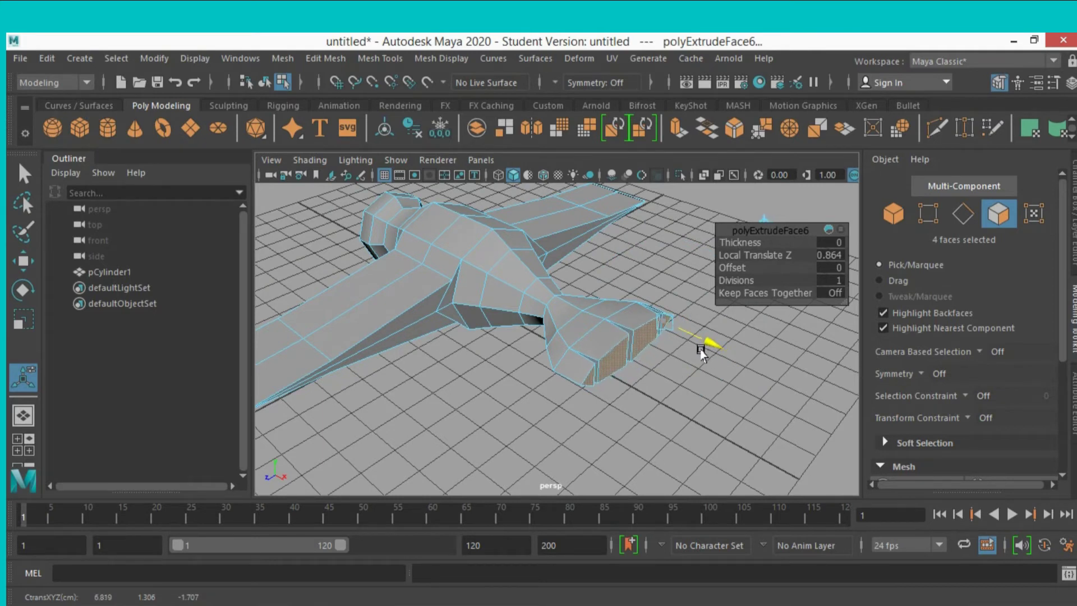
pyautogui.moveTo(704, 353); pyautogui.dragTo(705, 351)
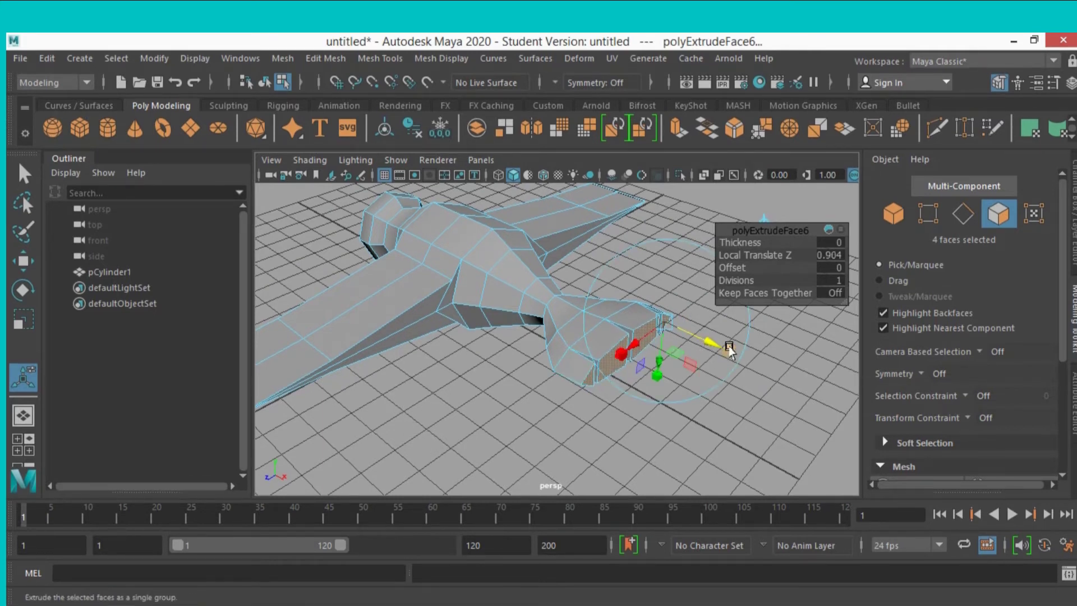
pyautogui.click(727, 349)
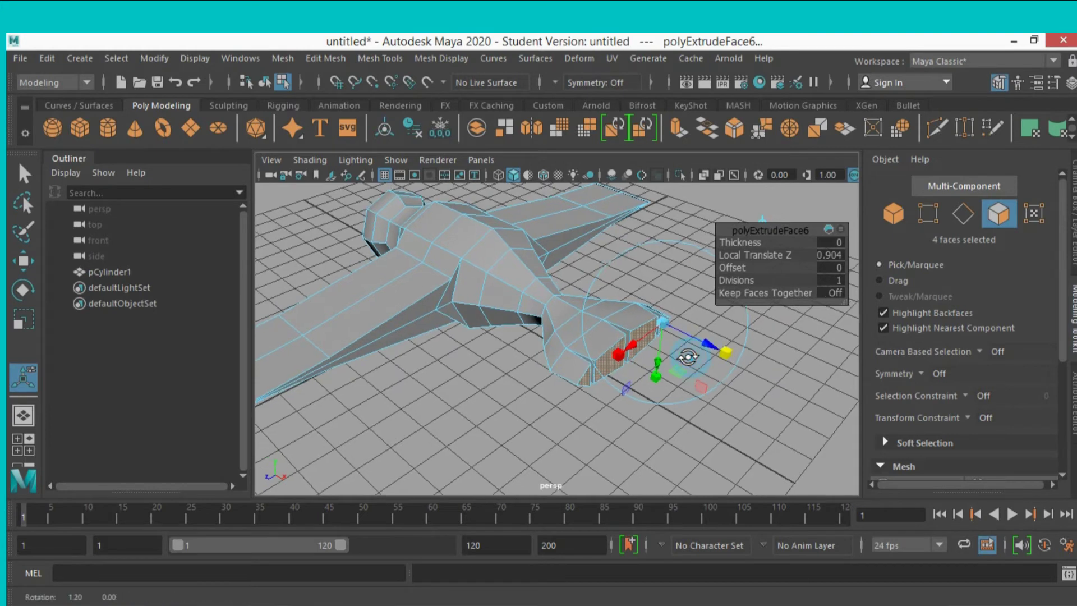
pyautogui.click(676, 126)
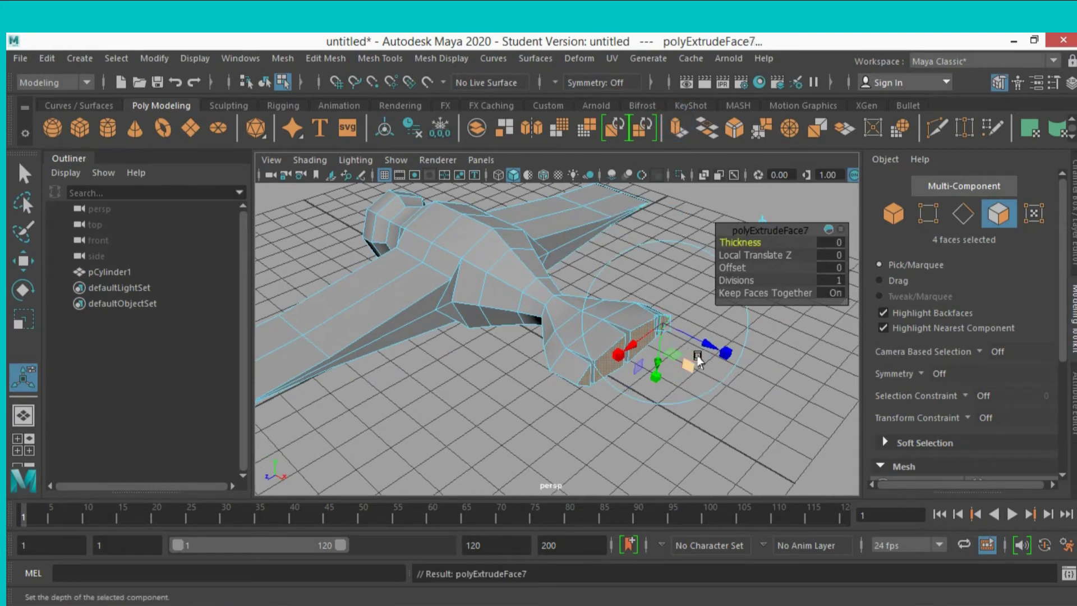
pyautogui.moveTo(698, 359); pyautogui.dragTo(710, 352)
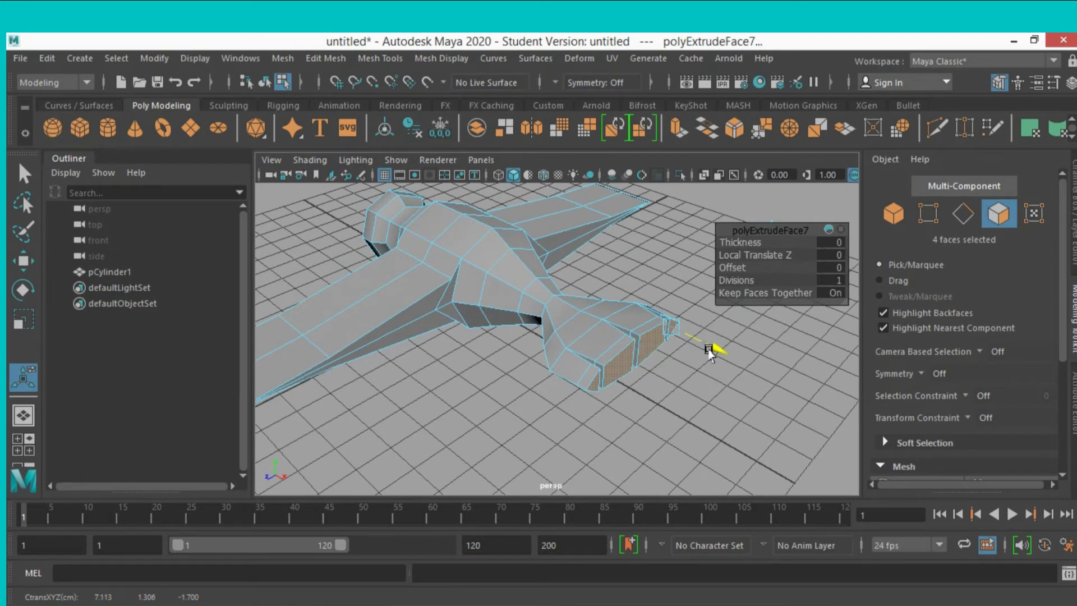
pyautogui.hotkey('ctrl', 'z')
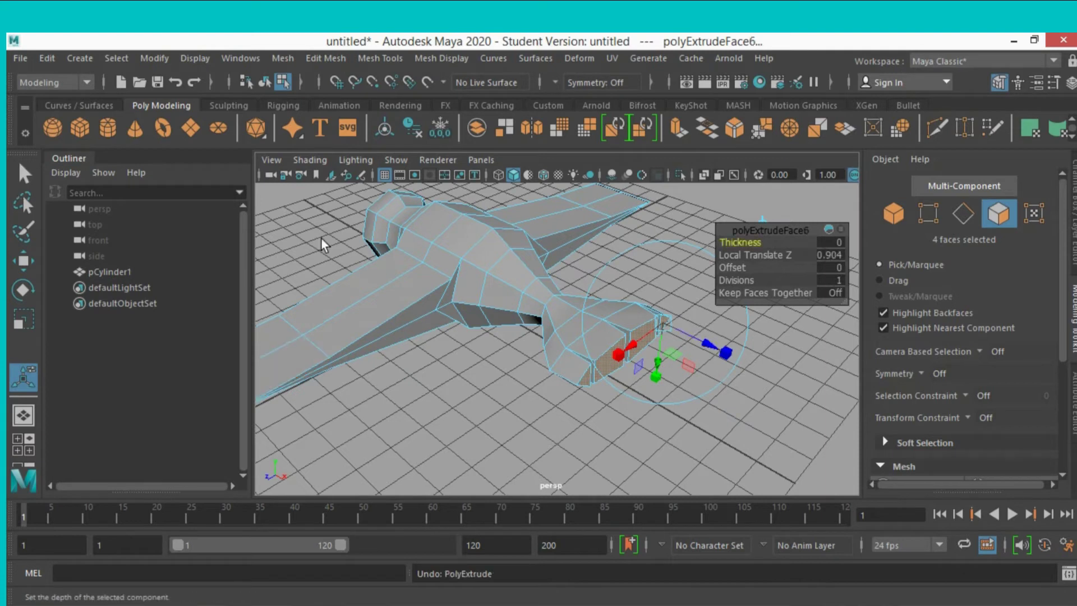
# Extrude the two tail end faces, flatten them to Y 0.320, and slide them along X.
pyautogui.click(753, 426)
pyautogui.click(642, 343)
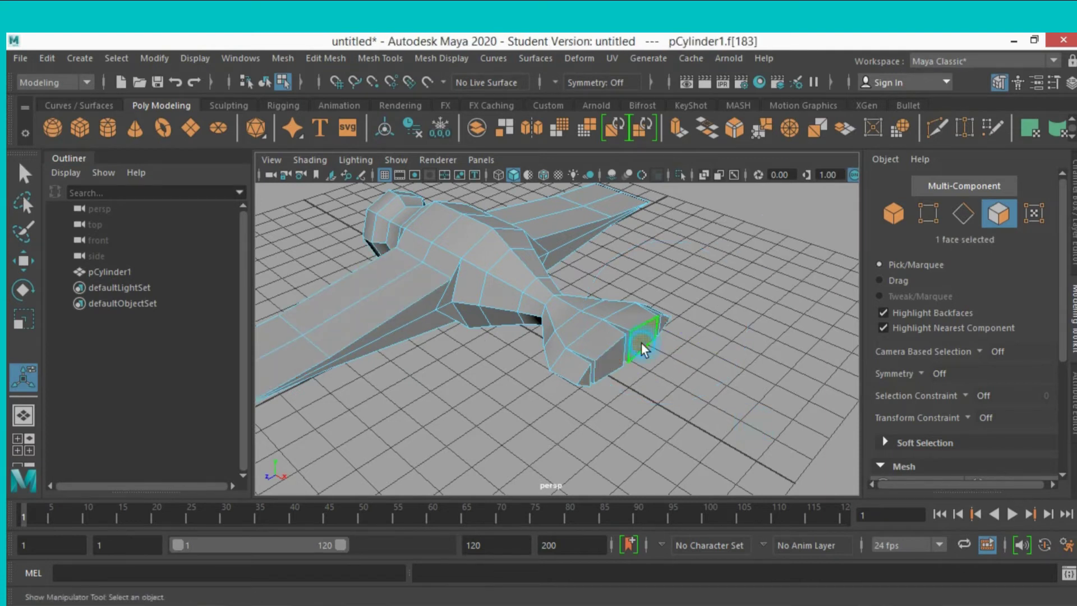
pyautogui.keyDown('shift'); pyautogui.click(615, 355); pyautogui.keyUp('shift')
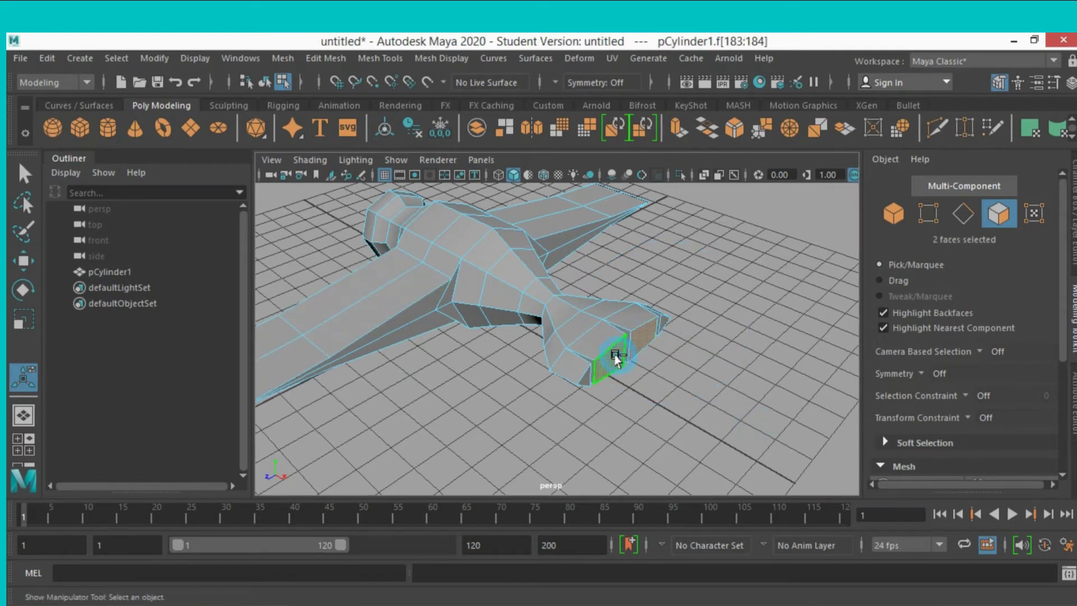
pyautogui.click(681, 132)
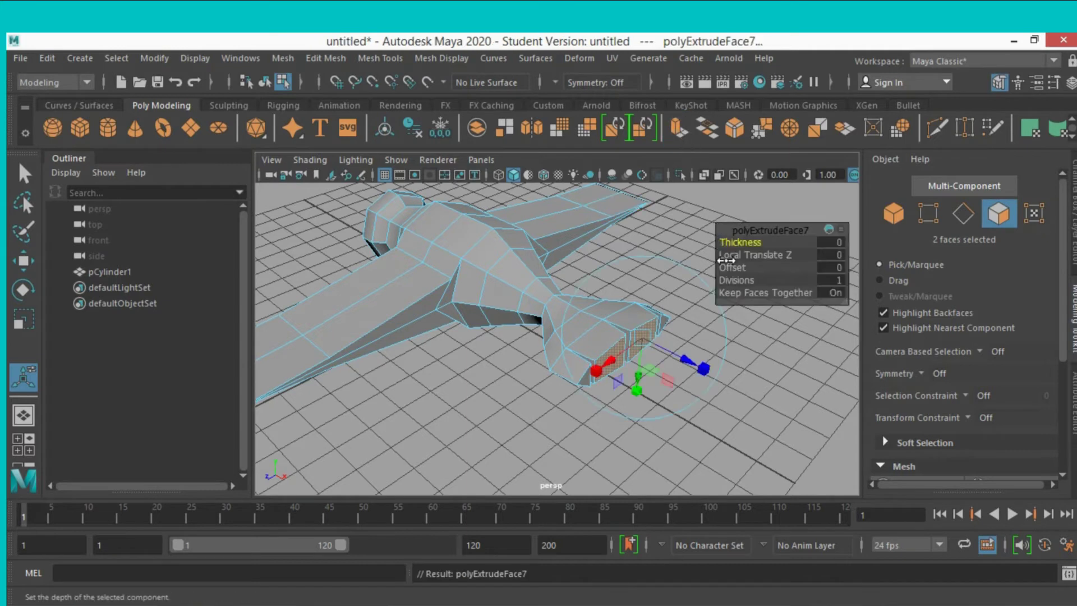
pyautogui.moveTo(690, 368); pyautogui.dragTo(705, 377)
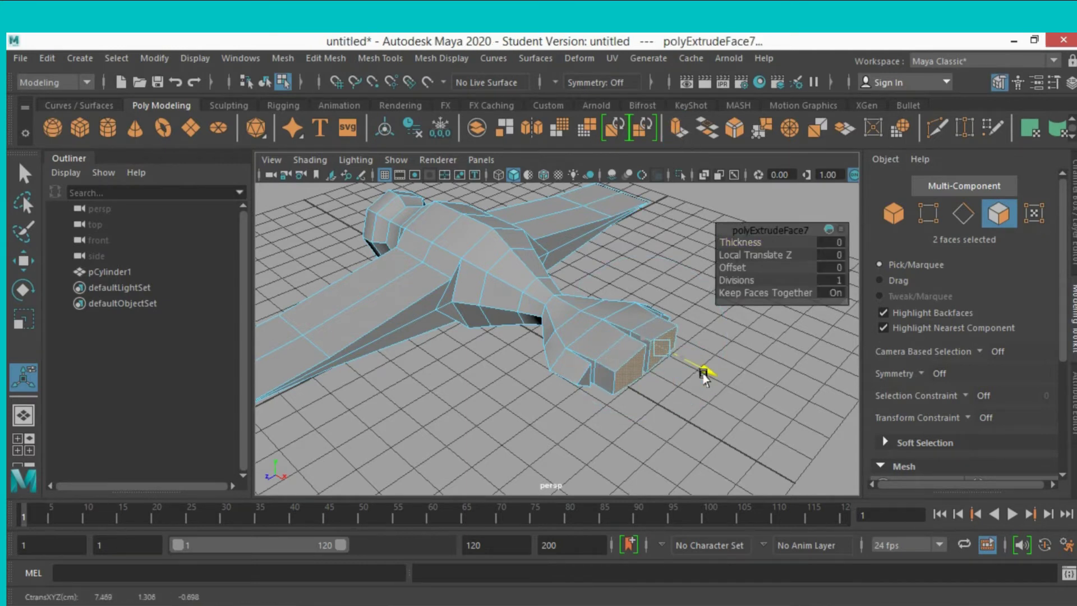
pyautogui.click(33, 311)
pyautogui.moveTo(652, 299); pyautogui.dragTo(654, 348)
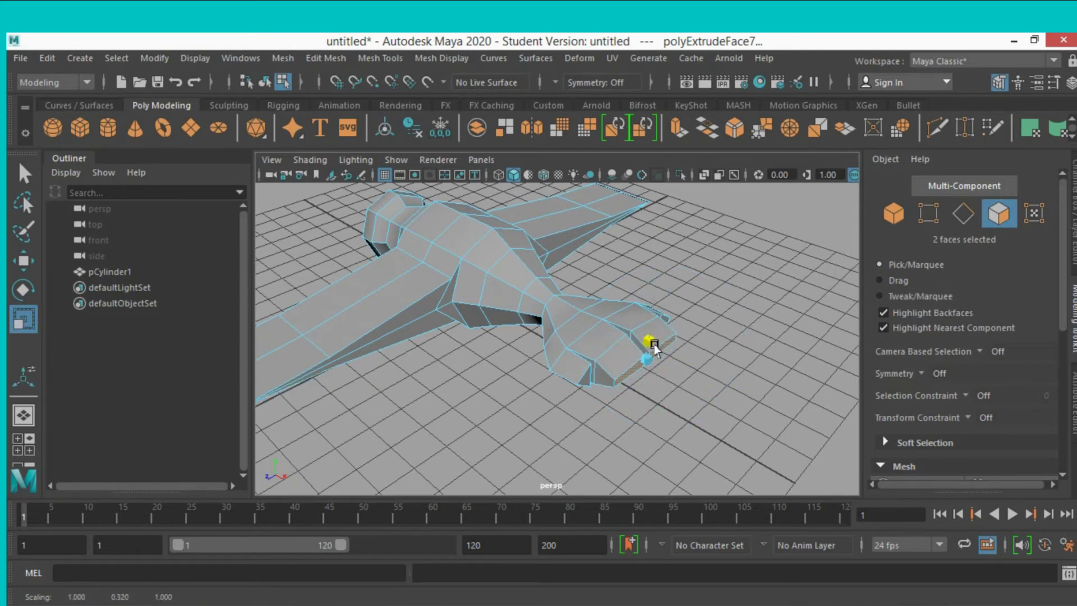
pyautogui.click(24, 260)
pyautogui.moveTo(707, 397)
pyautogui.mouseDown()
pyautogui.moveTo(724, 400)
pyautogui.moveTo(712, 408)
pyautogui.mouseUp()
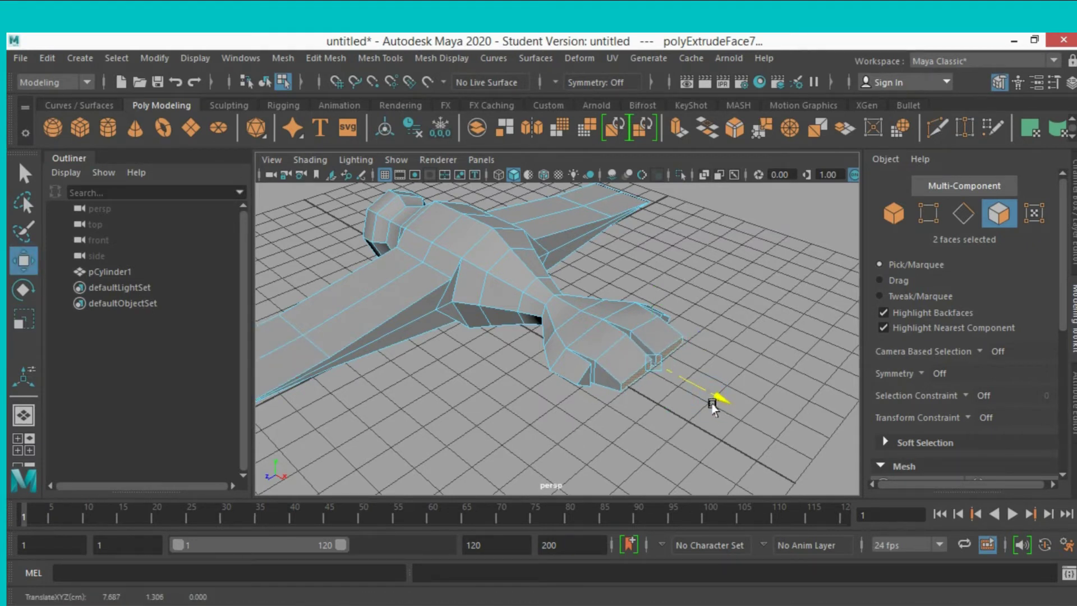
# Extrude the two faces again out 0.382, flatten them and stretch them to 1.370.
pyautogui.click(678, 129)
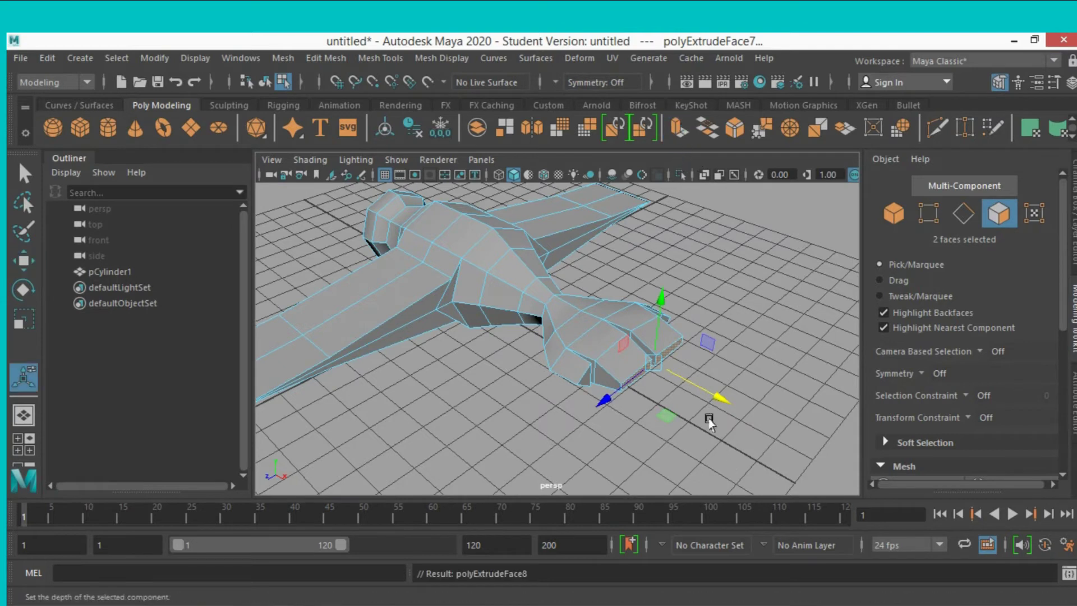
pyautogui.moveTo(722, 378); pyautogui.dragTo(722, 373)
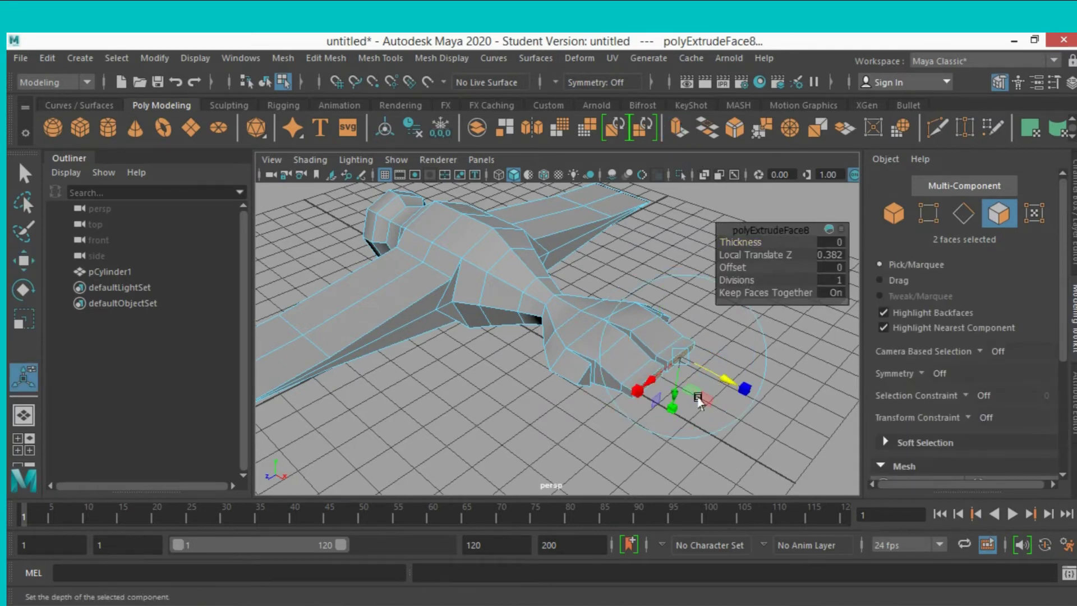
pyautogui.press('r')
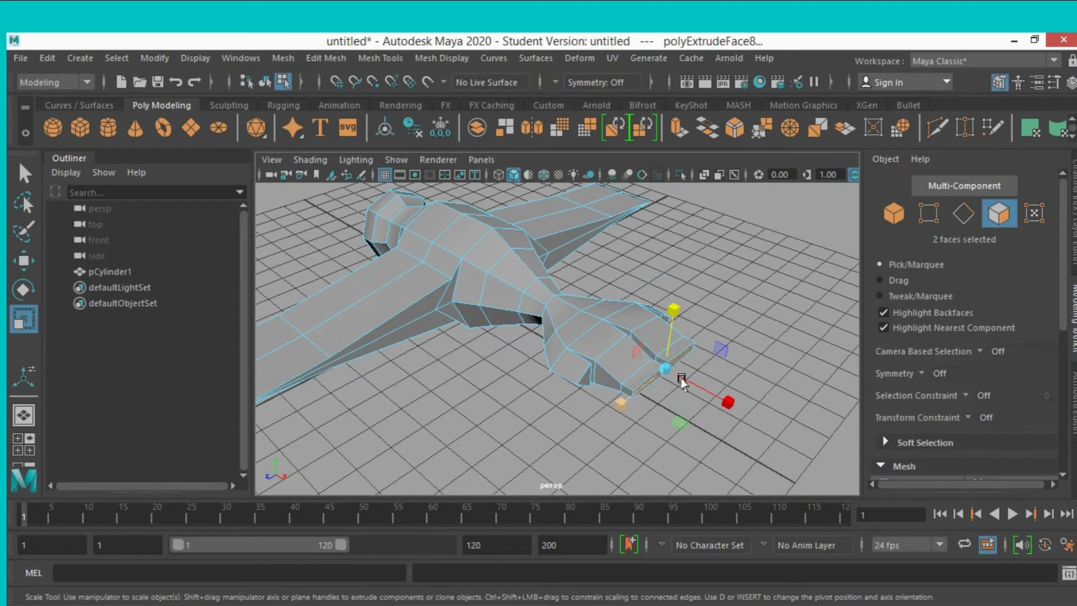
pyautogui.moveTo(681, 380); pyautogui.dragTo(683, 324)
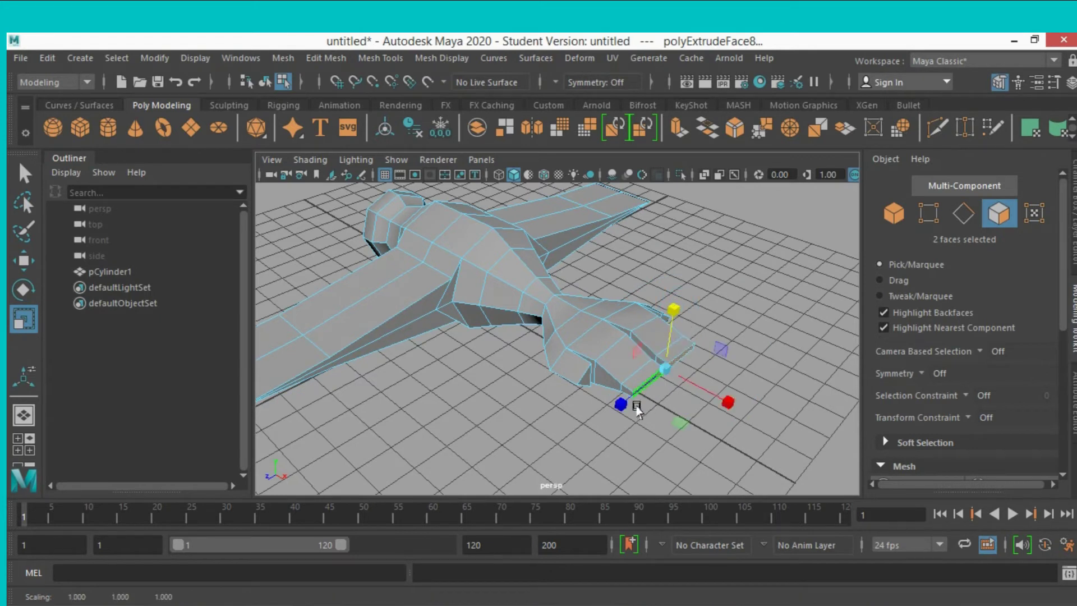
pyautogui.moveTo(617, 404)
pyautogui.mouseDown()
pyautogui.moveTo(598, 433)
pyautogui.moveTo(612, 440)
pyautogui.mouseUp()
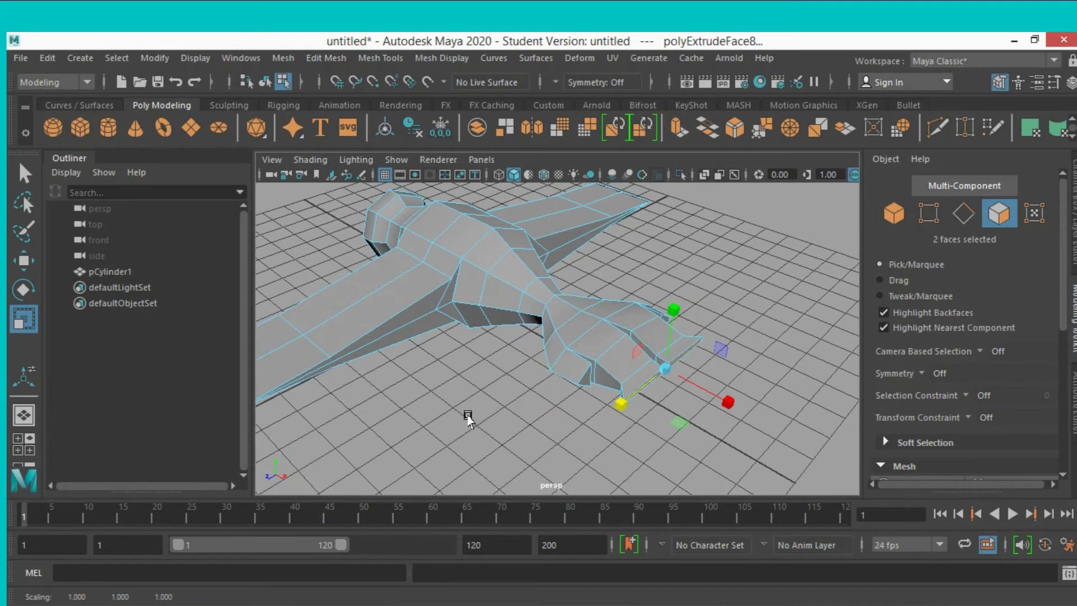
pyautogui.moveTo(468, 416)
pyautogui.keyDown('alt'); pyautogui.mouseDown()
pyautogui.moveTo(517, 433)
pyautogui.moveTo(499, 377)
pyautogui.mouseUp(); pyautogui.keyUp('alt')
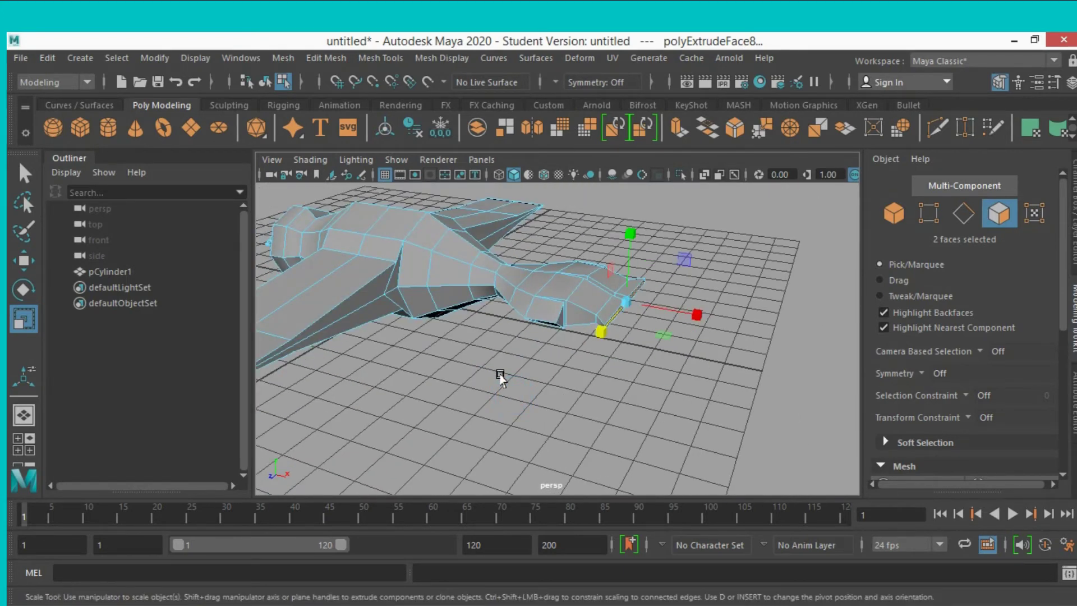
# Scale the tail's end face vertically and widen it to about 1.27.
pyautogui.click(556, 324)
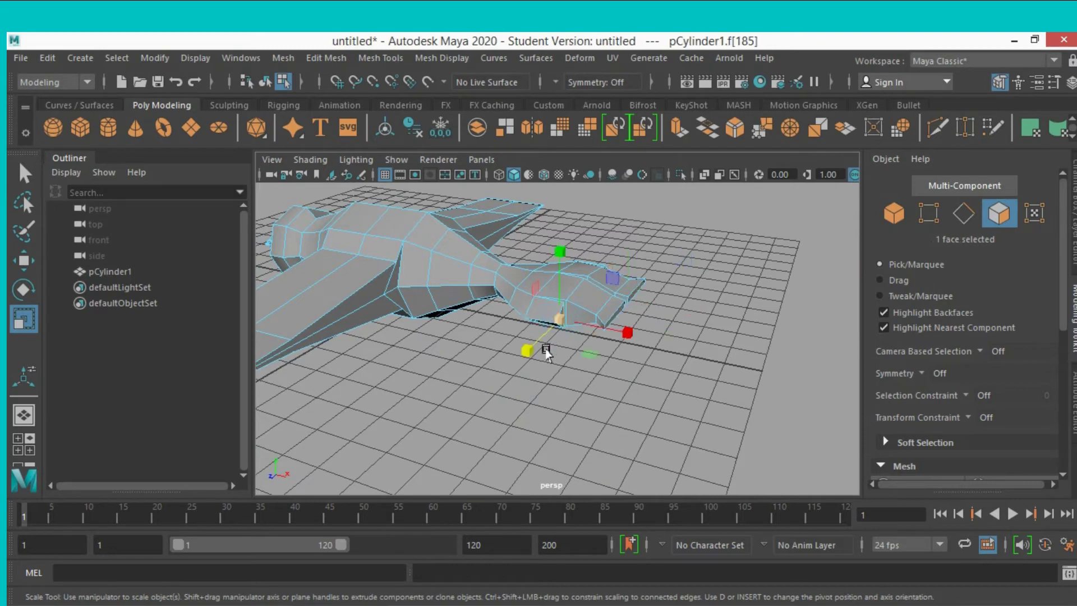
pyautogui.keyDown('alt'); pyautogui.moveTo(546, 370); pyautogui.dragTo(505, 378); pyautogui.keyUp('alt')
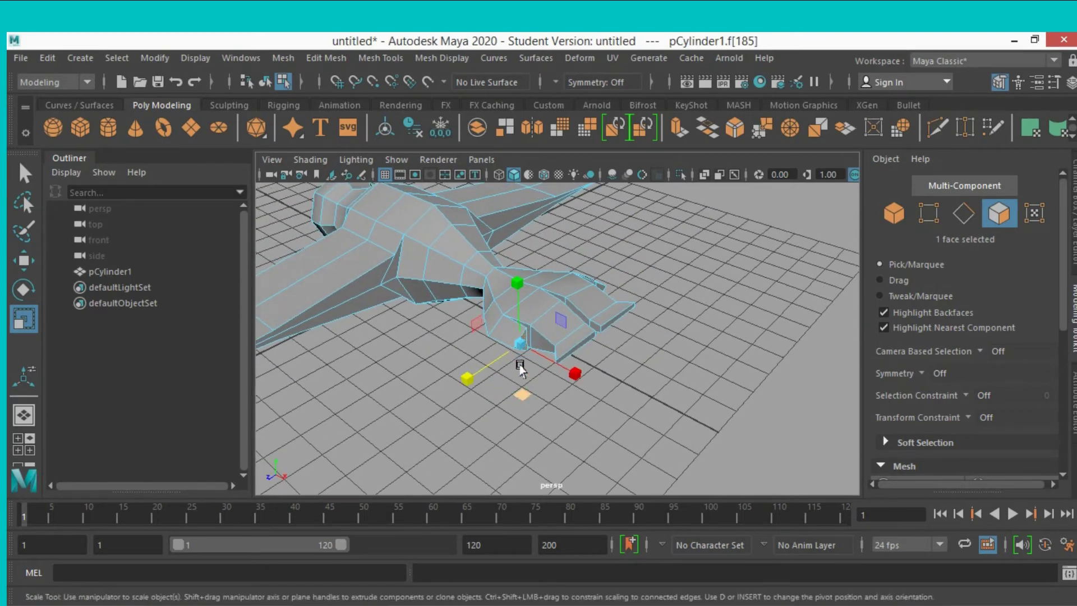
pyautogui.moveTo(513, 283); pyautogui.dragTo(508, 331)
pyautogui.moveTo(456, 377)
pyautogui.mouseDown()
pyautogui.moveTo(392, 412)
pyautogui.moveTo(356, 377)
pyautogui.moveTo(570, 396)
pyautogui.moveTo(512, 401)
pyautogui.moveTo(579, 413)
pyautogui.moveTo(589, 402)
pyautogui.mouseUp()
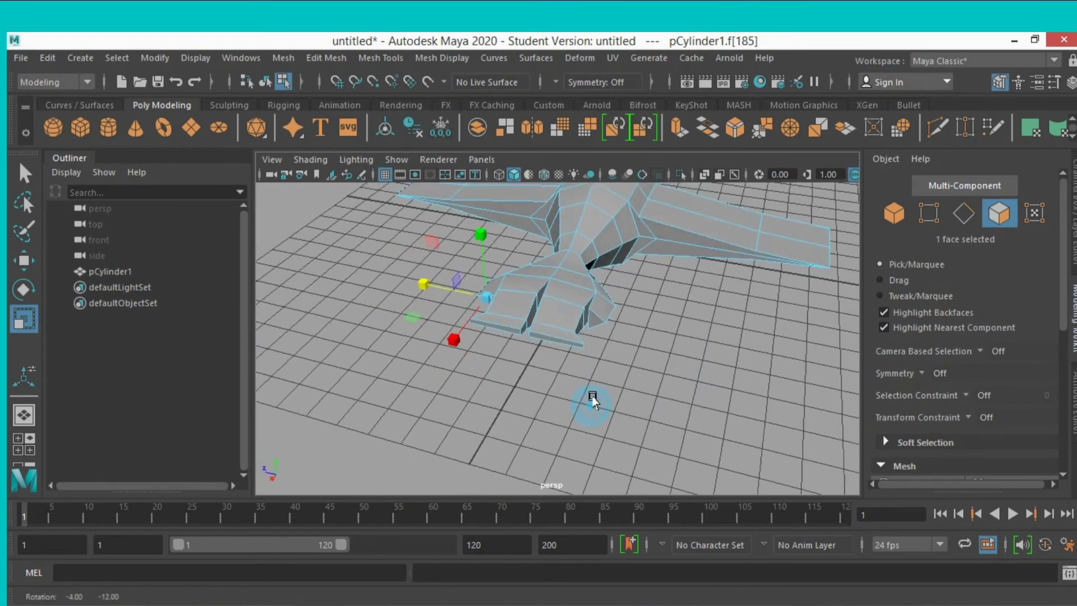
# Scale and shift a tail side face, then reselect and nudge the end face f[185].
pyautogui.click(603, 321)
pyautogui.click(600, 258)
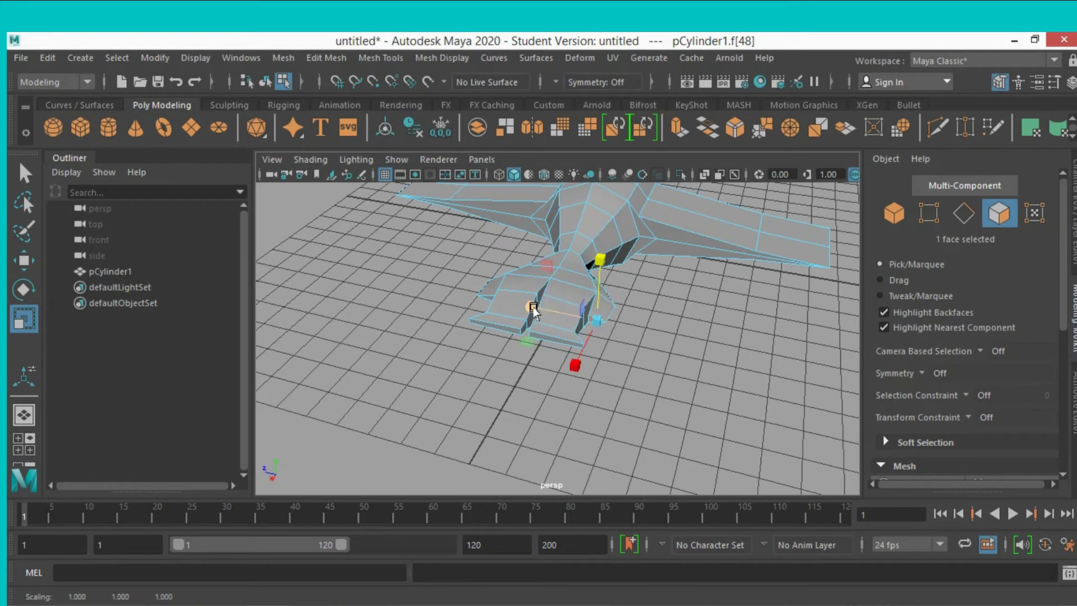
pyautogui.moveTo(533, 311); pyautogui.dragTo(528, 308)
pyautogui.press('w')
pyautogui.moveTo(518, 302); pyautogui.dragTo(522, 303)
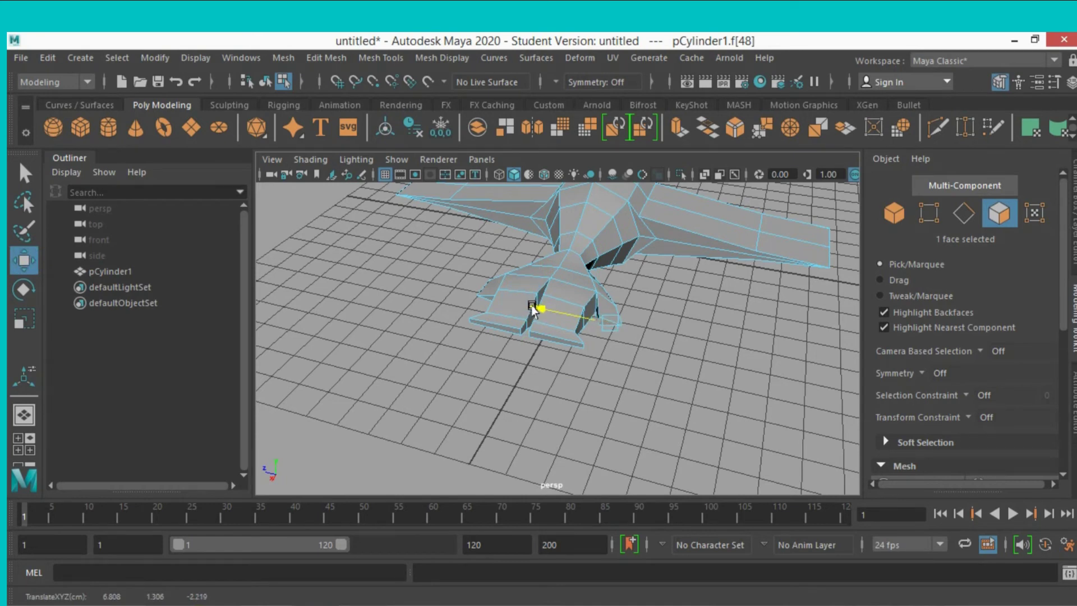
pyautogui.keyDown('alt'); pyautogui.moveTo(385, 342); pyautogui.dragTo(512, 327); pyautogui.keyUp('alt')
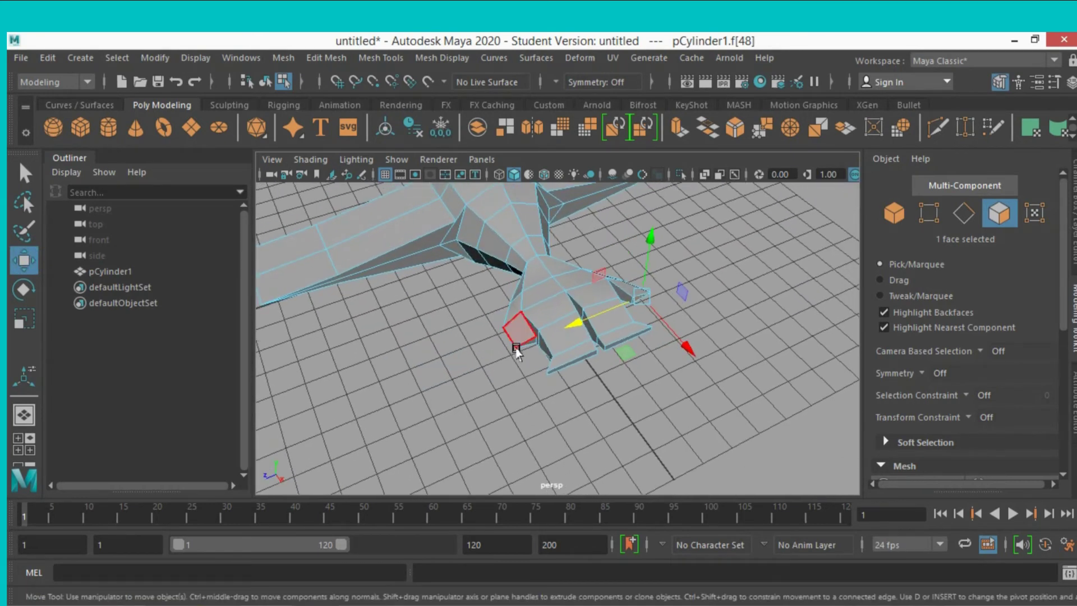
pyautogui.click(525, 334)
pyautogui.moveTo(454, 373)
pyautogui.mouseDown()
pyautogui.moveTo(411, 372)
pyautogui.moveTo(505, 337)
pyautogui.moveTo(484, 387)
pyautogui.moveTo(483, 363)
pyautogui.mouseUp()
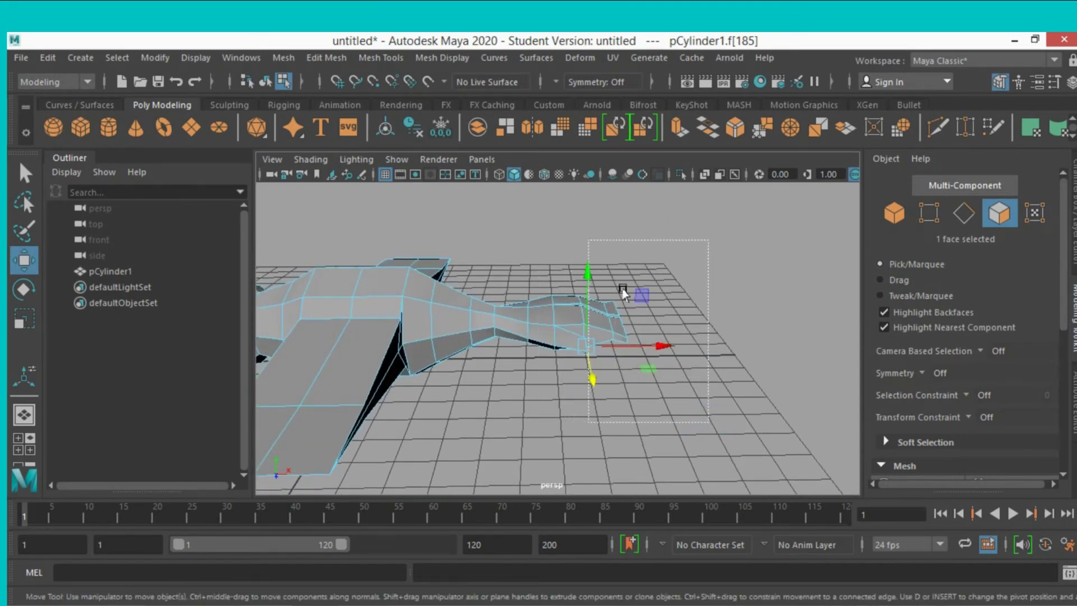
# Marquee-select the 42 tail faces and scale them vertically down to 0.448.
pyautogui.click(705, 359)
pyautogui.moveTo(726, 432)
pyautogui.mouseDown()
pyautogui.moveTo(534, 223)
pyautogui.moveTo(506, 217)
pyautogui.mouseUp()
pyautogui.moveTo(644, 231)
pyautogui.keyDown('alt'); pyautogui.mouseDown()
pyautogui.moveTo(615, 216)
pyautogui.moveTo(613, 240)
pyautogui.moveTo(574, 261)
pyautogui.mouseUp(); pyautogui.keyUp('alt')
pyautogui.click(26, 320)
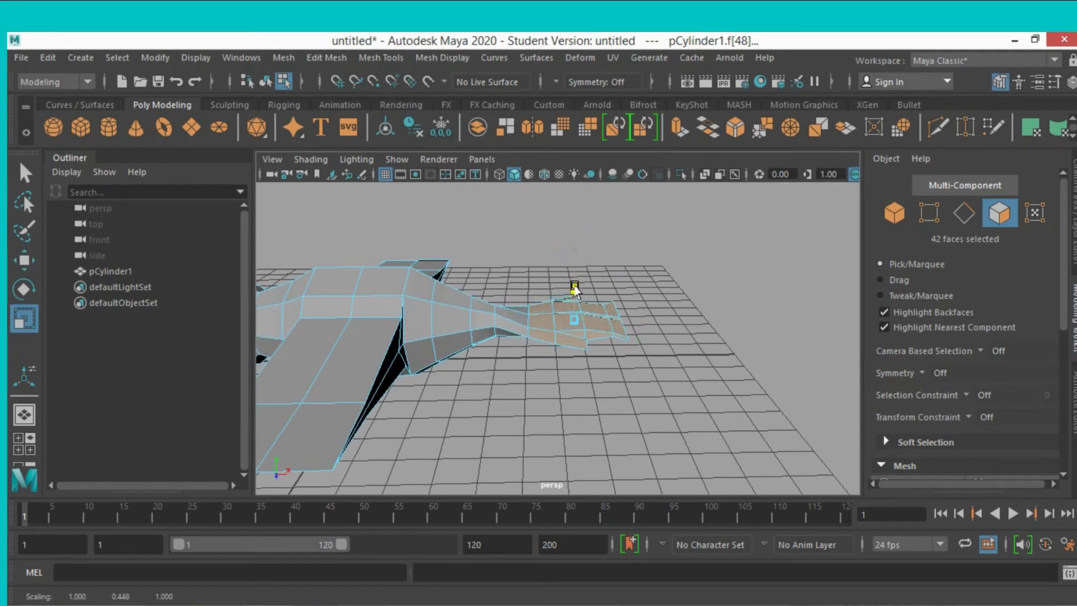
pyautogui.moveTo(574, 289)
pyautogui.keyDown('alt'); pyautogui.mouseDown()
pyautogui.moveTo(521, 261)
pyautogui.moveTo(625, 288)
pyautogui.moveTo(644, 260)
pyautogui.mouseUp(); pyautogui.keyUp('alt')
pyautogui.click(766, 358)
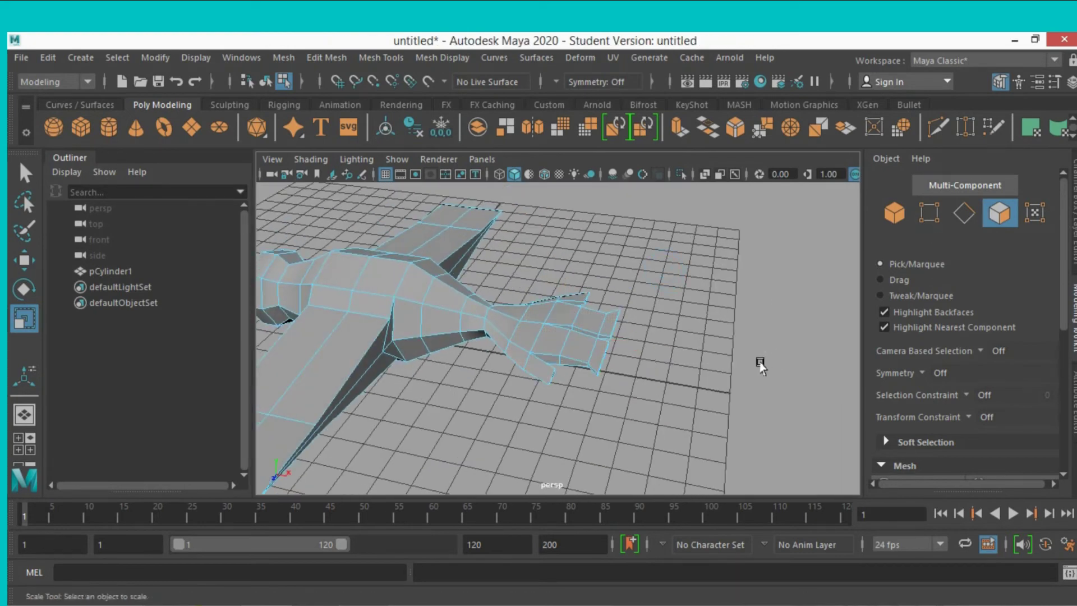
pyautogui.moveTo(745, 362)
pyautogui.keyDown('alt'); pyautogui.mouseDown()
pyautogui.moveTo(702, 356)
pyautogui.moveTo(704, 382)
pyautogui.mouseUp(); pyautogui.keyUp('alt')
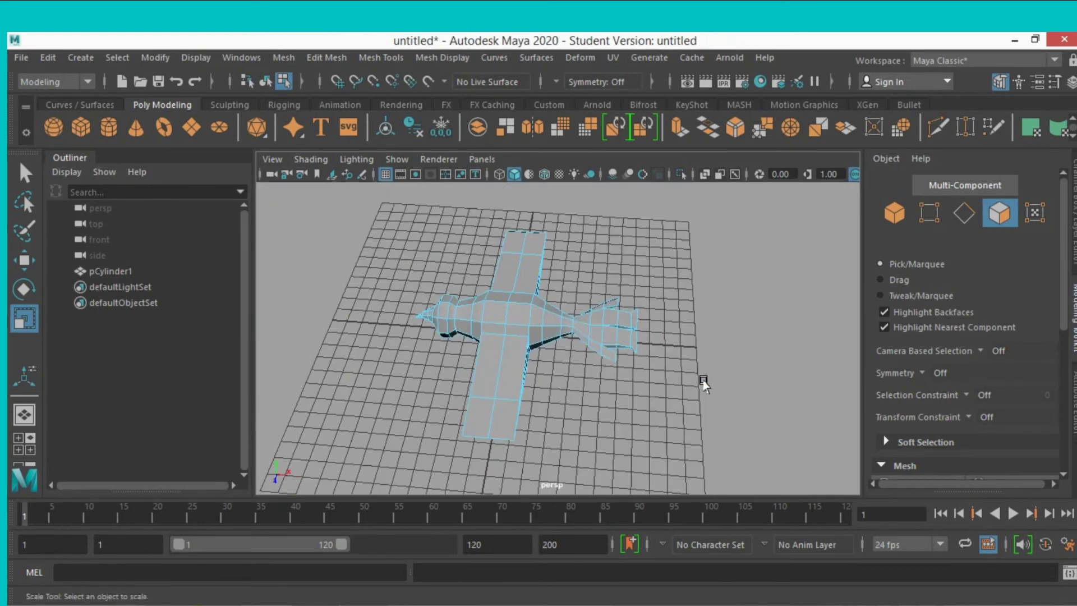
pyautogui.click(895, 213)
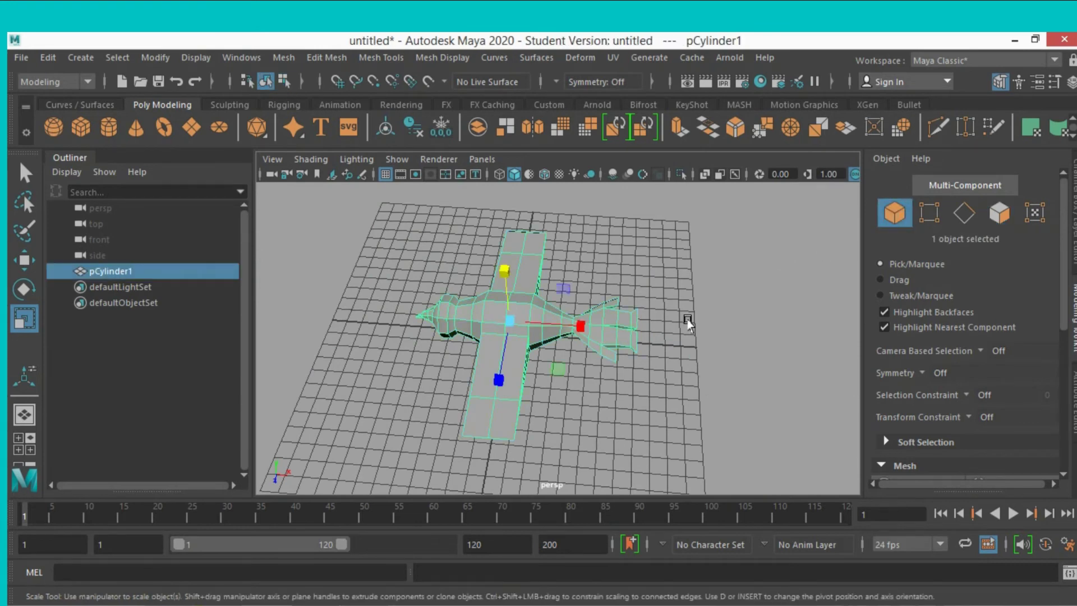
pyautogui.press('3')
pyautogui.click(715, 340)
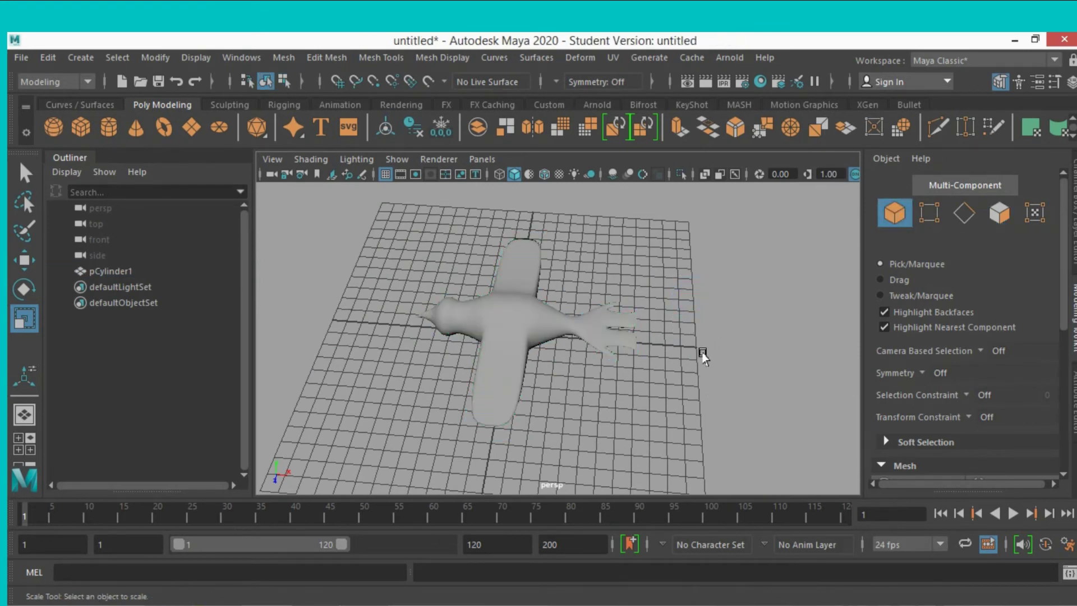
pyautogui.moveTo(690, 362)
pyautogui.keyDown('alt'); pyautogui.mouseDown()
pyautogui.moveTo(496, 368)
pyautogui.moveTo(575, 373)
pyautogui.moveTo(555, 277)
pyautogui.mouseUp(); pyautogui.keyUp('alt')
pyautogui.click(554, 275)
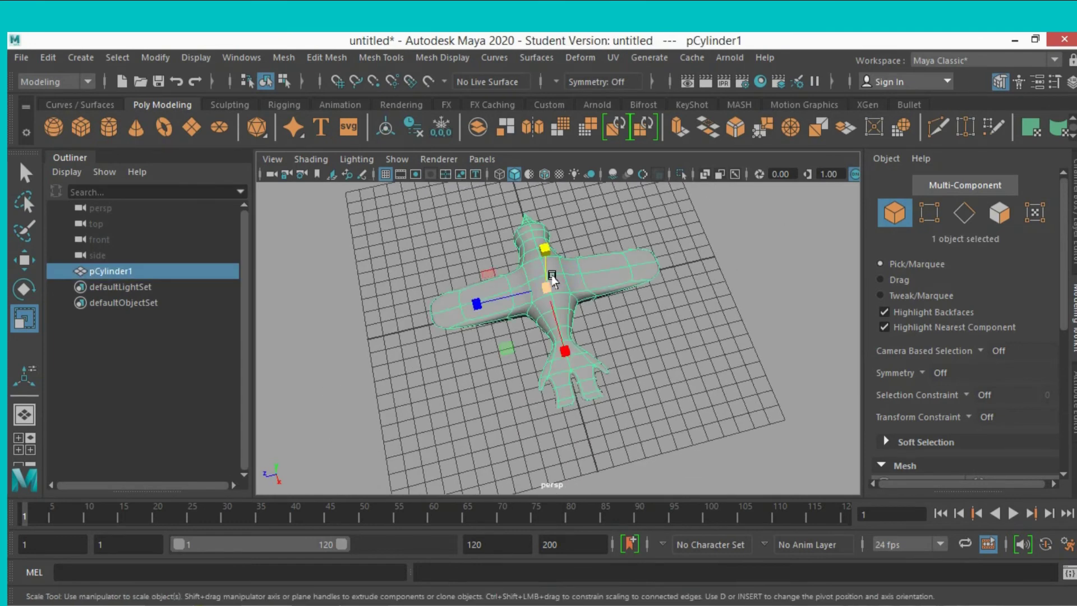
pyautogui.press('1')
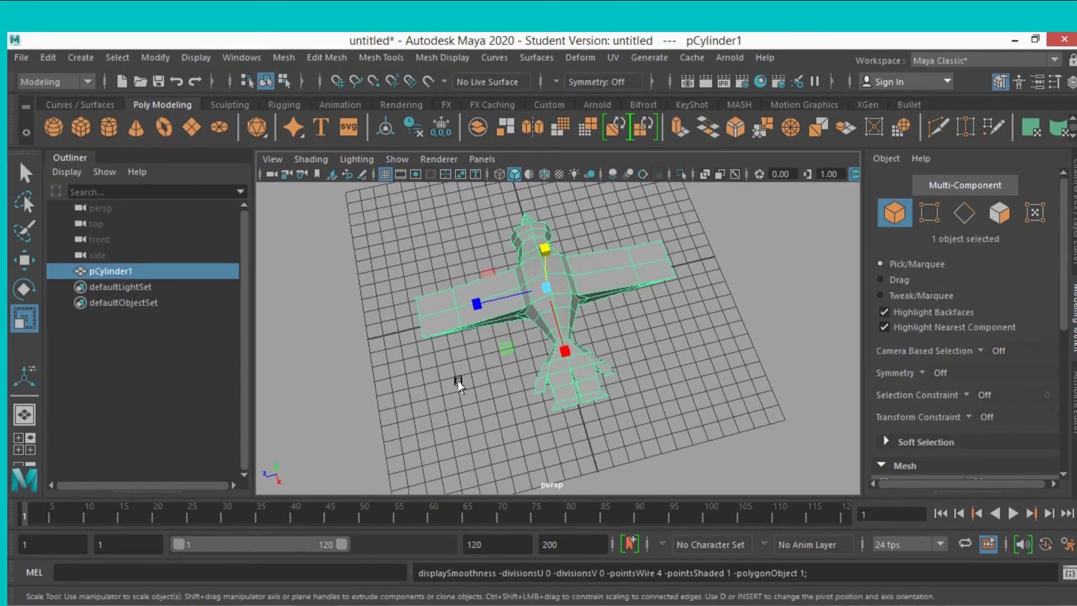
pyautogui.moveTo(458, 386)
pyautogui.keyDown('alt'); pyautogui.mouseDown()
pyautogui.moveTo(733, 344)
pyautogui.moveTo(668, 352)
pyautogui.moveTo(662, 301)
pyautogui.moveTo(687, 302)
pyautogui.mouseUp(); pyautogui.keyUp('alt')
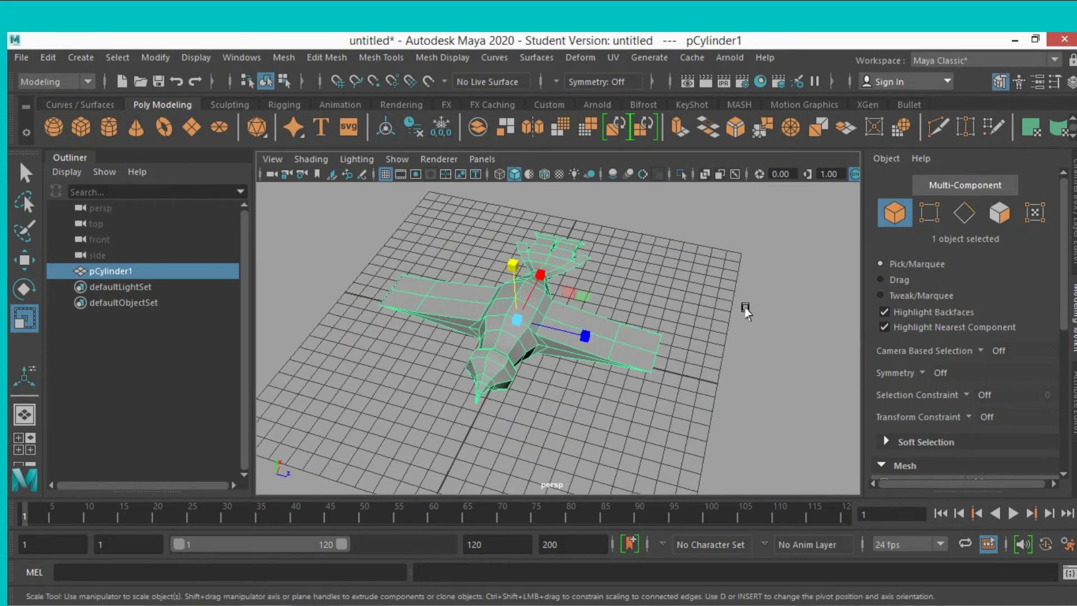
pyautogui.keyDown('alt'); pyautogui.moveTo(729, 315); pyautogui.dragTo(645, 337); pyautogui.keyUp('alt')
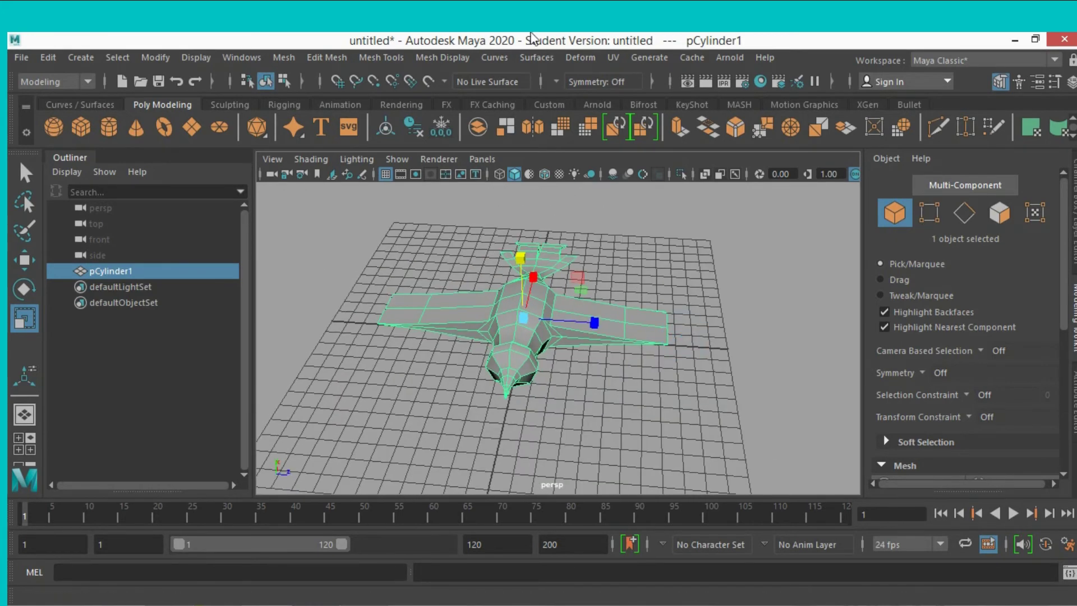
# Reset the Insert Edge Loop tool settings to their defaults.
pyautogui.click(386, 57)
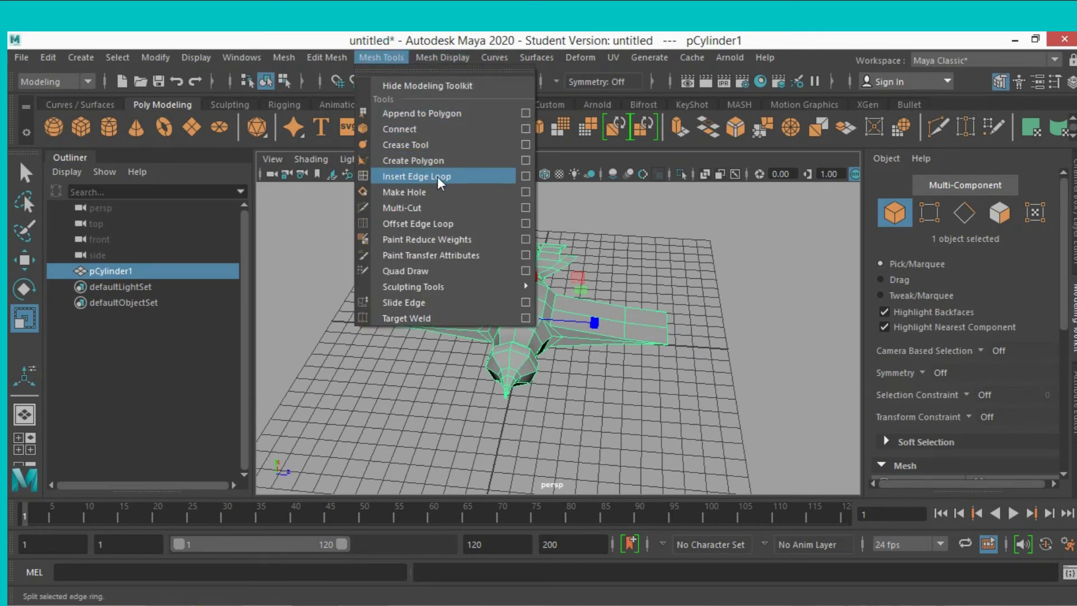
pyautogui.click(525, 176)
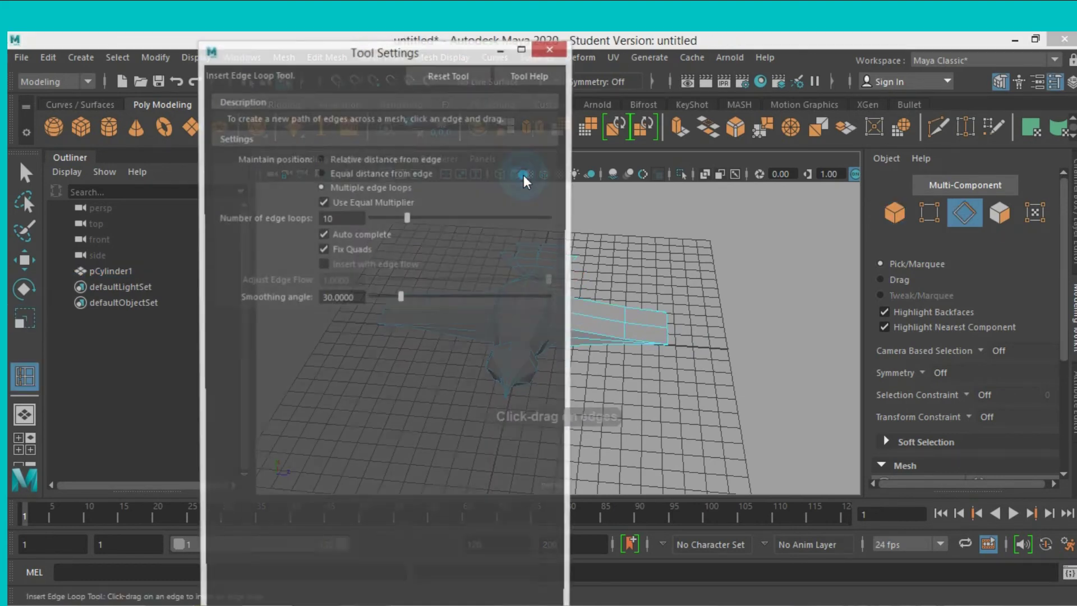
pyautogui.click(446, 78)
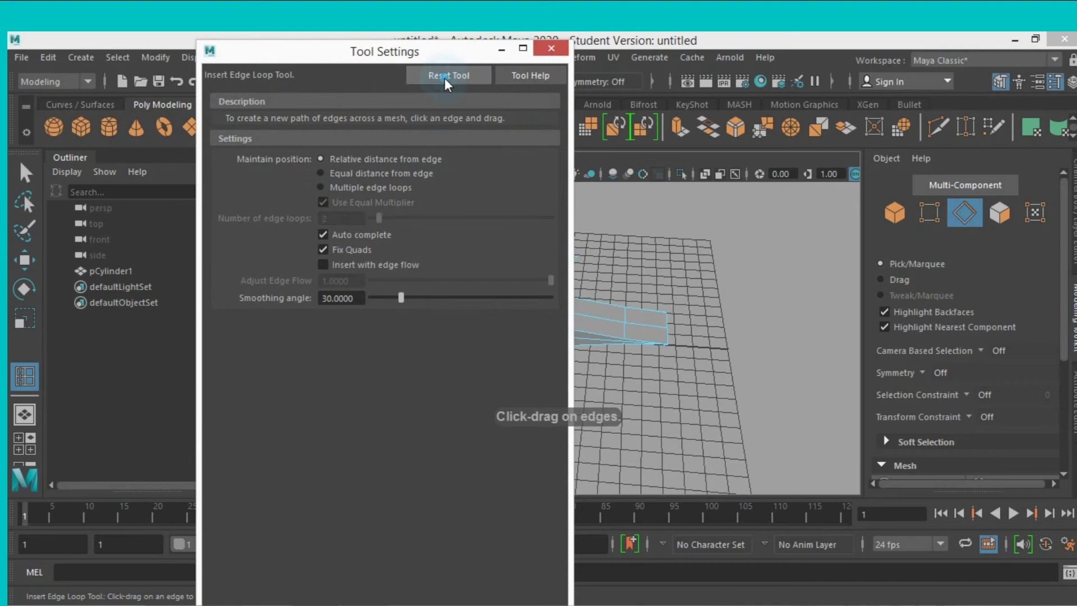
pyautogui.click(548, 49)
pyautogui.scroll(3, 460, 253)
pyautogui.scroll(2, 470, 296)
pyautogui.scroll(2, 470, 295)
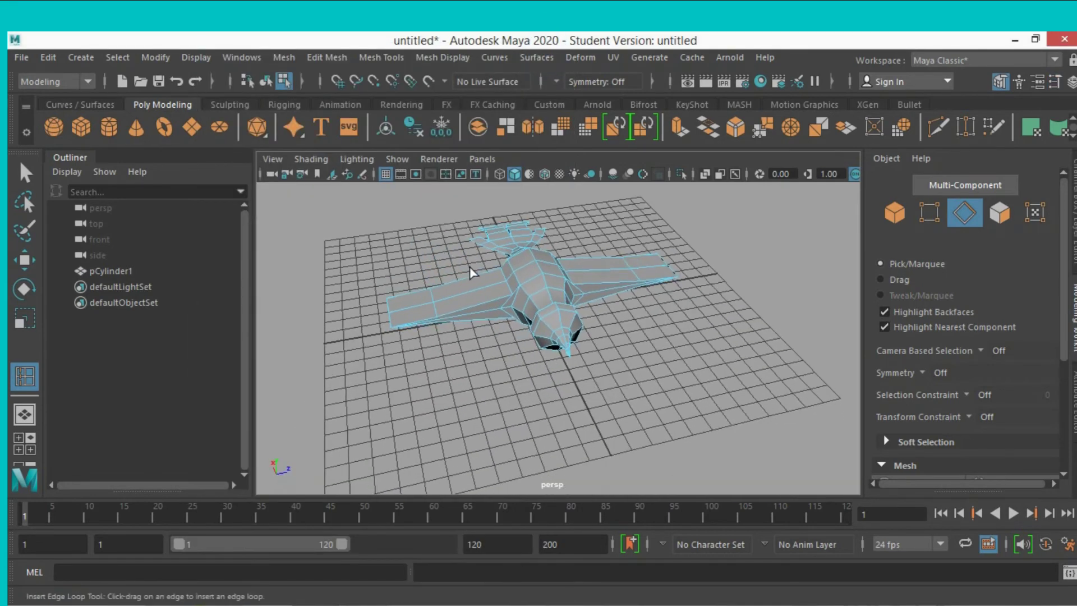
pyautogui.scroll(2, 470, 296)
pyautogui.scroll(1, 466, 297)
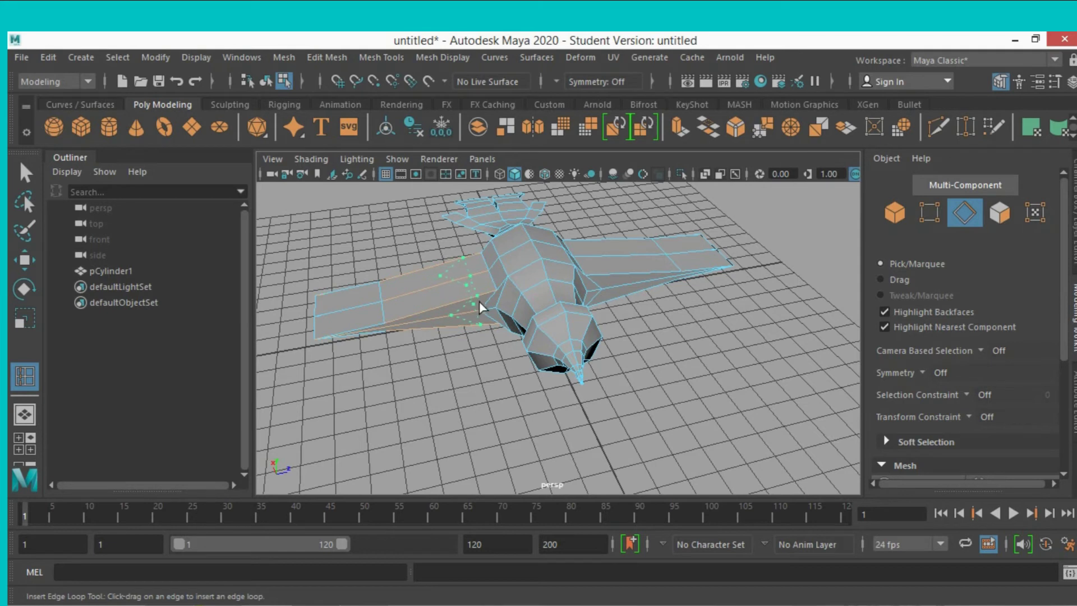
# Insert extra edge loops across the left wing.
pyautogui.click(477, 302)
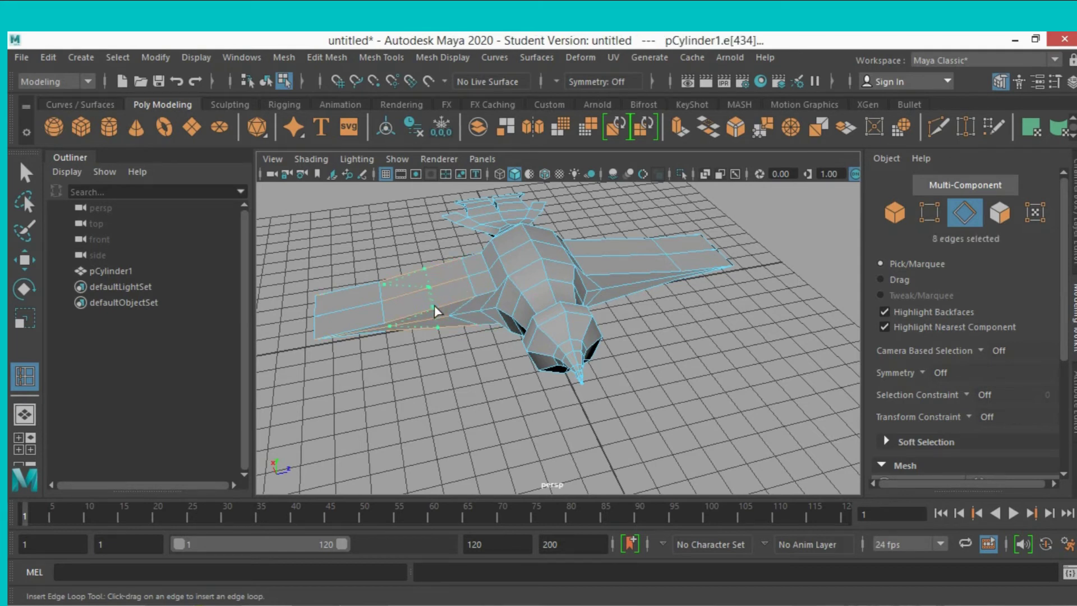
pyautogui.click(435, 312)
pyautogui.click(346, 334)
pyautogui.keyDown('alt'); pyautogui.moveTo(423, 347); pyautogui.dragTo(430, 362); pyautogui.keyUp('alt')
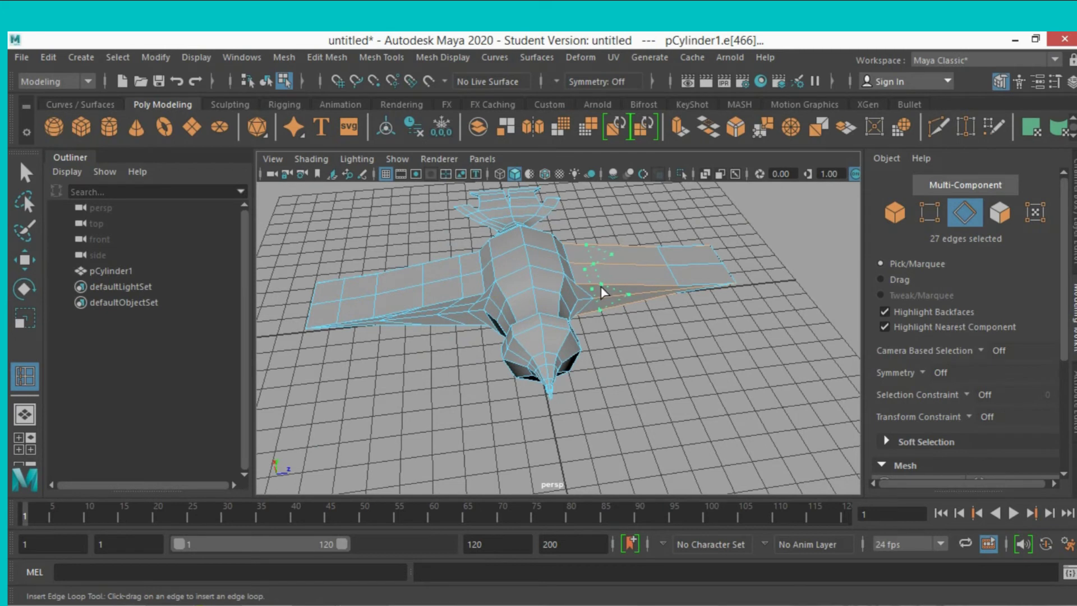
# Insert extra edge loops across the right wing.
pyautogui.click(600, 287)
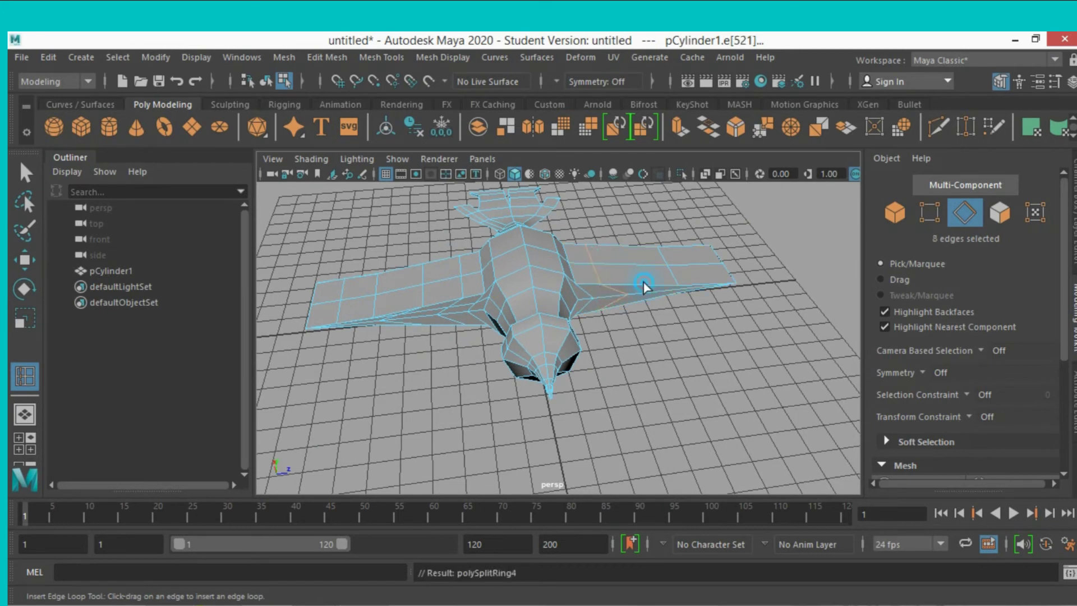
pyautogui.click(644, 287)
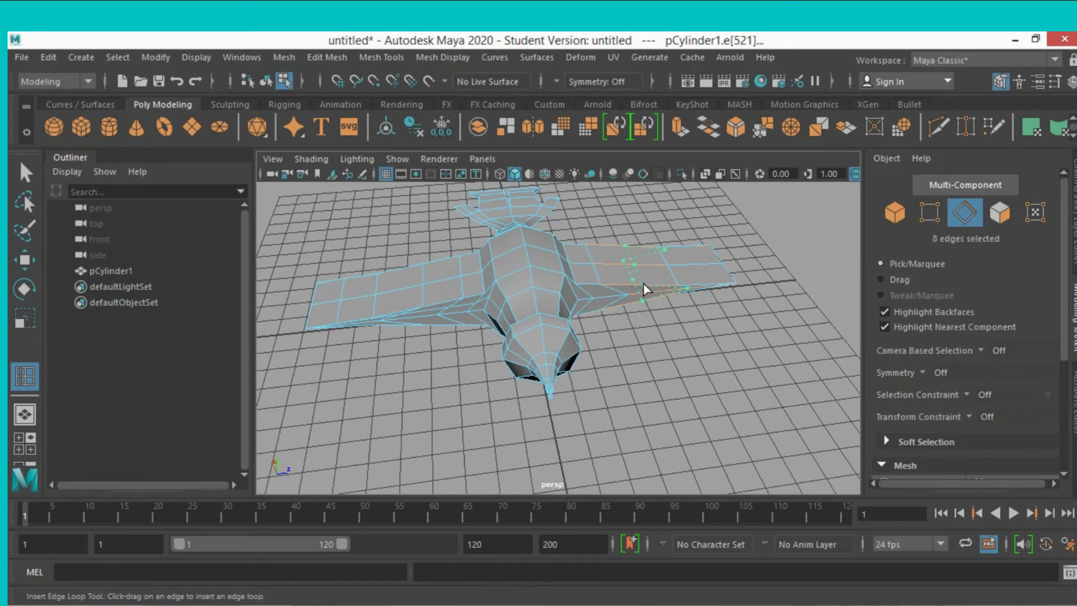
pyautogui.click(641, 290)
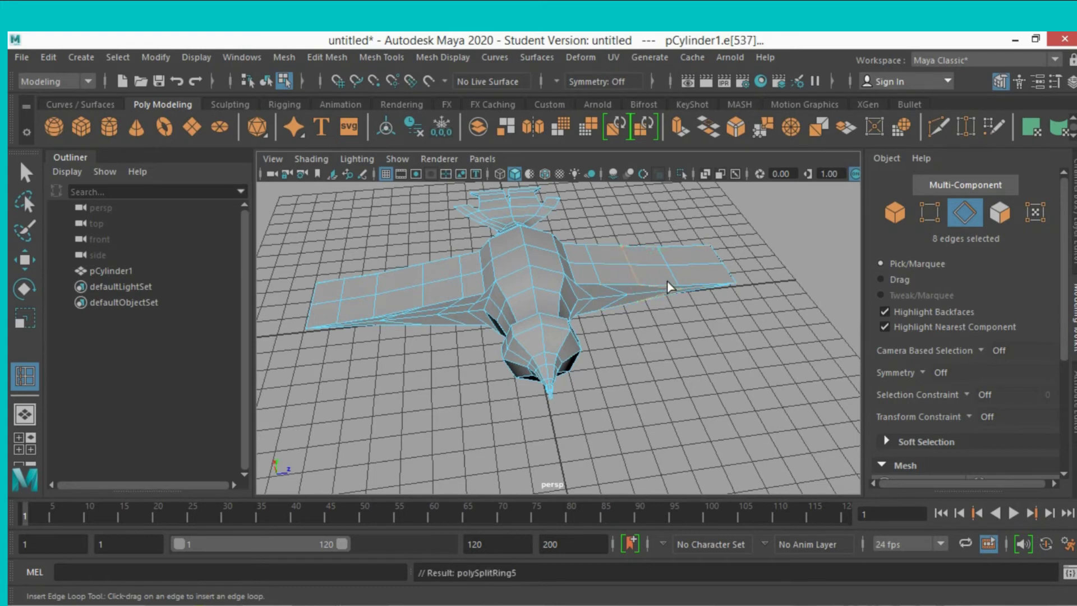
pyautogui.click(702, 287)
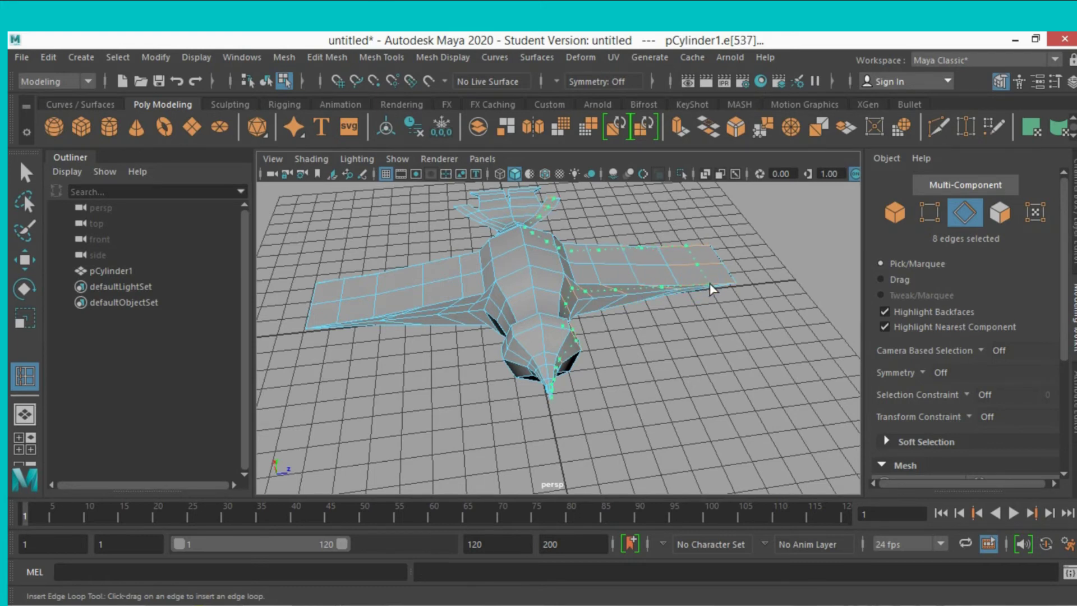
pyautogui.keyDown('alt'); pyautogui.moveTo(722, 300); pyautogui.dragTo(744, 352); pyautogui.keyUp('alt')
# Inspect the plane in vertex and edge modes, then maximize the top view from the four-view layout.
pyautogui.click(25, 172)
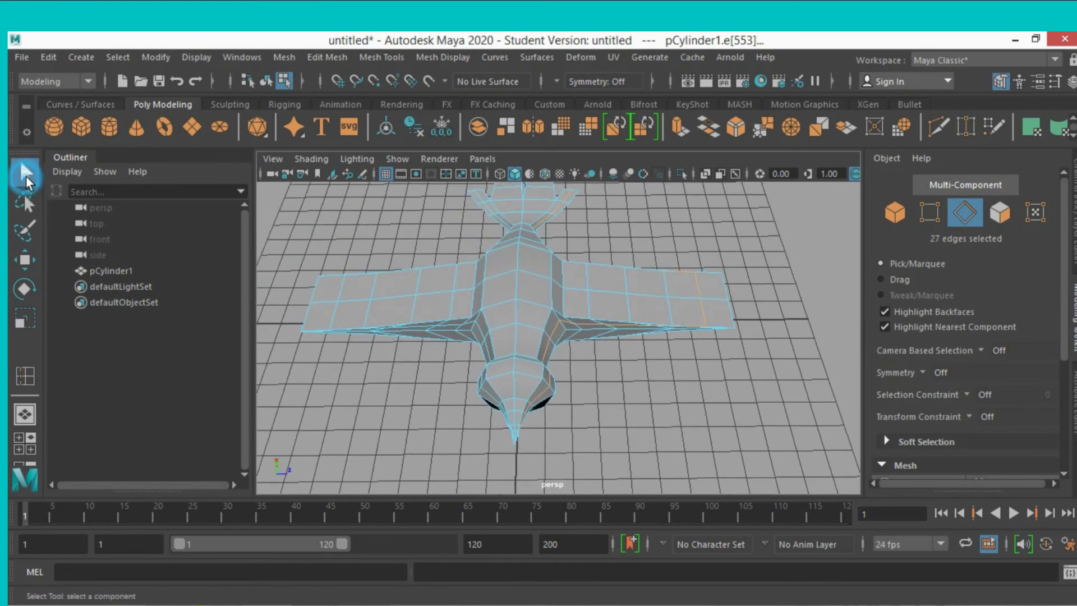
pyautogui.click(930, 212)
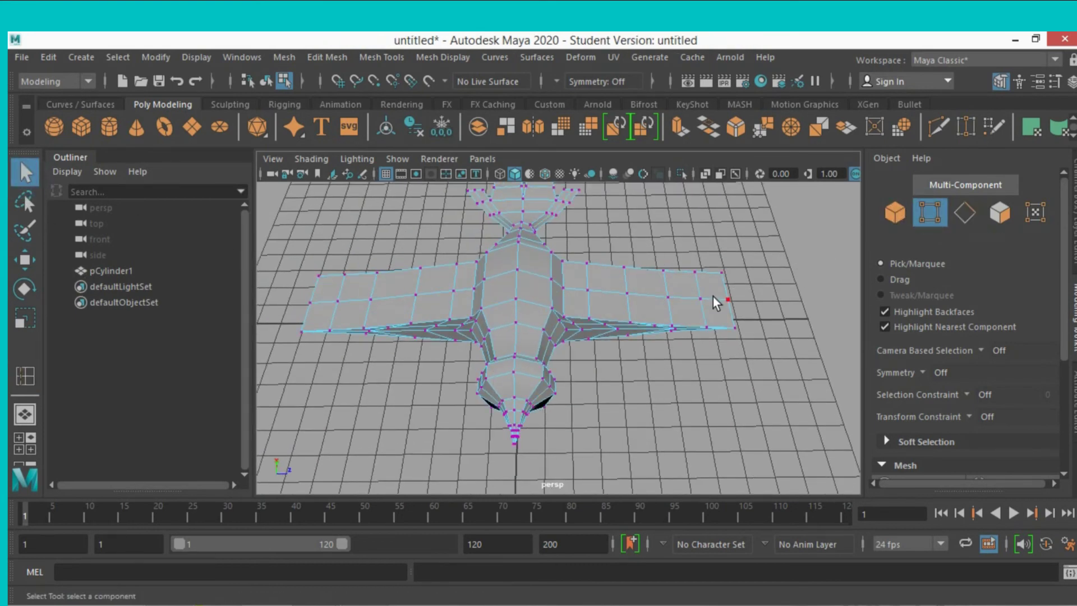
pyautogui.moveTo(734, 301)
pyautogui.keyDown('alt'); pyautogui.mouseDown()
pyautogui.moveTo(740, 270)
pyautogui.moveTo(710, 277)
pyautogui.moveTo(755, 259)
pyautogui.mouseUp(); pyautogui.keyUp('alt')
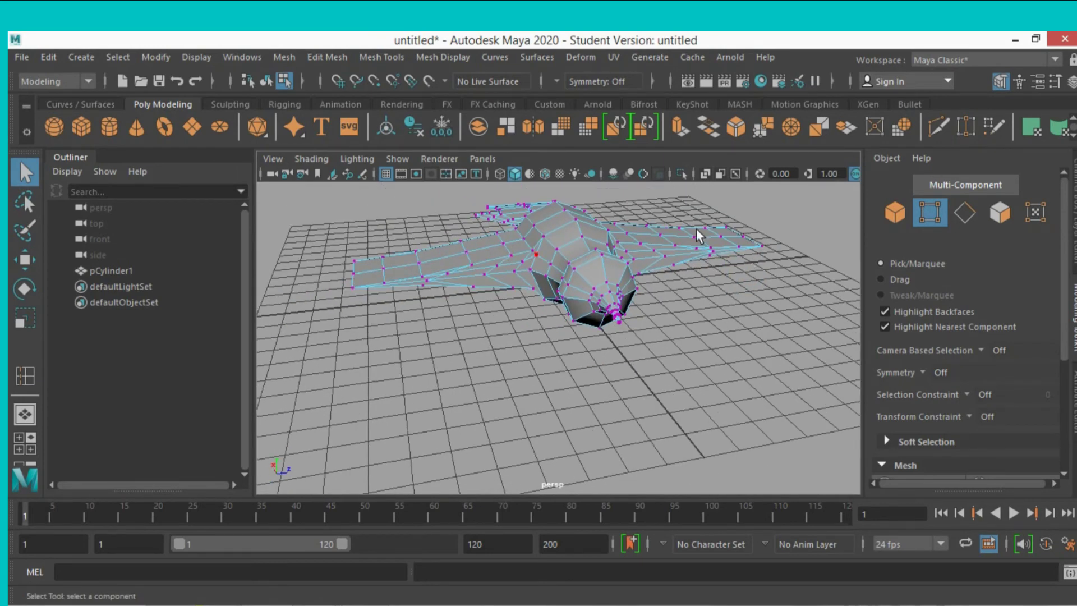
pyautogui.click(965, 209)
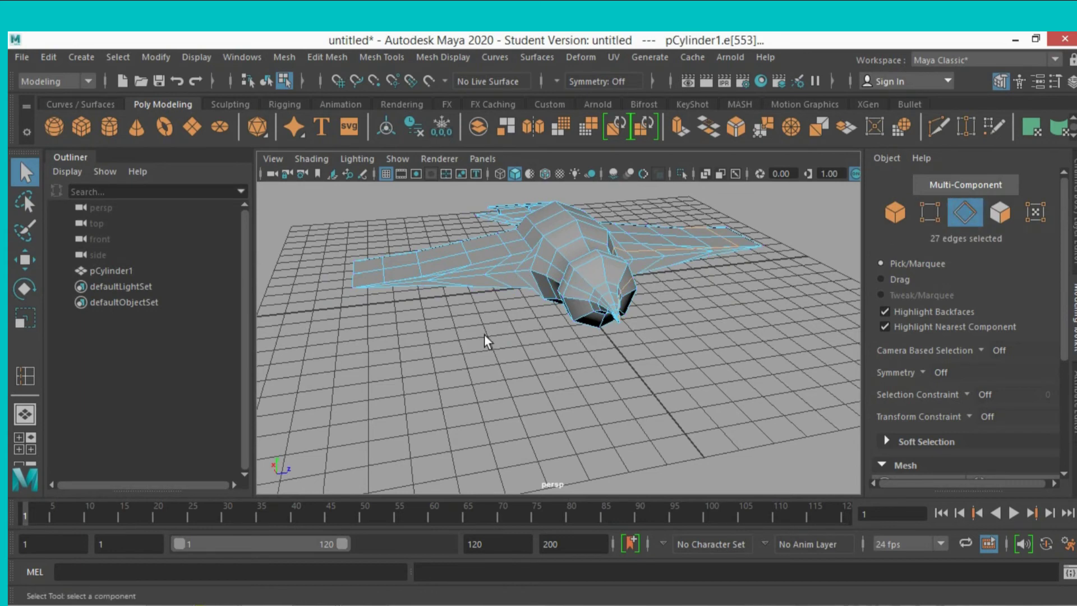
pyautogui.moveTo(486, 341)
pyautogui.keyDown('alt'); pyautogui.mouseDown()
pyautogui.moveTo(473, 377)
pyautogui.moveTo(532, 357)
pyautogui.moveTo(469, 379)
pyautogui.mouseUp(); pyautogui.keyUp('alt')
pyautogui.press('space')
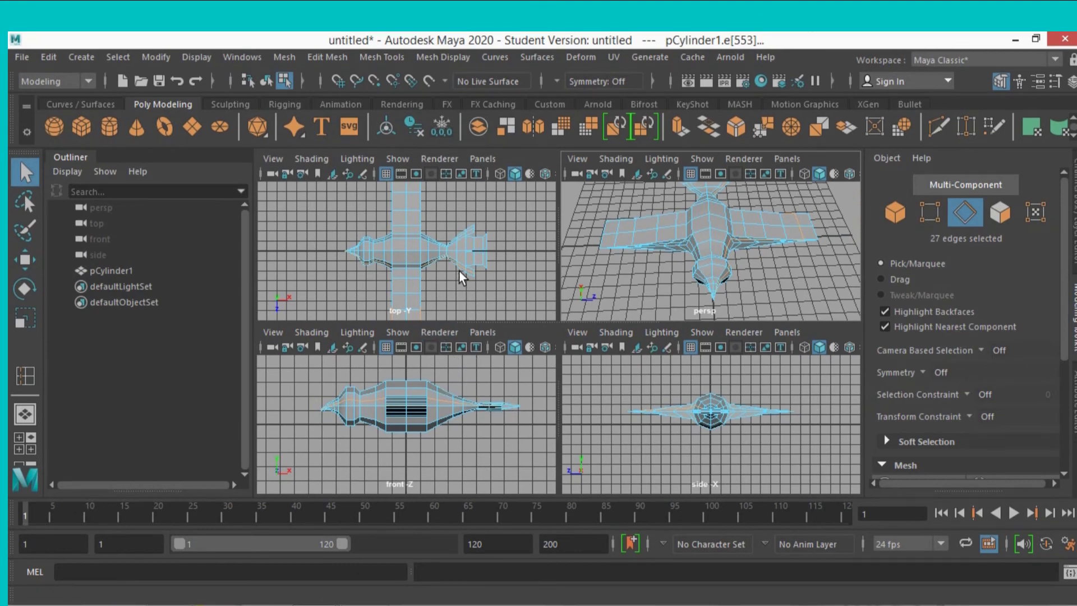
pyautogui.press('space')
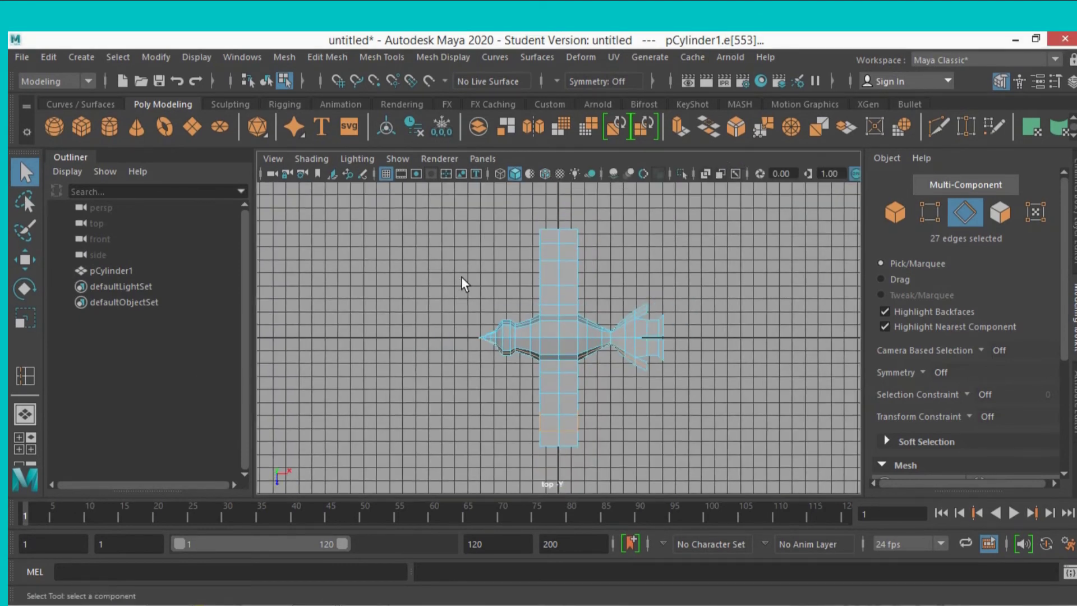
# Rotate pCylinder1 to exactly 90 degrees Rotate Y, finishing in the Select tool.
pyautogui.click(892, 214)
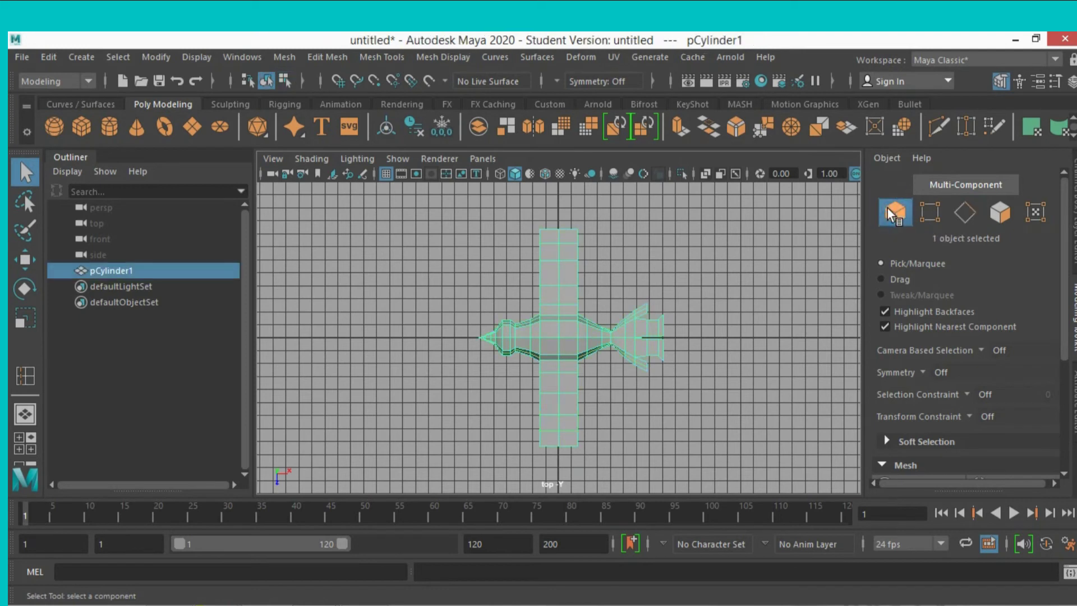
pyautogui.click(24, 290)
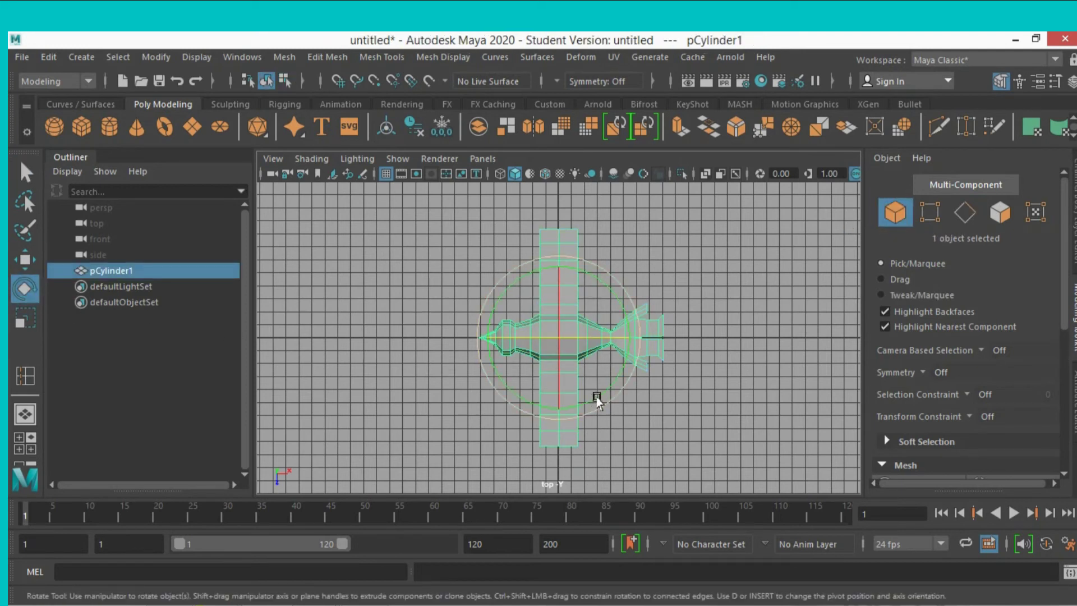
pyautogui.moveTo(593, 401); pyautogui.dragTo(651, 296)
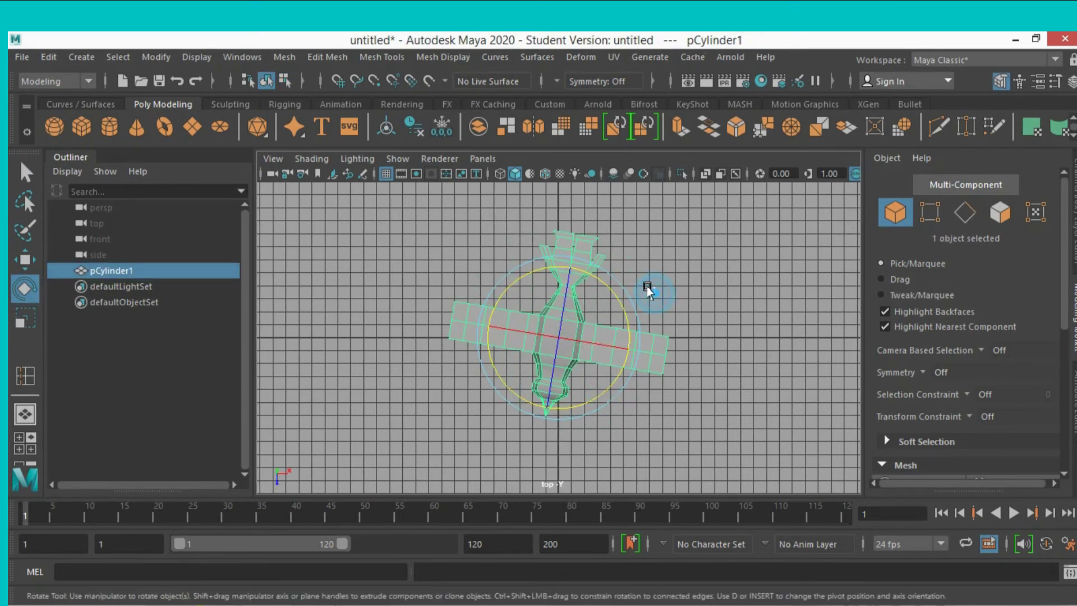
pyautogui.click(648, 292)
pyautogui.click(569, 370)
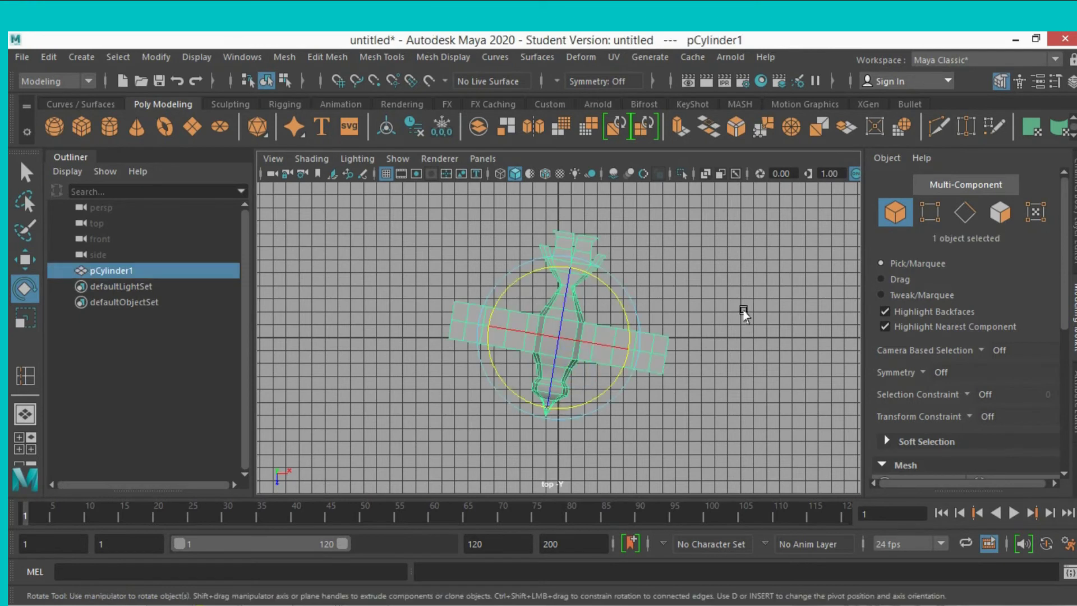
pyautogui.click(1073, 239)
pyautogui.click(1030, 256)
pyautogui.doubleClick(1031, 256)
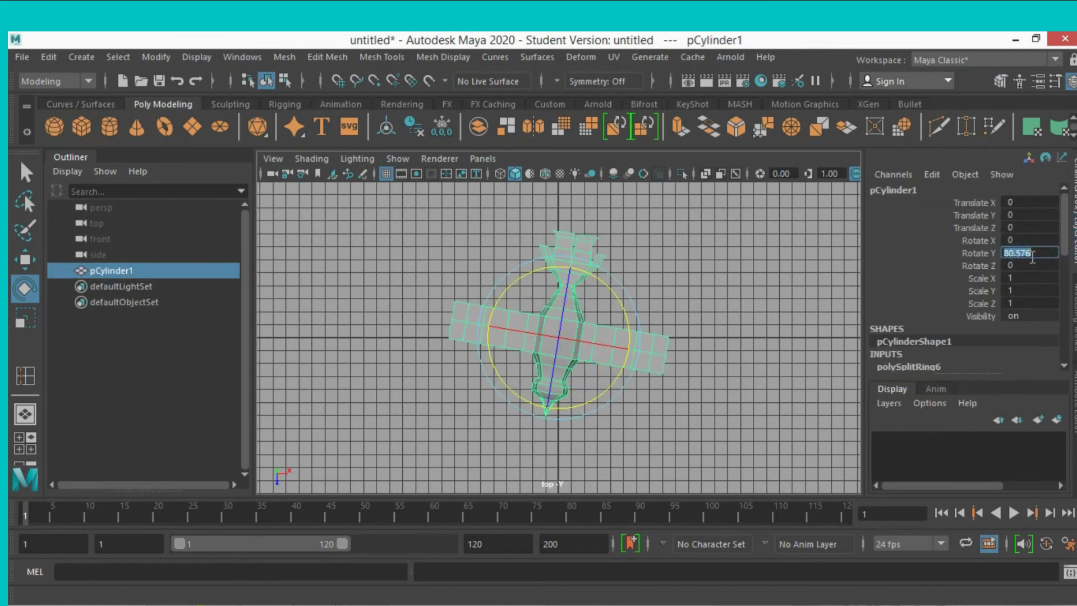
pyautogui.write('90')
pyautogui.press('Return')
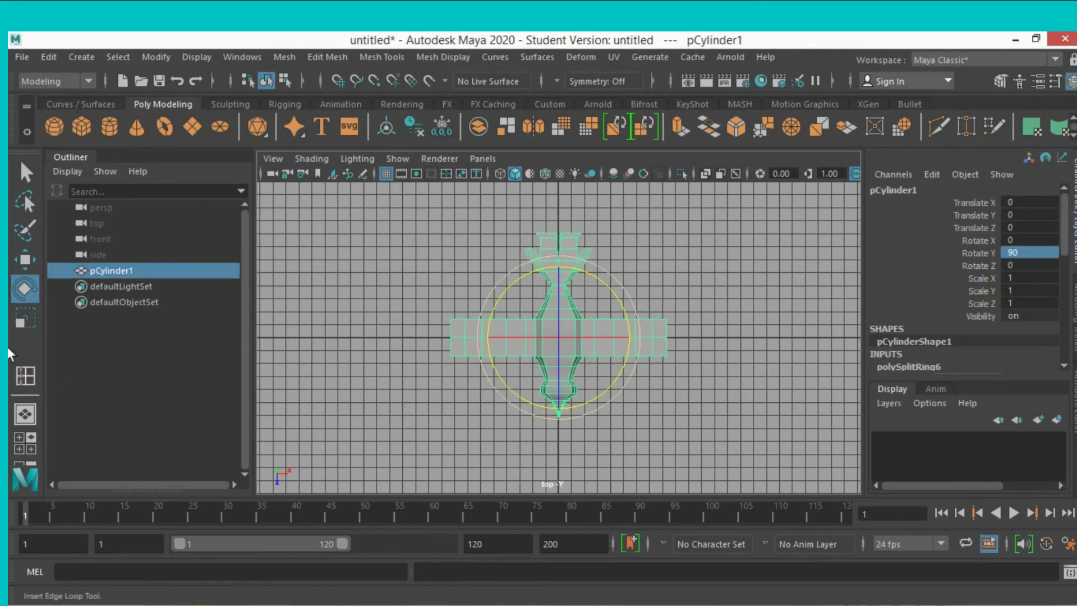
pyautogui.press('q')
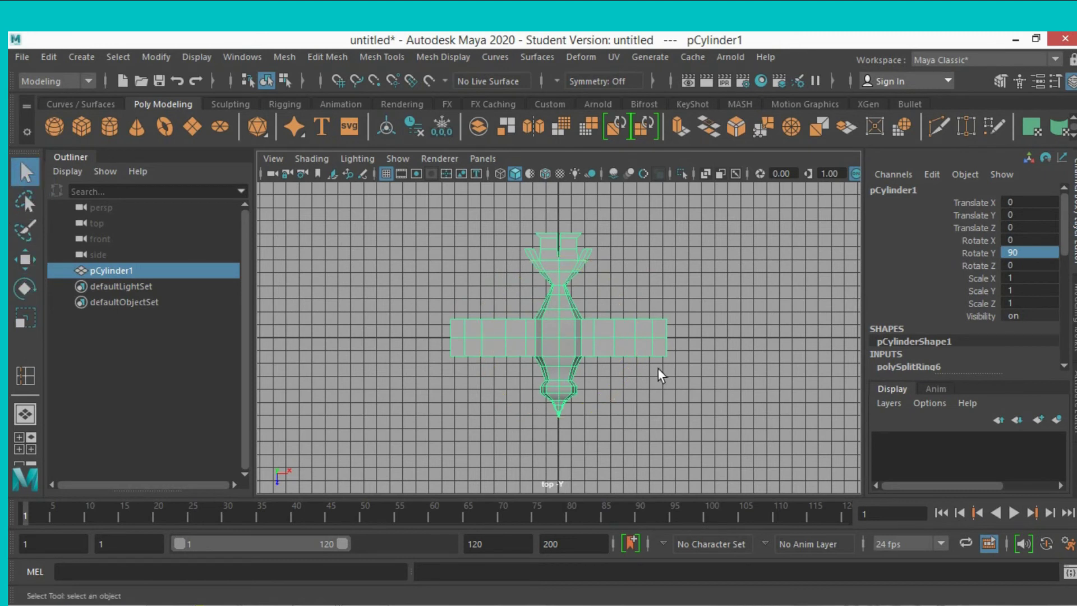
# Try scaling the right wing-tip vertices, check the views, then undo the scaling.
pyautogui.click(1001, 79)
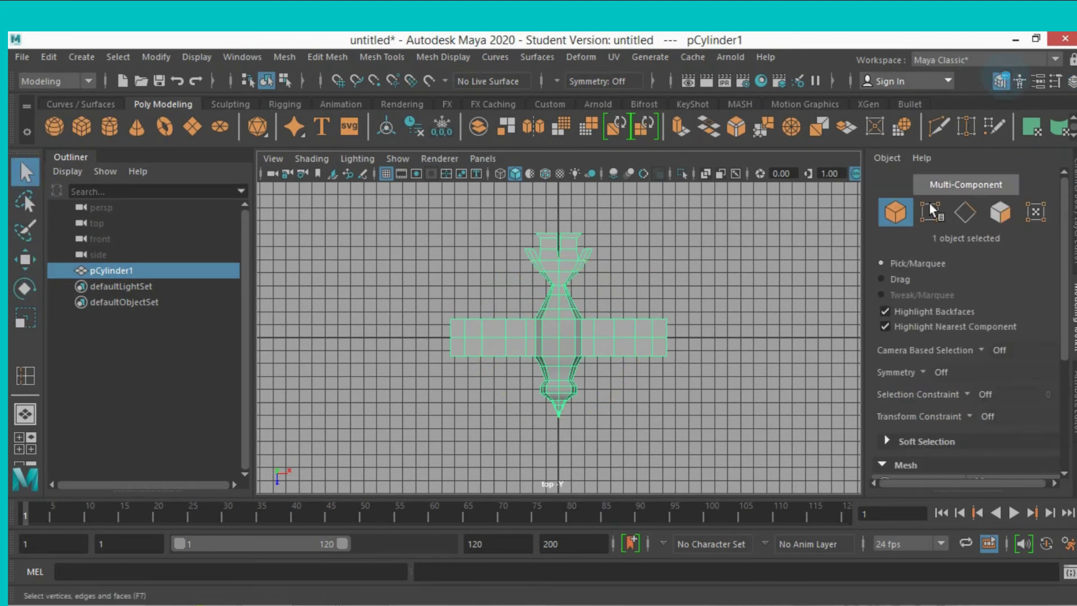
pyautogui.click(928, 212)
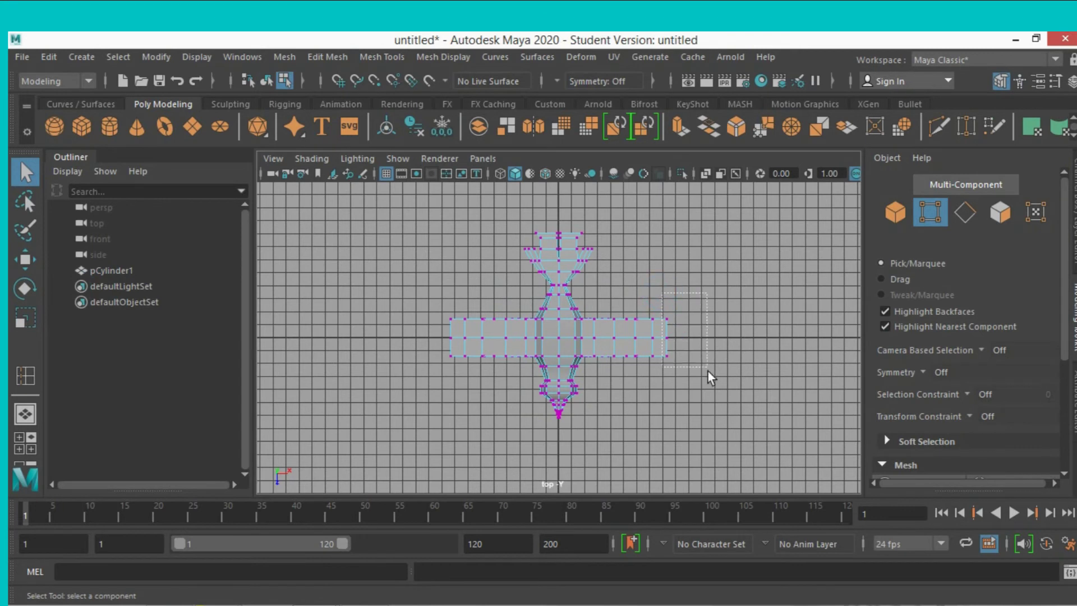
pyautogui.moveTo(707, 369); pyautogui.dragTo(716, 385)
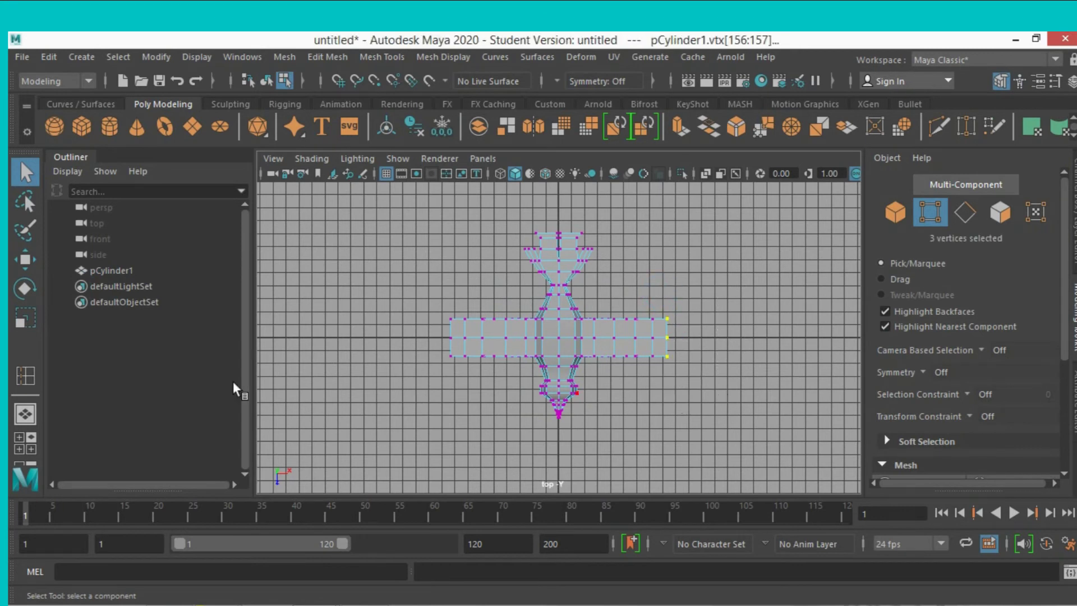
pyautogui.click(30, 320)
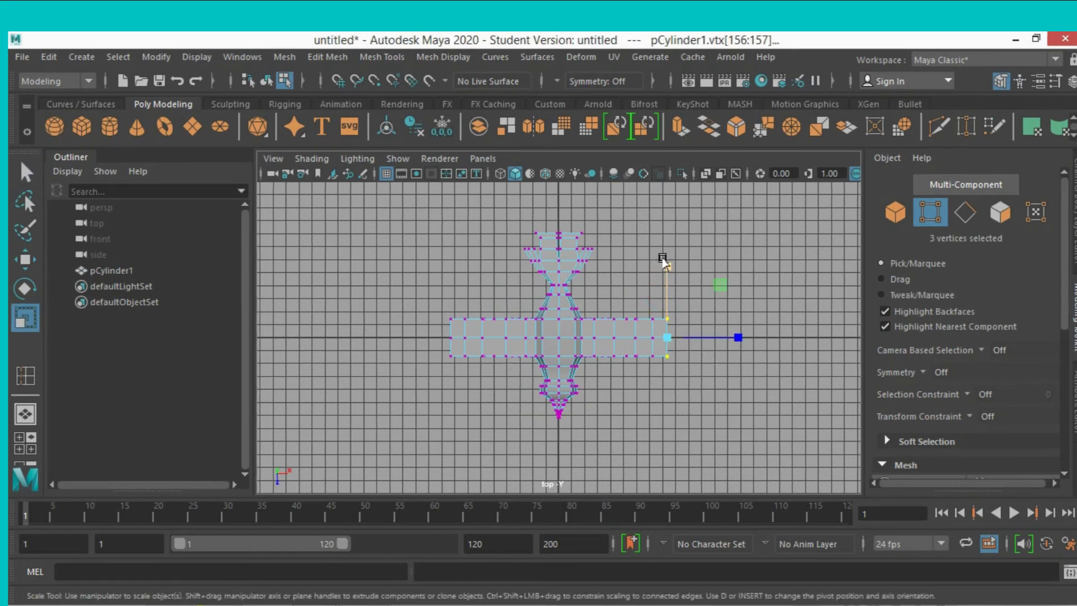
pyautogui.moveTo(665, 268); pyautogui.dragTo(663, 293)
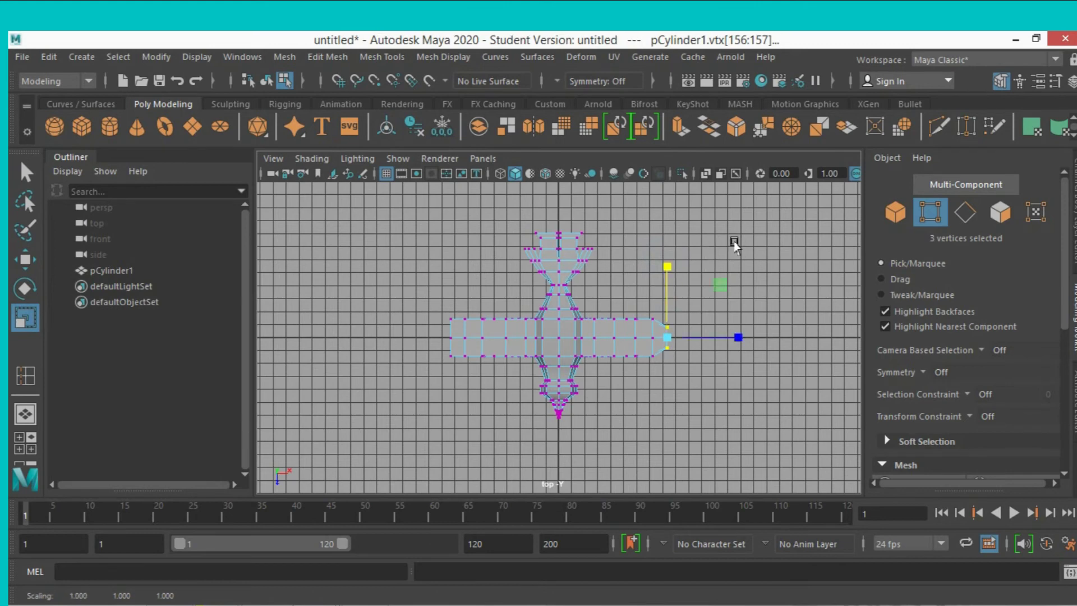
pyautogui.press('space')
pyautogui.press('space')
pyautogui.scroll(-5, 725, 314)
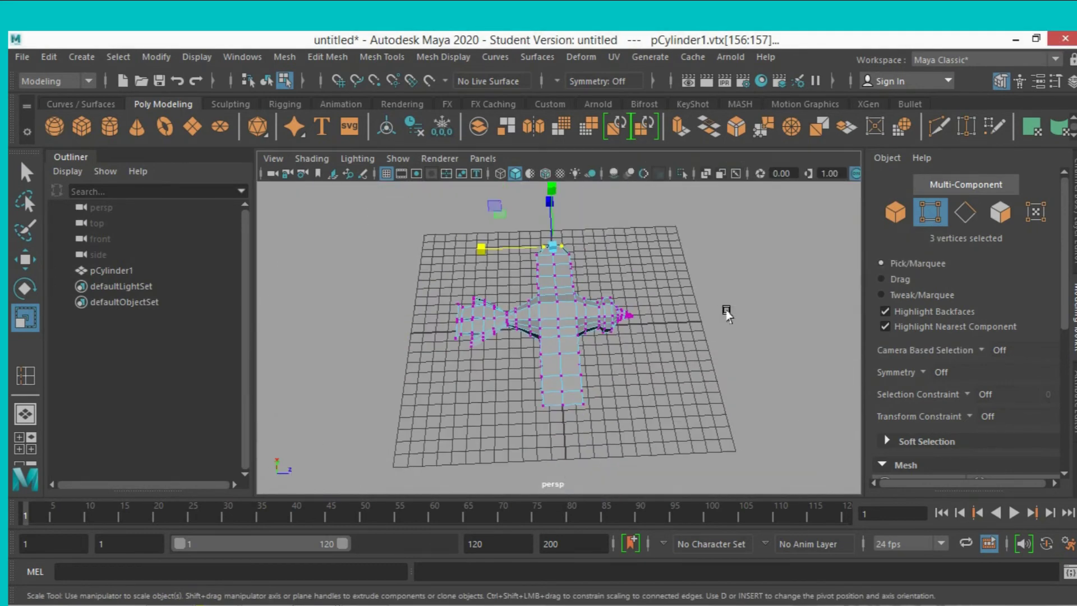
pyautogui.moveTo(754, 305)
pyautogui.keyDown('alt'); pyautogui.mouseDown()
pyautogui.moveTo(516, 240)
pyautogui.moveTo(584, 329)
pyautogui.moveTo(577, 322)
pyautogui.mouseUp(); pyautogui.keyUp('alt')
pyautogui.press('space')
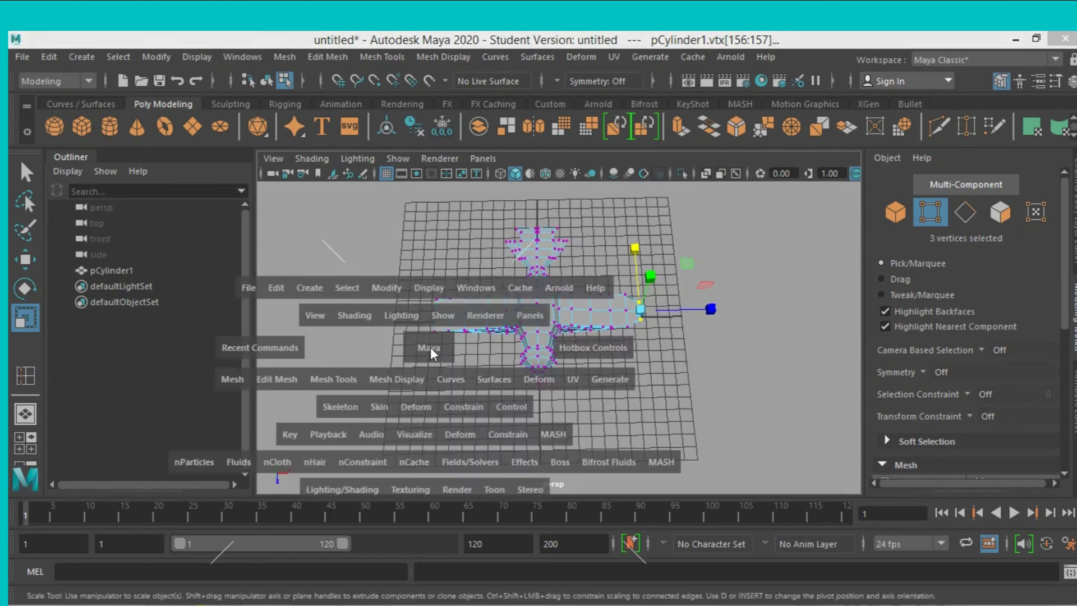
pyautogui.press('space')
pyautogui.press('space')
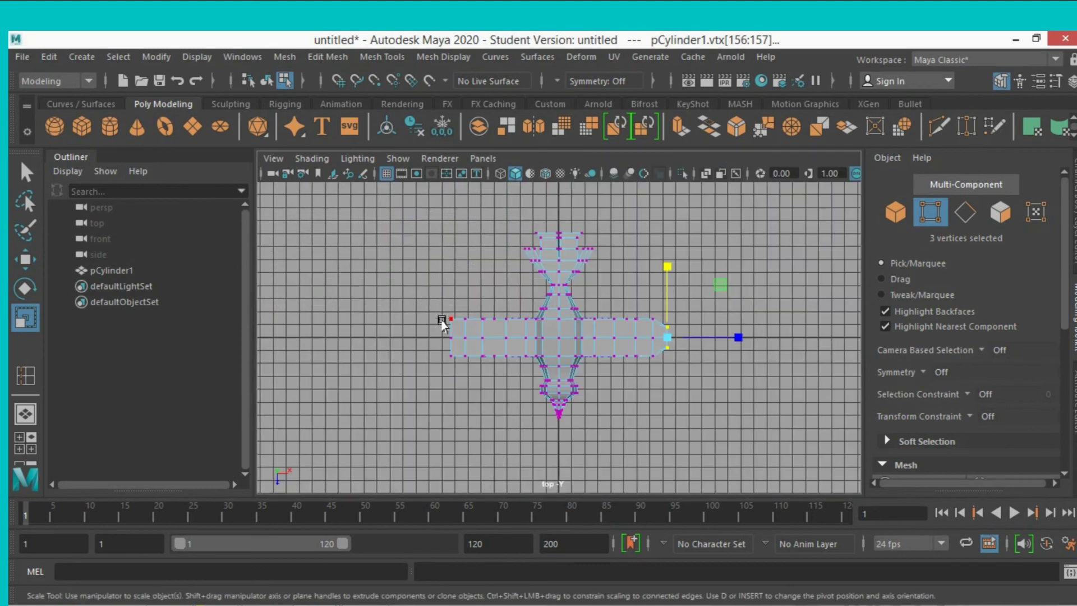
pyautogui.hotkey('ctrl', 'z')
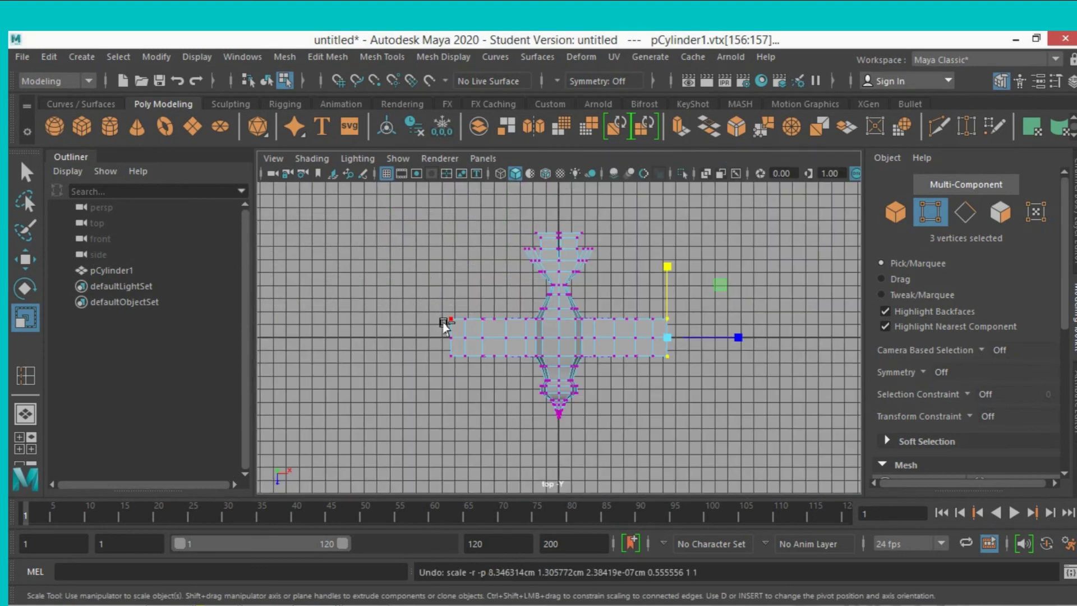
# Select the vertex columns at both wing tips and scale them to 0.5 vertically.
pyautogui.moveTo(427, 294); pyautogui.dragTo(463, 405)
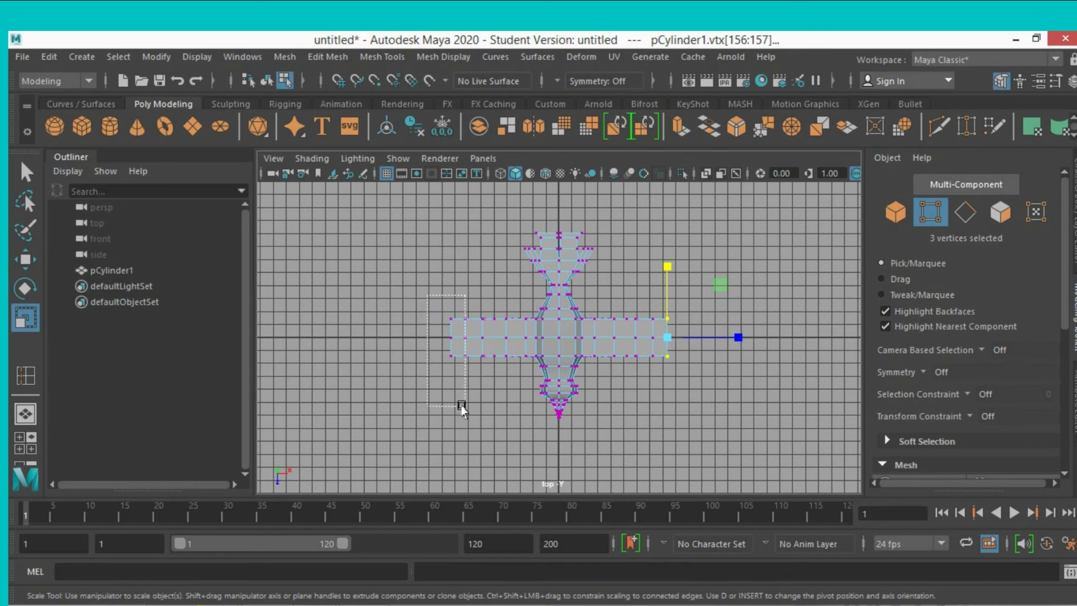
pyautogui.keyDown('shift'); pyautogui.moveTo(462, 406); pyautogui.dragTo(470, 410); pyautogui.keyUp('shift')
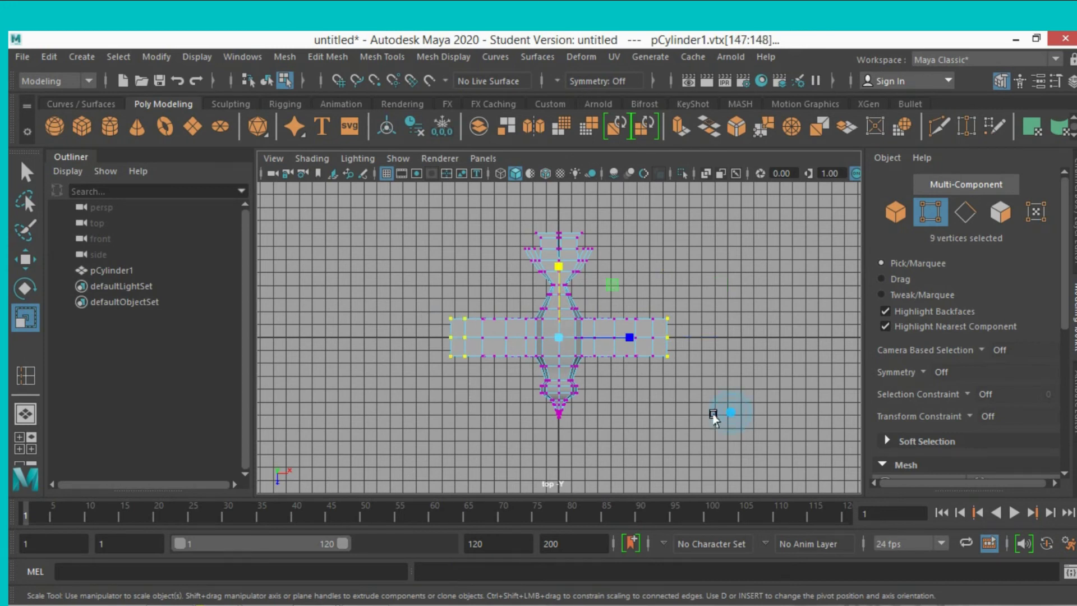
pyautogui.moveTo(707, 413); pyautogui.dragTo(647, 270)
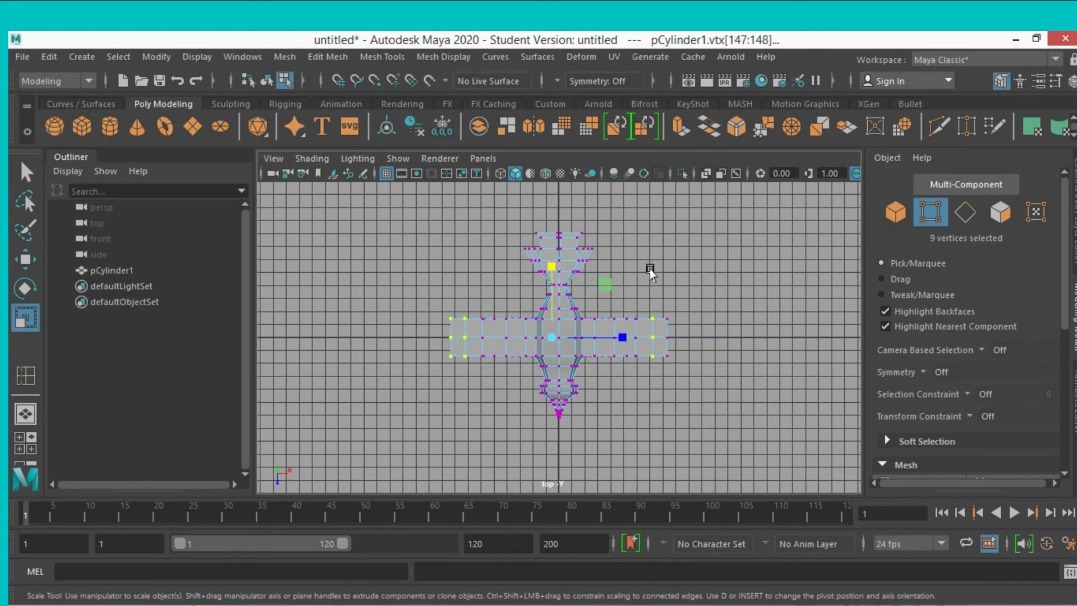
pyautogui.moveTo(718, 389); pyautogui.dragTo(660, 296)
pyautogui.moveTo(555, 263); pyautogui.dragTo(553, 303)
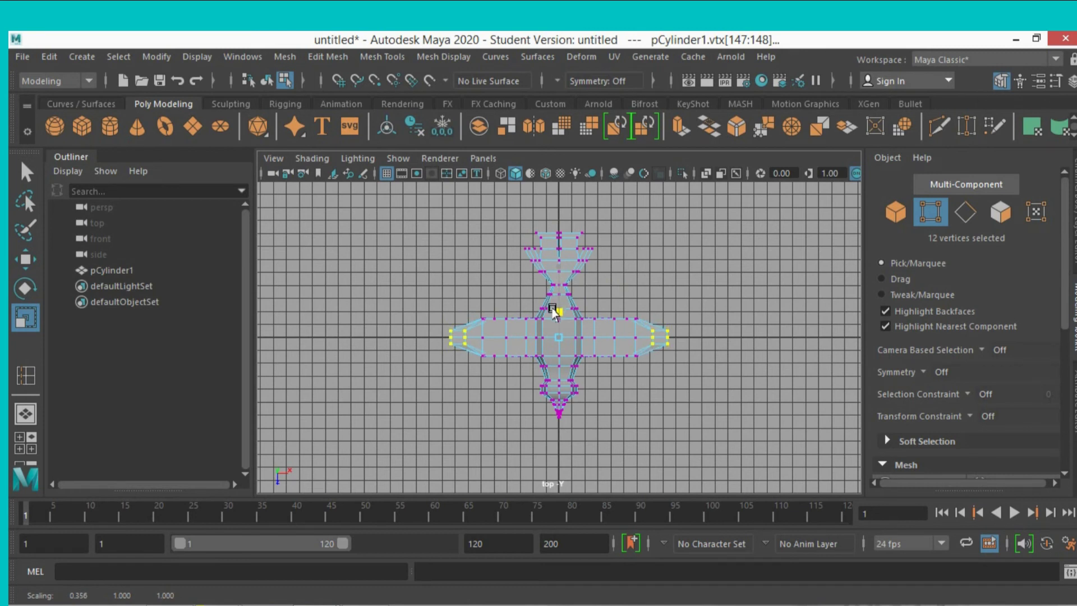
pyautogui.moveTo(554, 313); pyautogui.dragTo(551, 310)
pyautogui.scroll(2, 551, 308)
pyautogui.scroll(2, 547, 309)
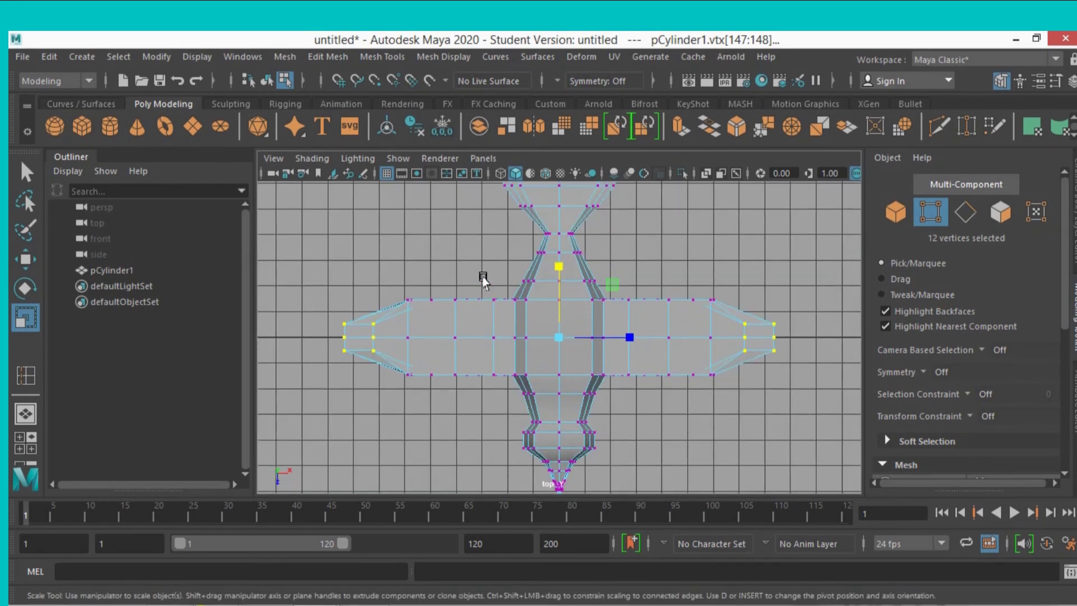
pyautogui.scroll(2, 488, 283)
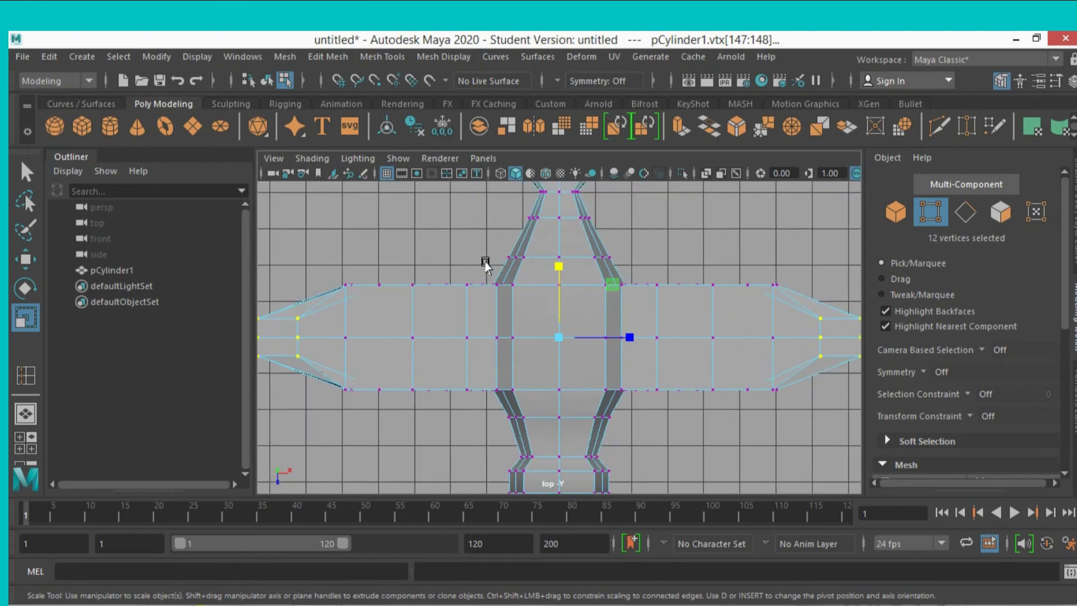
# Scale the inner vertex columns of both wings vertically to about 0.689.
pyautogui.moveTo(453, 266); pyautogui.dragTo(471, 420)
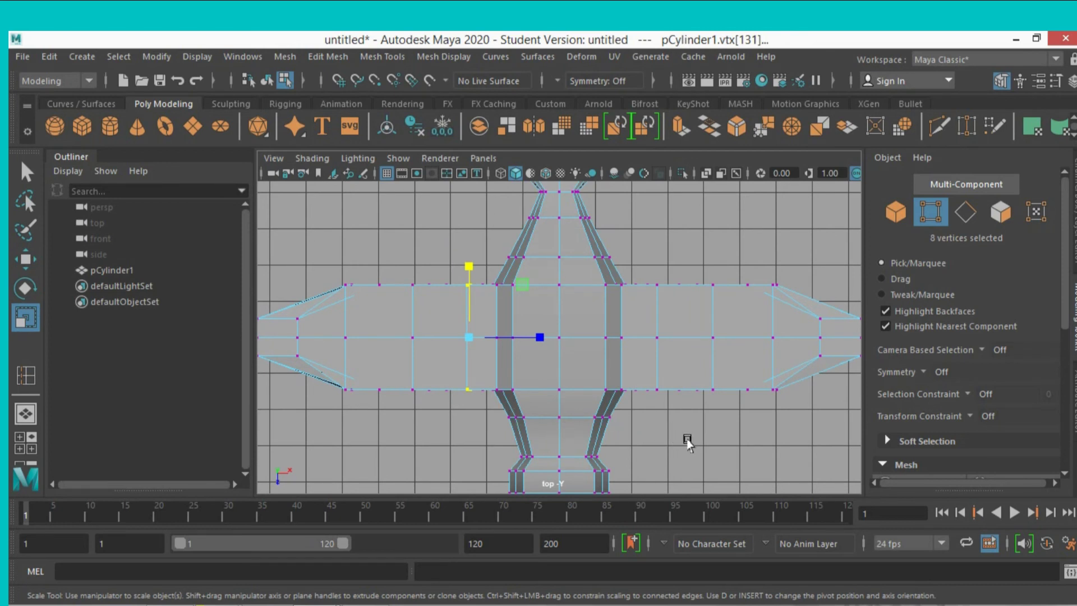
pyautogui.moveTo(691, 437); pyautogui.dragTo(636, 260)
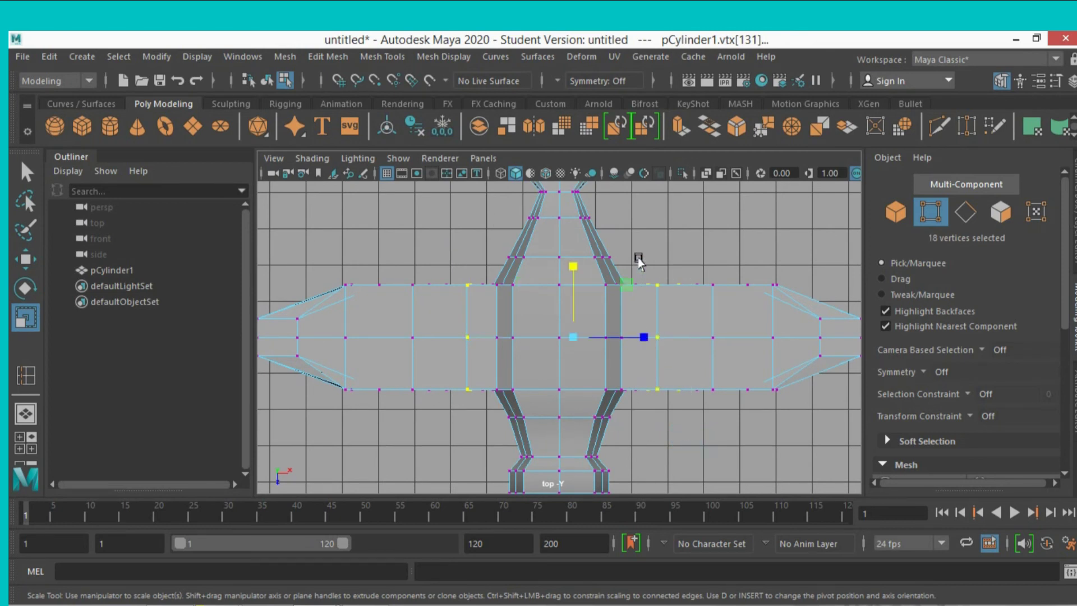
pyautogui.moveTo(573, 267); pyautogui.dragTo(572, 286)
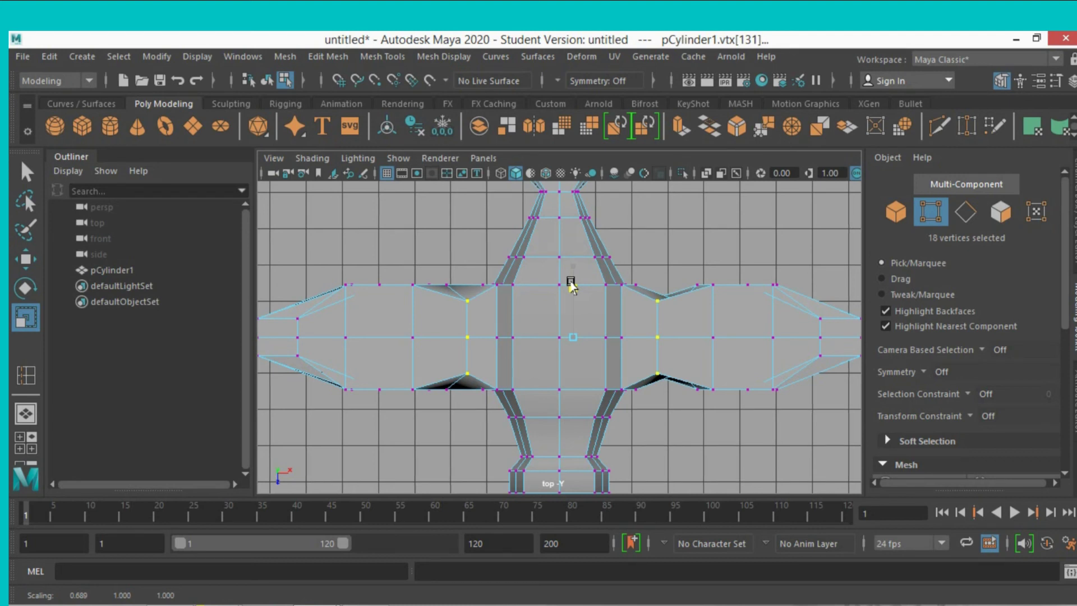
pyautogui.click(27, 171)
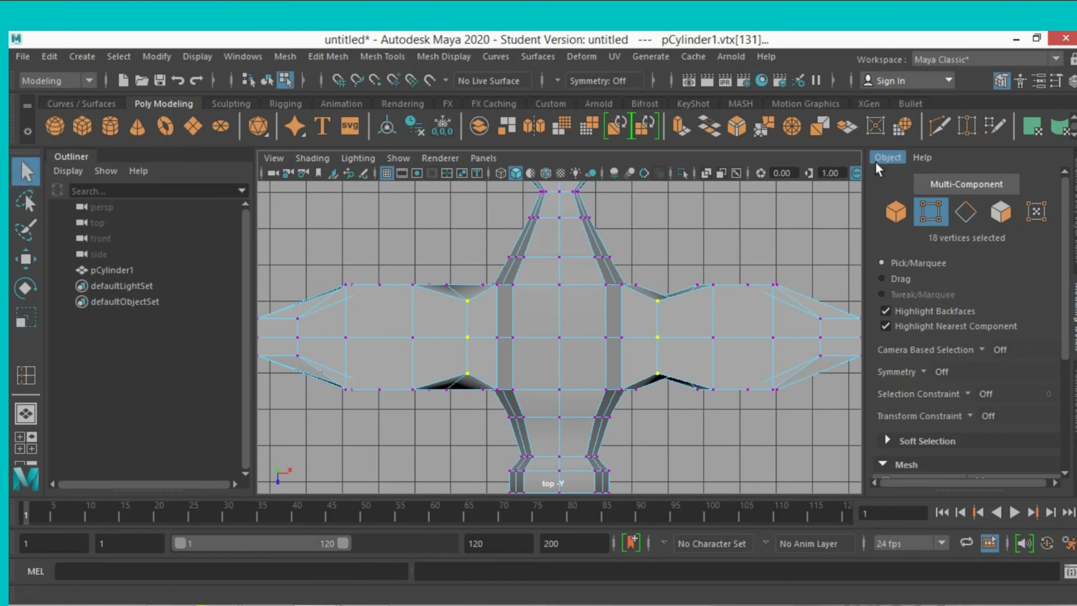
pyautogui.click(888, 211)
pyautogui.scroll(-3, 697, 305)
pyautogui.scroll(-3, 701, 302)
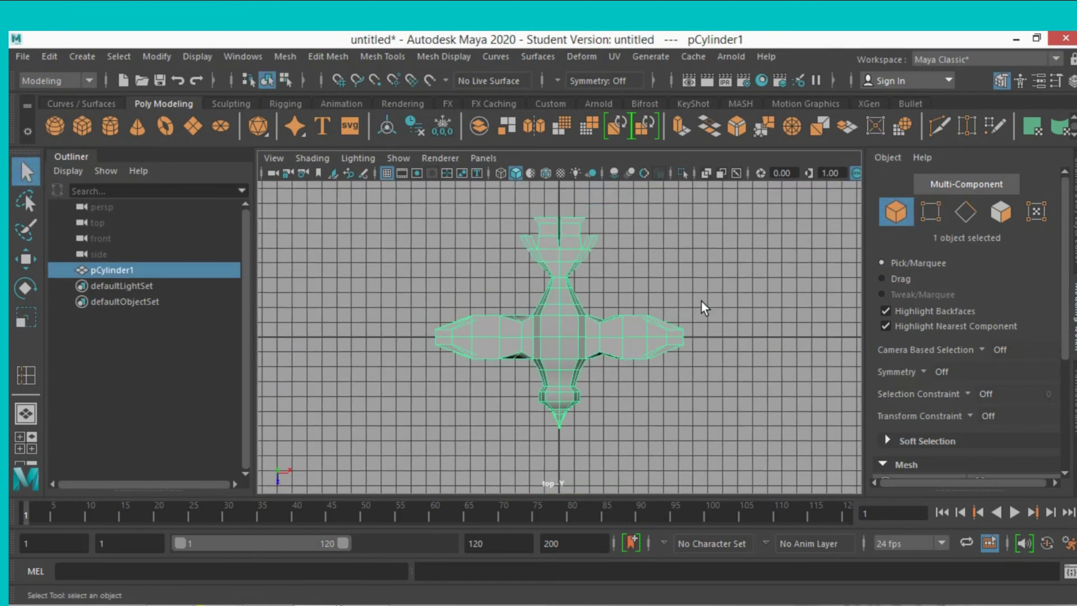
pyautogui.press('space')
pyautogui.press('space')
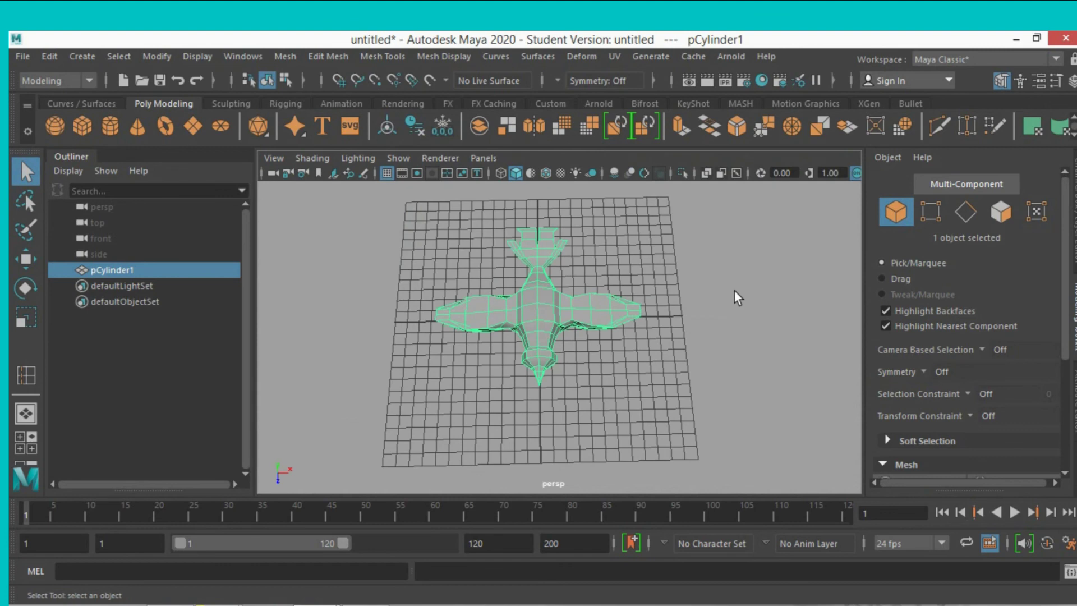
pyautogui.moveTo(735, 290)
pyautogui.keyDown('alt'); pyautogui.mouseDown()
pyautogui.moveTo(690, 301)
pyautogui.moveTo(492, 276)
pyautogui.moveTo(524, 293)
pyautogui.moveTo(572, 282)
pyautogui.moveTo(532, 284)
pyautogui.moveTo(559, 328)
pyautogui.mouseUp(); pyautogui.keyUp('alt')
pyautogui.keyDown('alt'); pyautogui.moveTo(558, 329); pyautogui.dragTo(514, 279, button='right'); pyautogui.keyUp('alt')
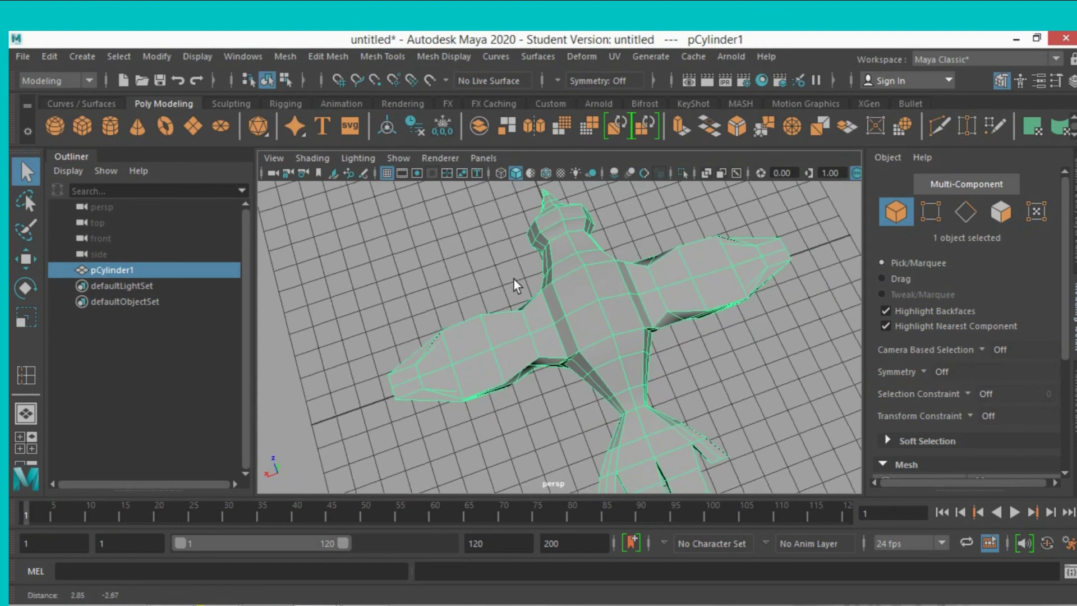
pyautogui.moveTo(514, 279)
pyautogui.keyDown('alt'); pyautogui.mouseDown()
pyautogui.moveTo(540, 301)
pyautogui.moveTo(528, 313)
pyautogui.moveTo(527, 269)
pyautogui.moveTo(678, 251)
pyautogui.mouseUp(); pyautogui.keyUp('alt')
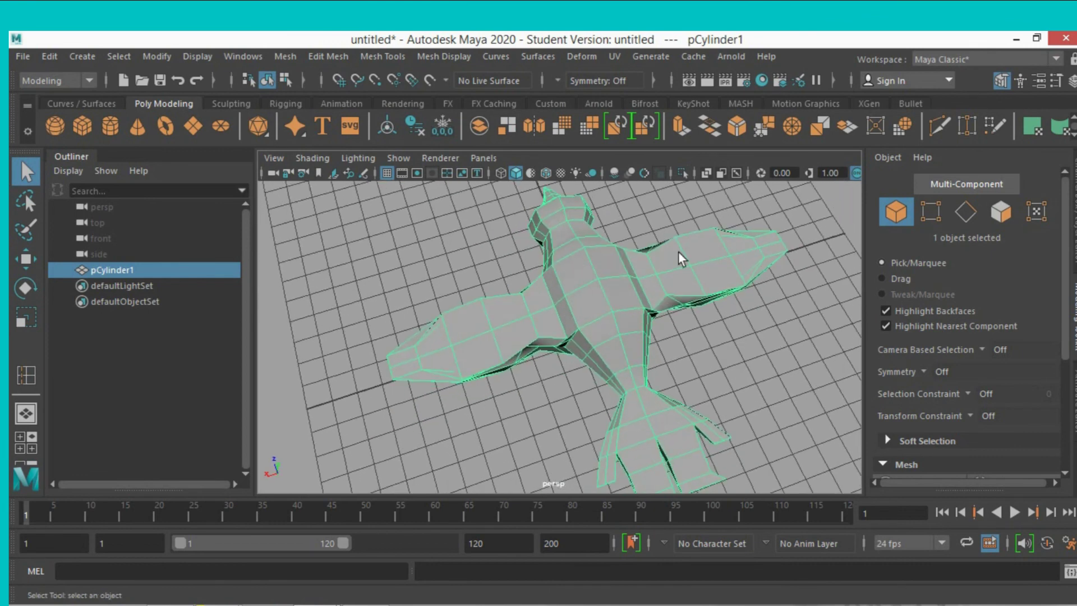
pyautogui.click(795, 343)
pyautogui.scroll(-5, 794, 343)
pyautogui.moveTo(794, 343)
pyautogui.keyDown('alt'); pyautogui.mouseDown()
pyautogui.moveTo(805, 314)
pyautogui.moveTo(763, 339)
pyautogui.mouseUp(); pyautogui.keyUp('alt')
pyautogui.scroll(5, 763, 336)
pyautogui.scroll(-3, 758, 319)
pyautogui.scroll(3, 760, 315)
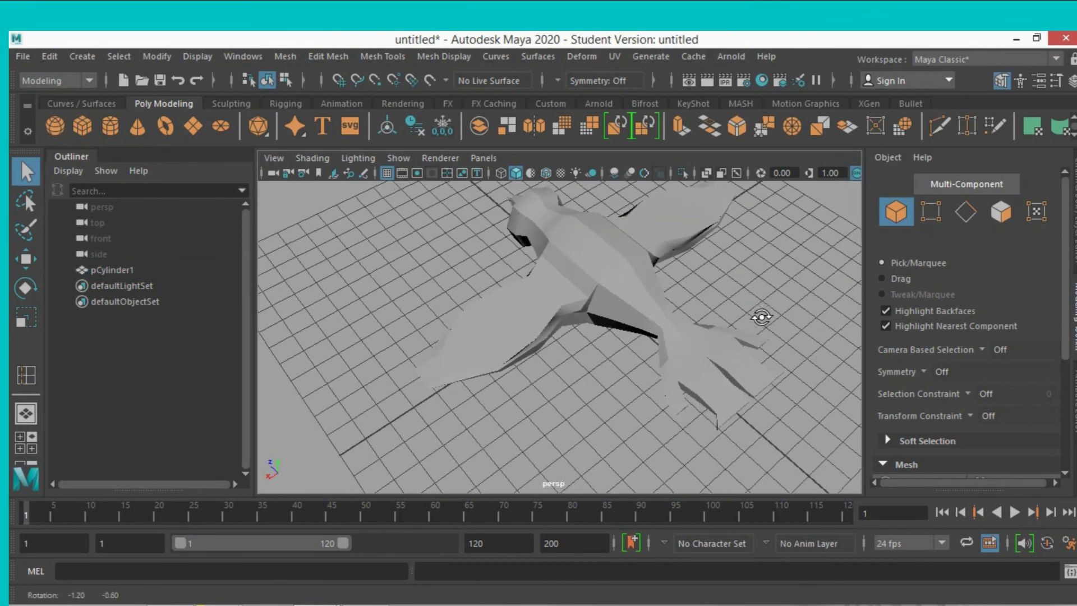
pyautogui.scroll(1, 757, 311)
pyautogui.click(621, 276)
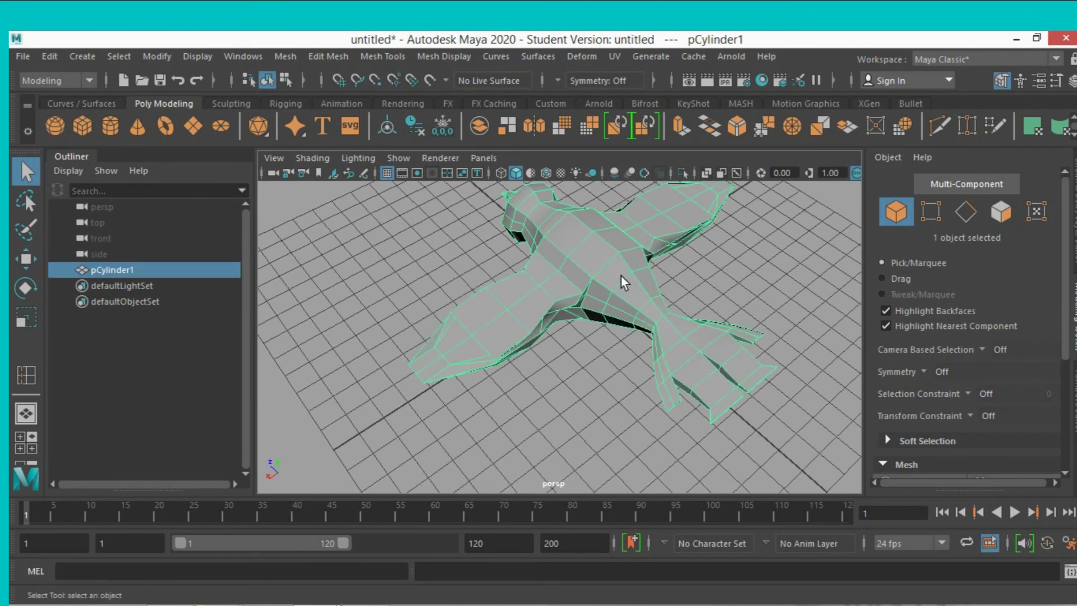
pyautogui.press('3')
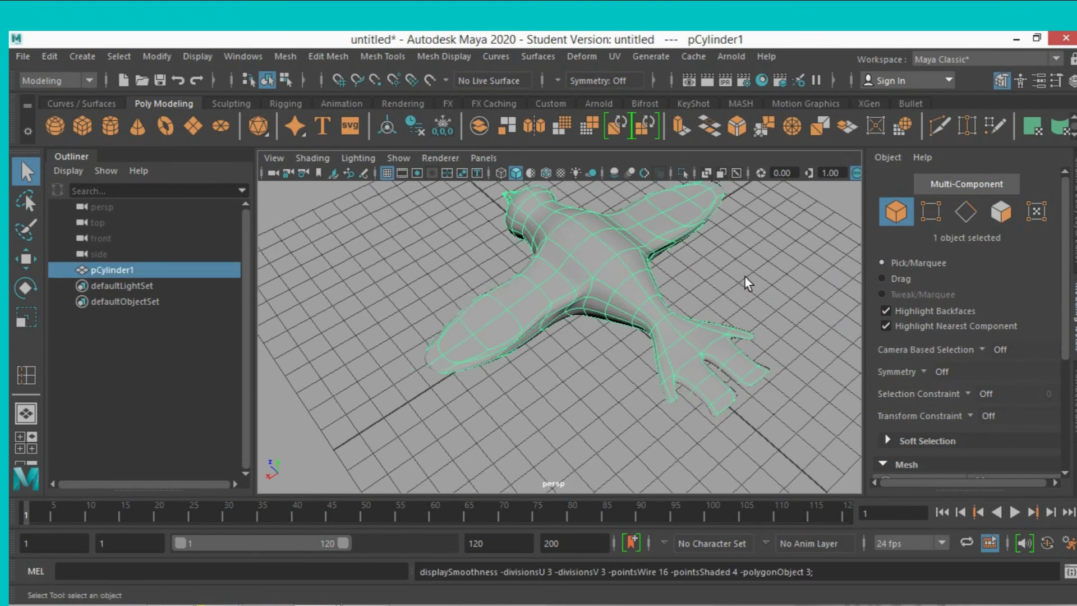
pyautogui.click(763, 292)
pyautogui.scroll(-3, 763, 293)
pyautogui.click(618, 308)
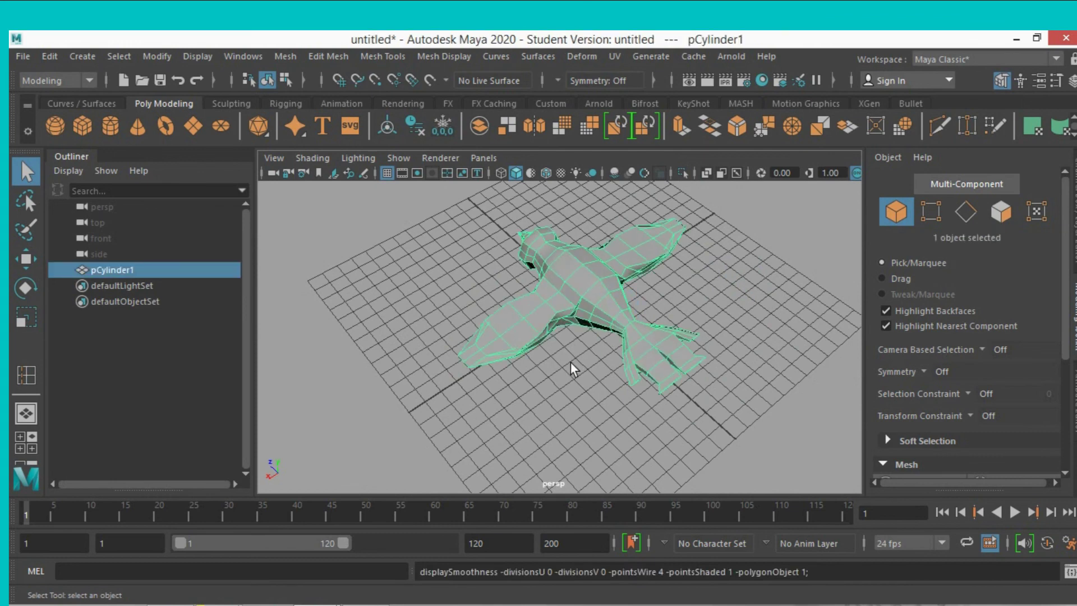
pyautogui.press('1')
pyautogui.scroll(3, 571, 363)
pyautogui.scroll(2, 608, 365)
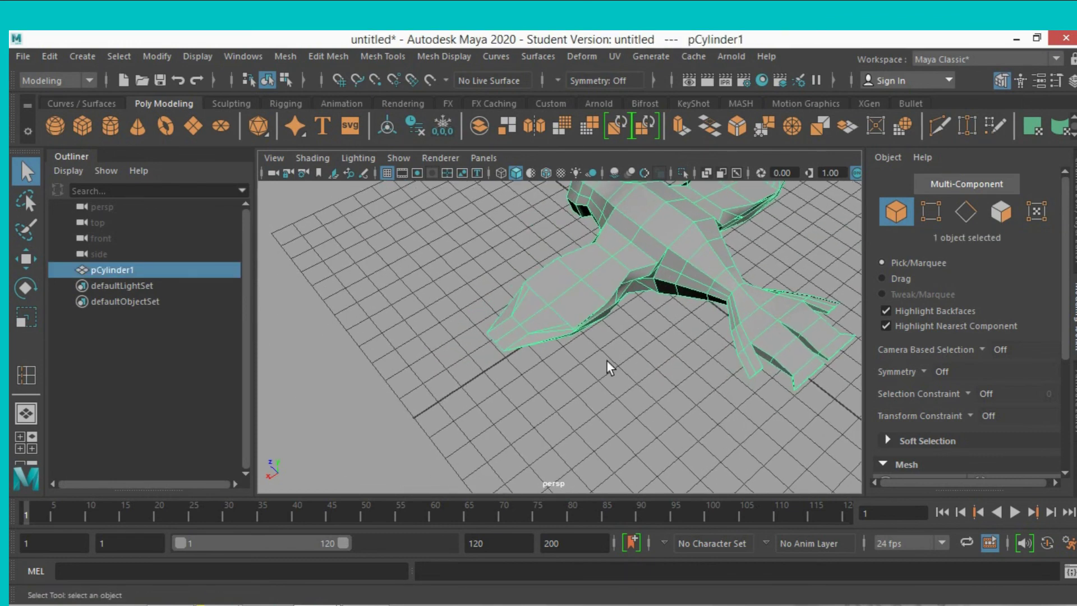
pyautogui.scroll(2, 593, 370)
pyautogui.keyDown('alt'); pyautogui.moveTo(593, 370); pyautogui.dragTo(522, 389); pyautogui.keyUp('alt')
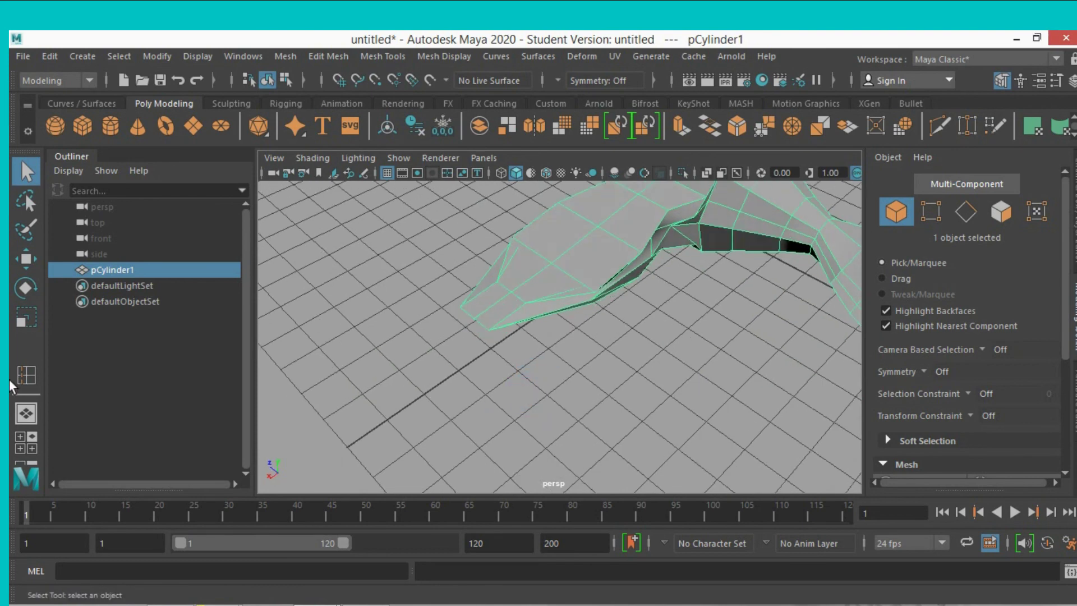
# Insert one more edge loop around the bird and inspect its tail from above.
pyautogui.click(26, 374)
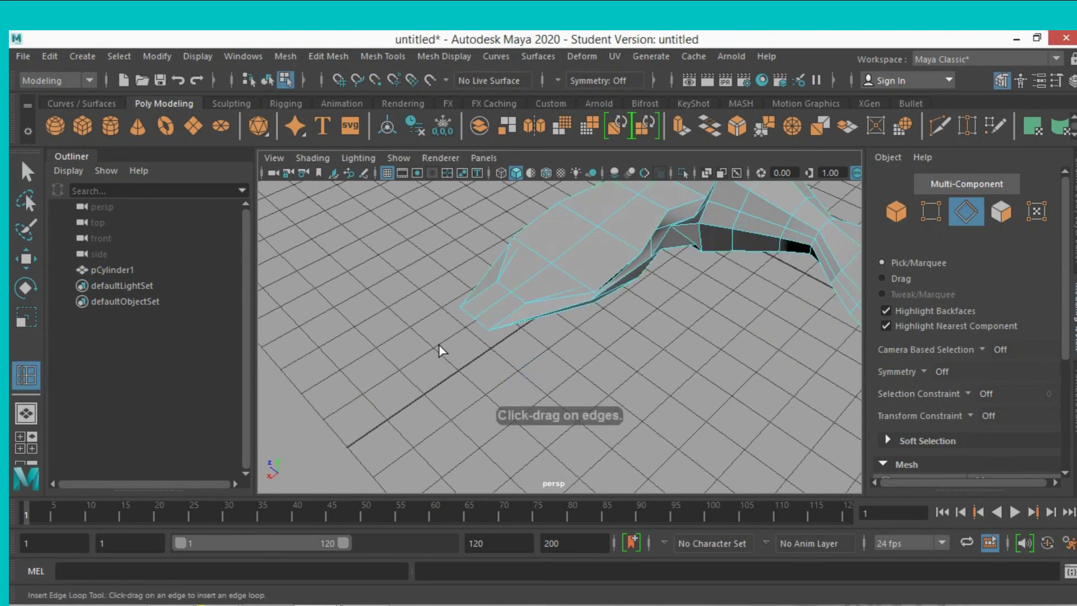
pyautogui.click(482, 317)
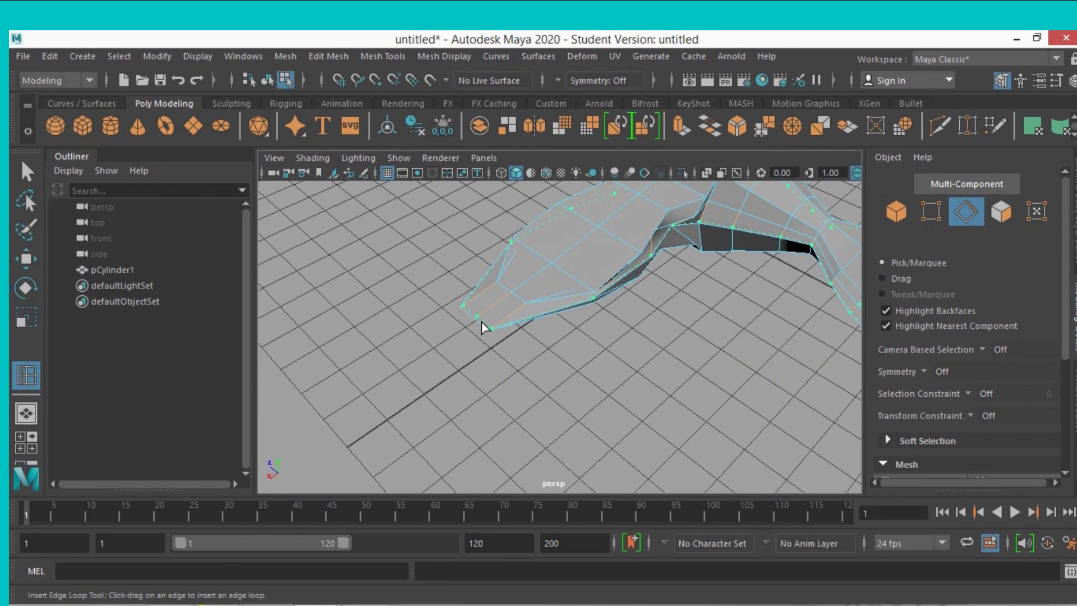
pyautogui.moveTo(481, 321)
pyautogui.keyDown('alt'); pyautogui.mouseDown()
pyautogui.moveTo(678, 364)
pyautogui.moveTo(589, 405)
pyautogui.mouseUp(); pyautogui.keyUp('alt')
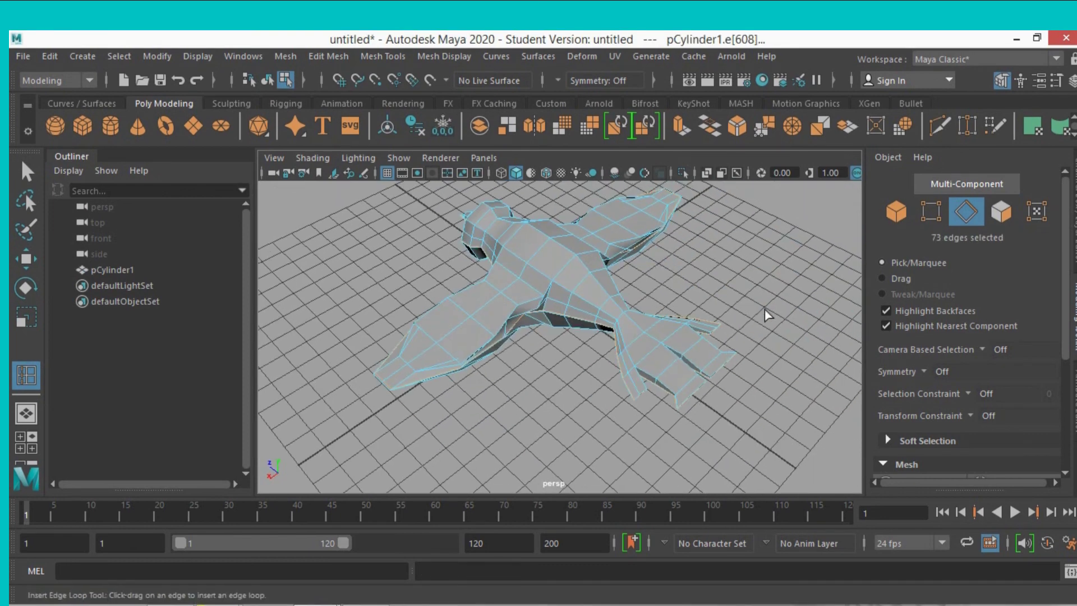
pyautogui.keyDown('alt'); pyautogui.moveTo(779, 300); pyautogui.dragTo(580, 325); pyautogui.keyUp('alt')
pyautogui.keyDown('alt'); pyautogui.moveTo(579, 325); pyautogui.dragTo(615, 339, button='middle'); pyautogui.keyUp('alt')
pyautogui.scroll(5, 601, 293)
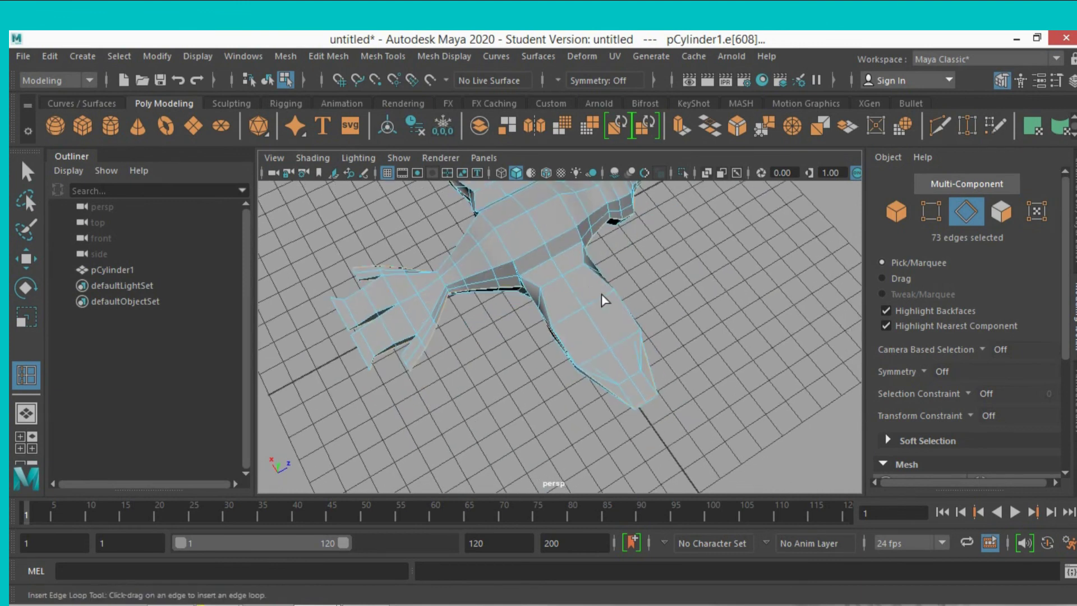
pyautogui.scroll(3, 607, 298)
pyautogui.moveTo(608, 298)
pyautogui.keyDown('alt'); pyautogui.mouseDown(button='middle')
pyautogui.moveTo(663, 285)
pyautogui.moveTo(656, 335)
pyautogui.mouseUp(button='middle'); pyautogui.keyUp('alt')
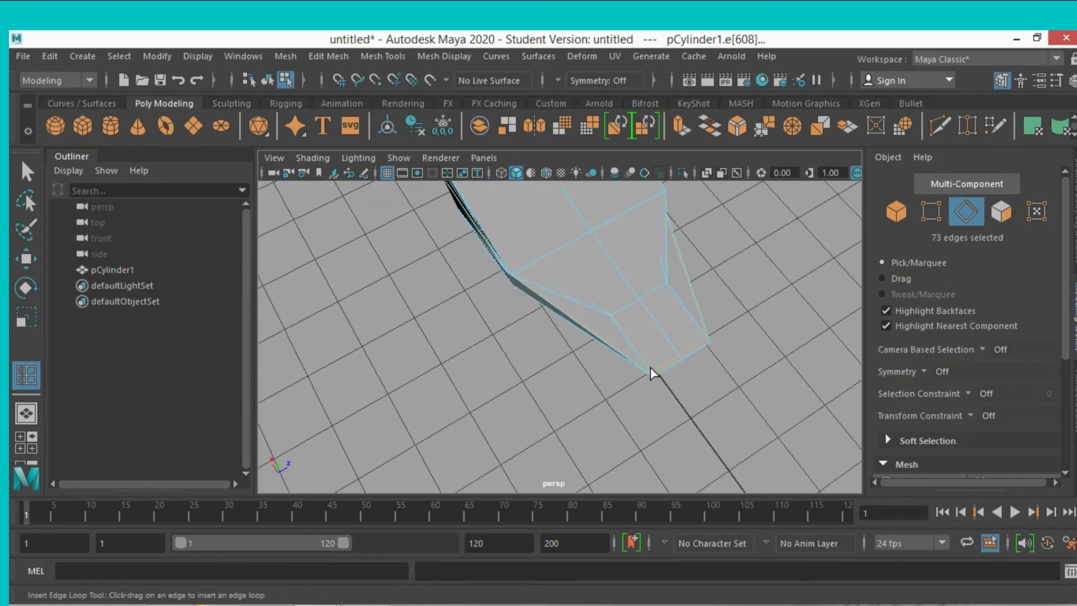
pyautogui.click(26, 172)
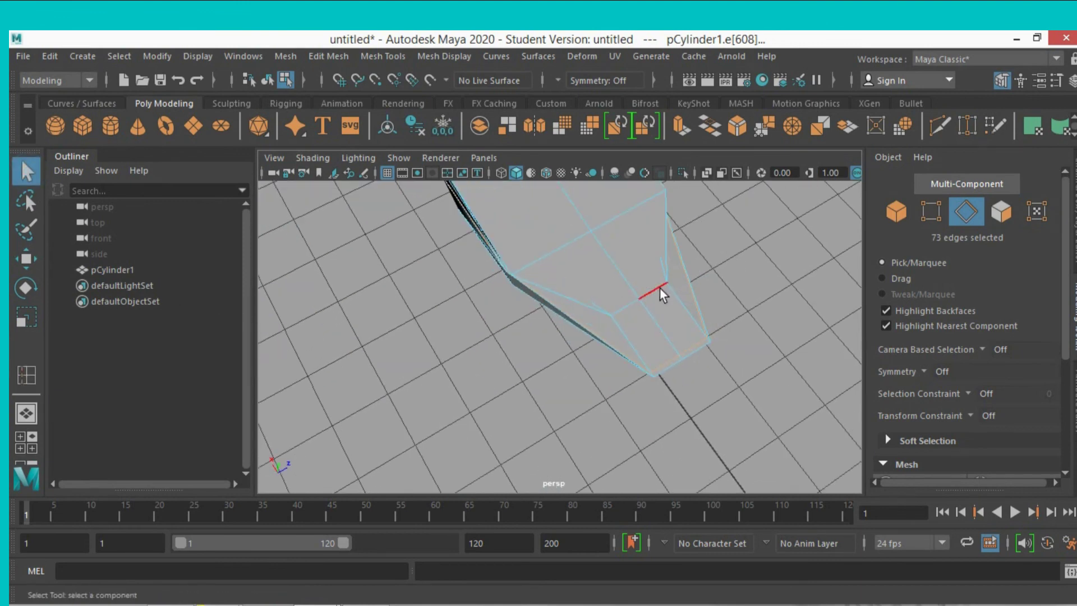
pyautogui.scroll(-3, 660, 288)
pyautogui.scroll(-5, 668, 294)
pyautogui.keyDown('alt'); pyautogui.moveTo(598, 314); pyautogui.dragTo(722, 331); pyautogui.keyUp('alt')
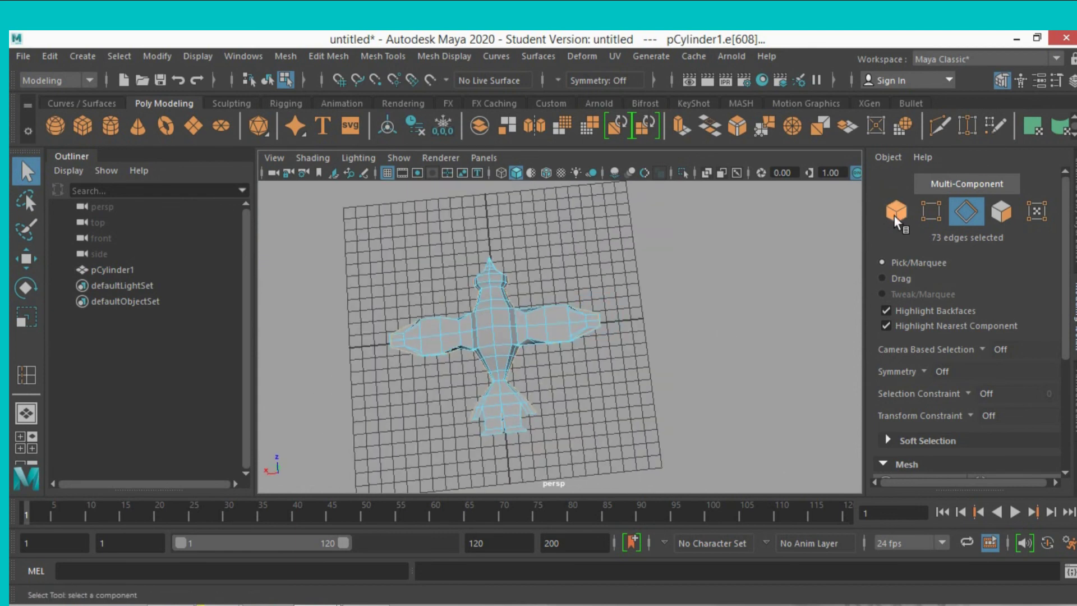
# Select the whole bird and delete its construction history.
pyautogui.press('F8')
pyautogui.click(649, 322)
pyautogui.click(508, 344)
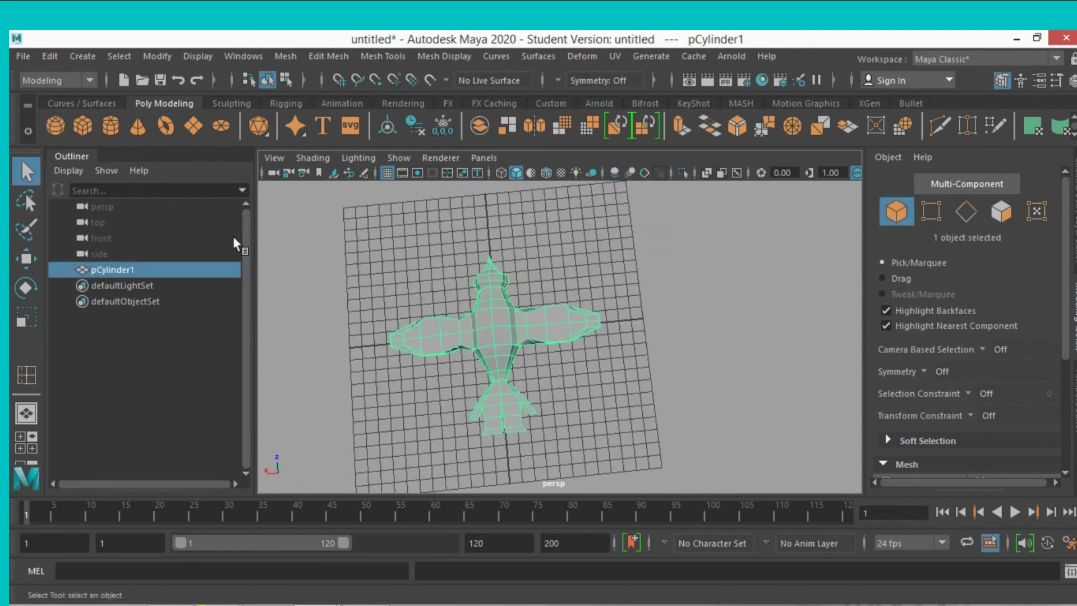
pyautogui.click(50, 56)
pyautogui.moveTo(94, 243)
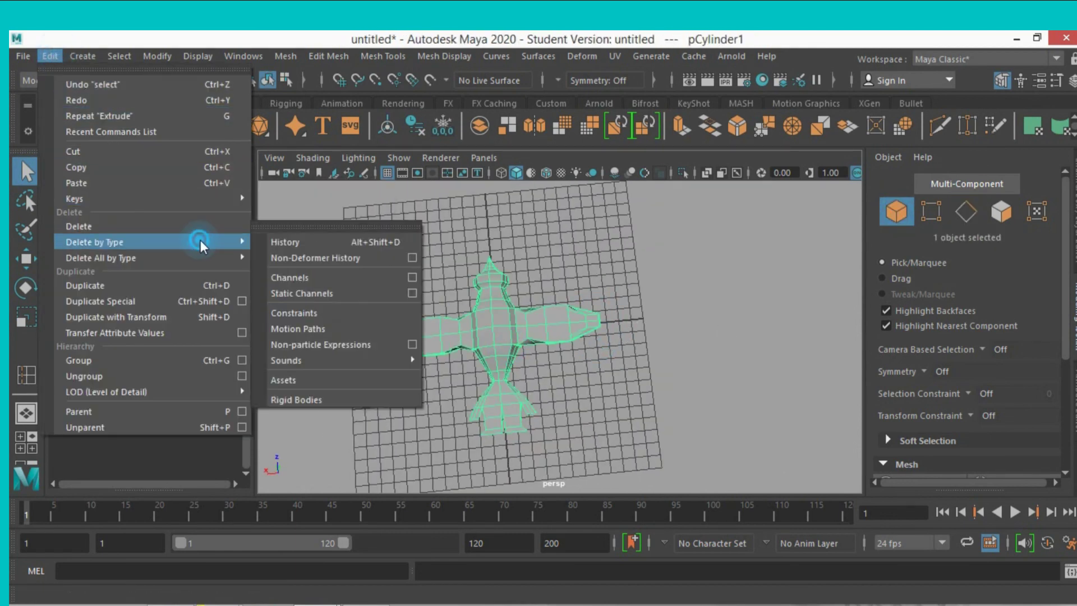
pyautogui.click(271, 240)
# Show the bird with wireframe on shaded and smooth mesh preview (3).
pyautogui.keyDown('alt'); pyautogui.moveTo(372, 278); pyautogui.dragTo(514, 285); pyautogui.keyUp('alt')
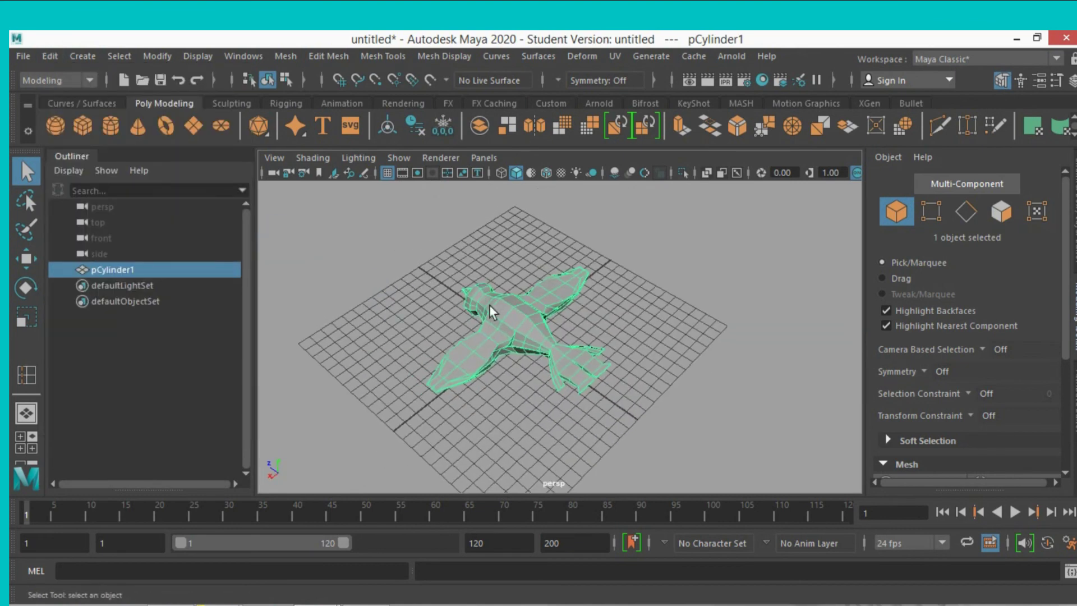
pyautogui.press('4')
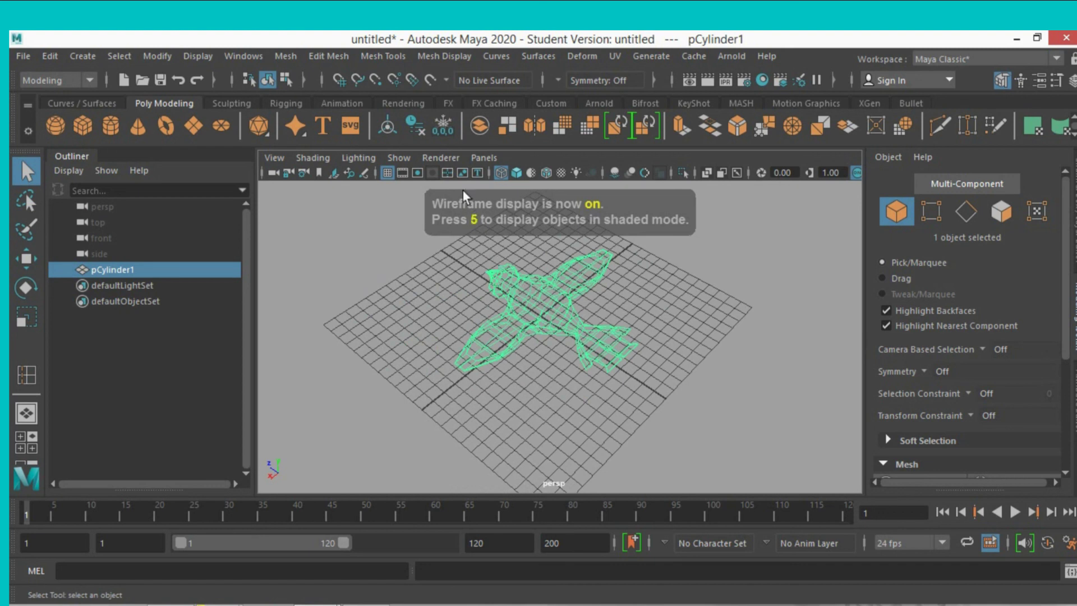
pyautogui.click(516, 172)
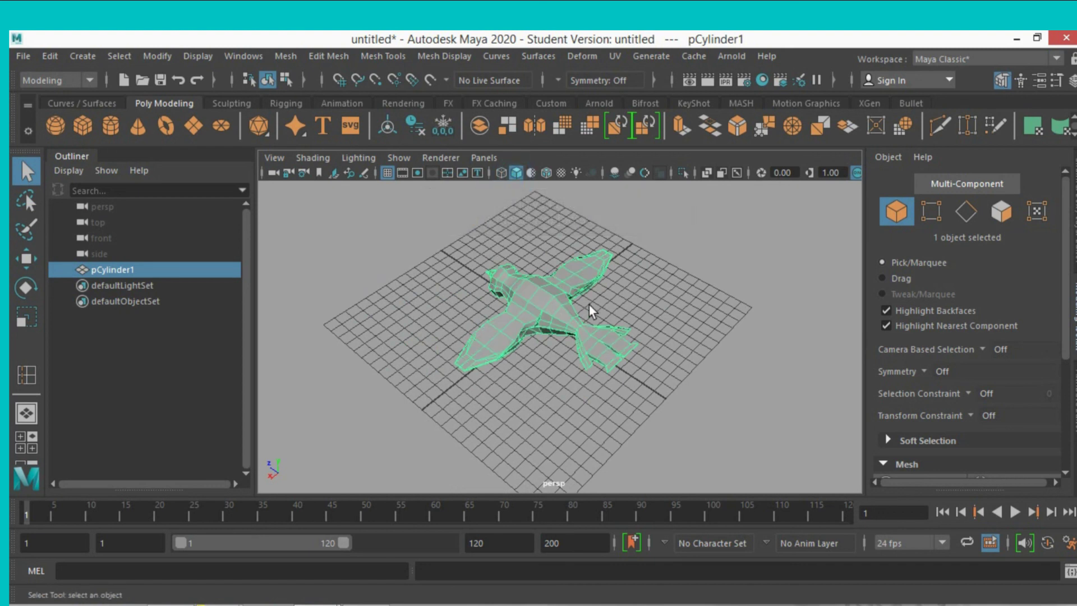
pyautogui.press('3')
pyautogui.click(621, 290)
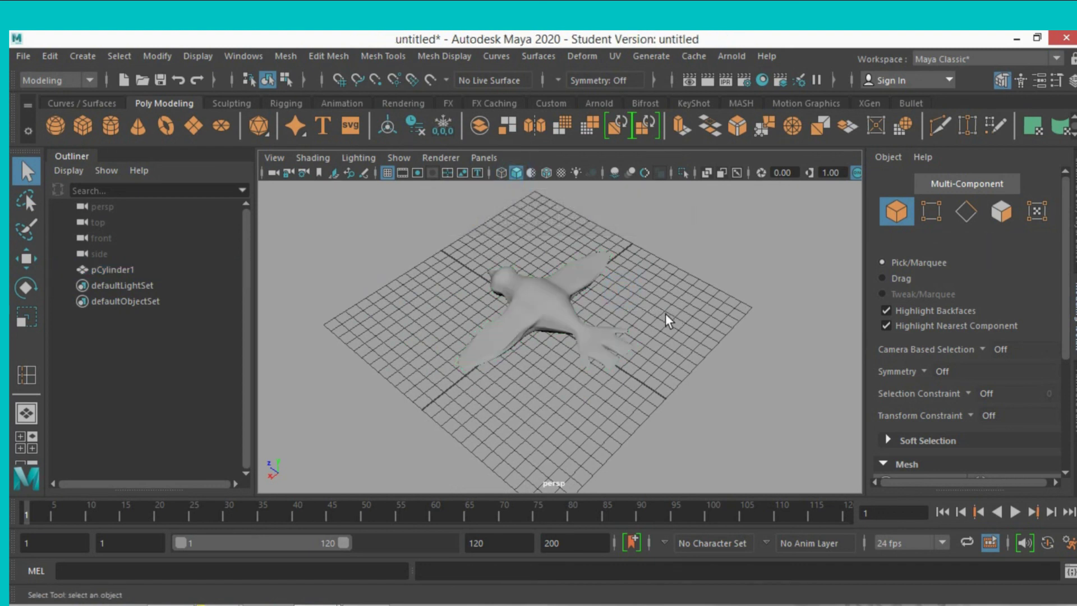
pyautogui.moveTo(665, 313)
pyautogui.keyDown('alt'); pyautogui.mouseDown()
pyautogui.moveTo(613, 333)
pyautogui.moveTo(553, 321)
pyautogui.moveTo(664, 267)
pyautogui.moveTo(747, 278)
pyautogui.mouseUp(); pyautogui.keyUp('alt')
# Squash the bird to about 0.553 Y scale and preview it smoothed.
pyautogui.click(592, 255)
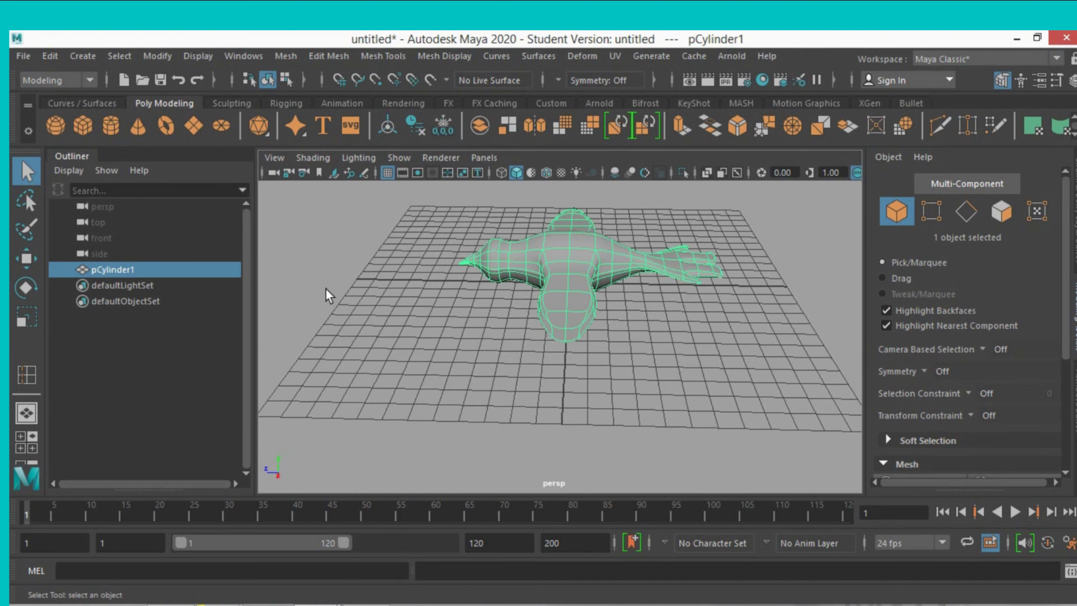
pyautogui.press('1')
pyautogui.click(19, 318)
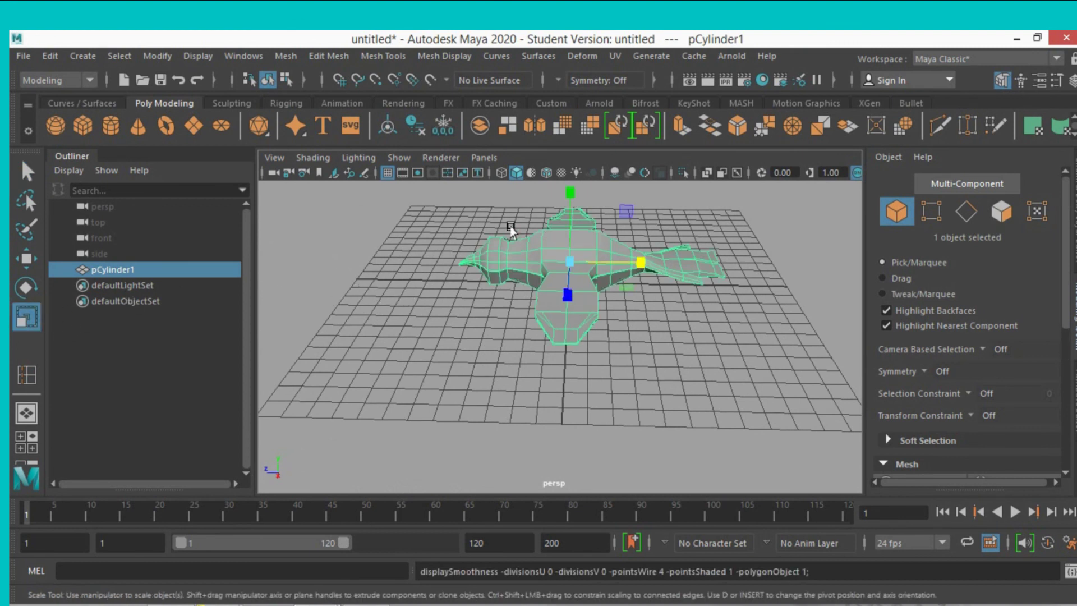
pyautogui.moveTo(571, 195); pyautogui.dragTo(572, 206)
pyautogui.moveTo(574, 218); pyautogui.dragTo(573, 230)
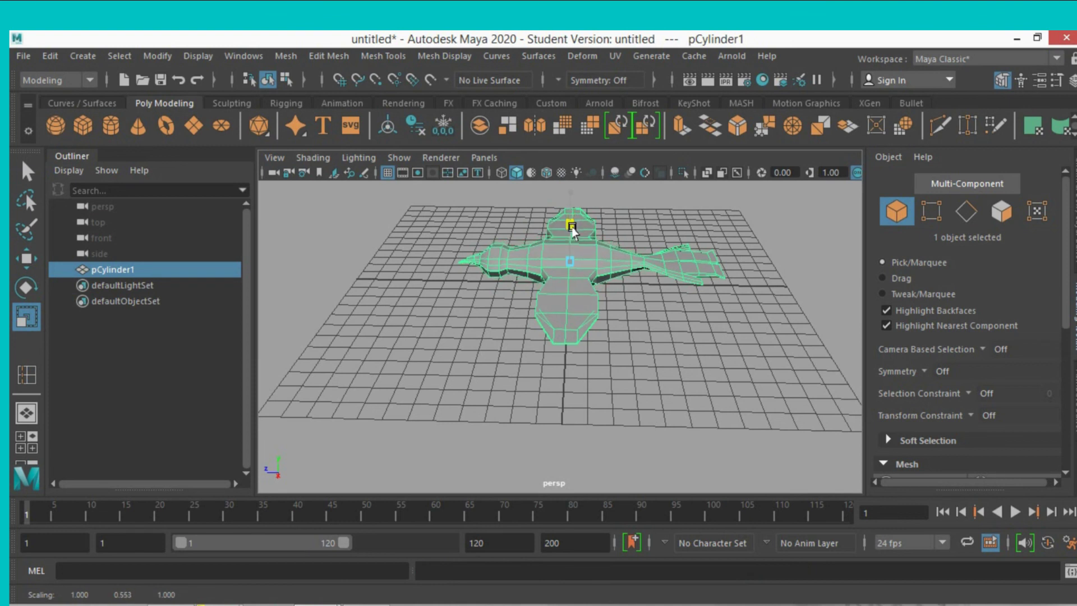
pyautogui.click(745, 257)
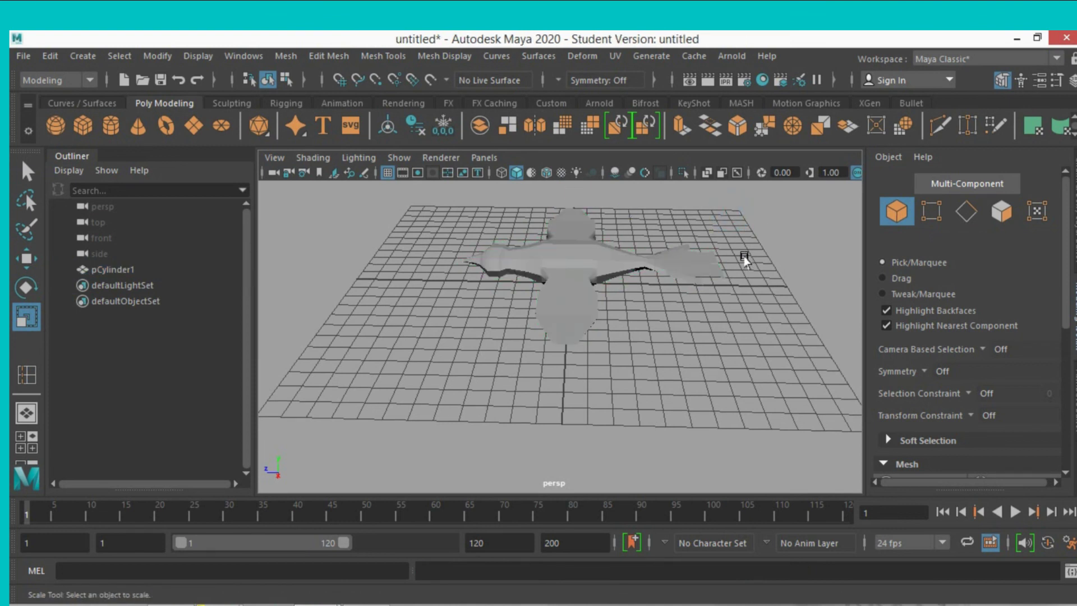
pyautogui.click(649, 264)
pyautogui.press('3')
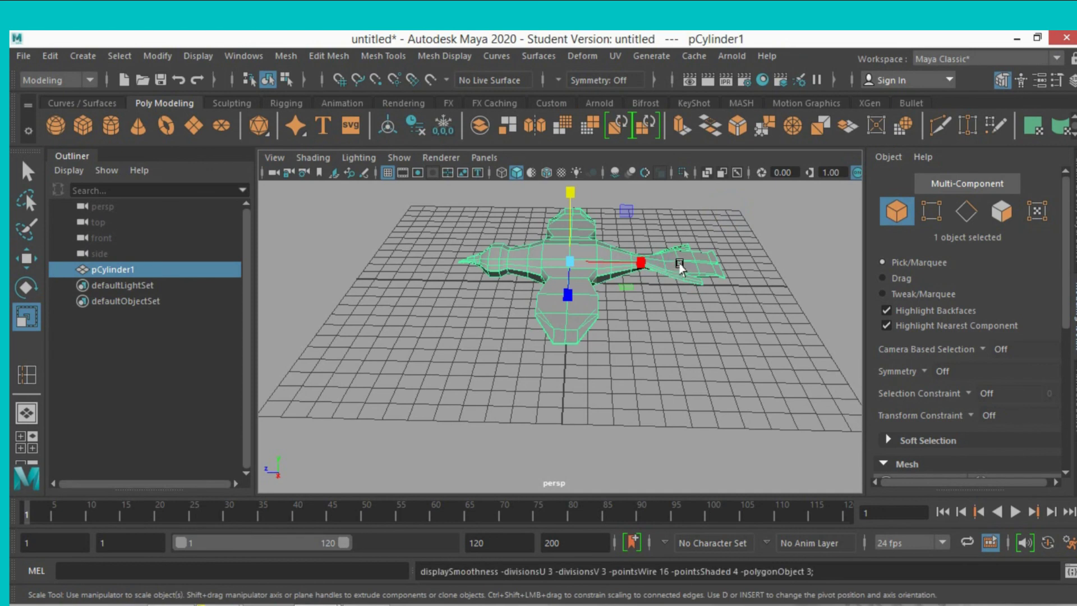